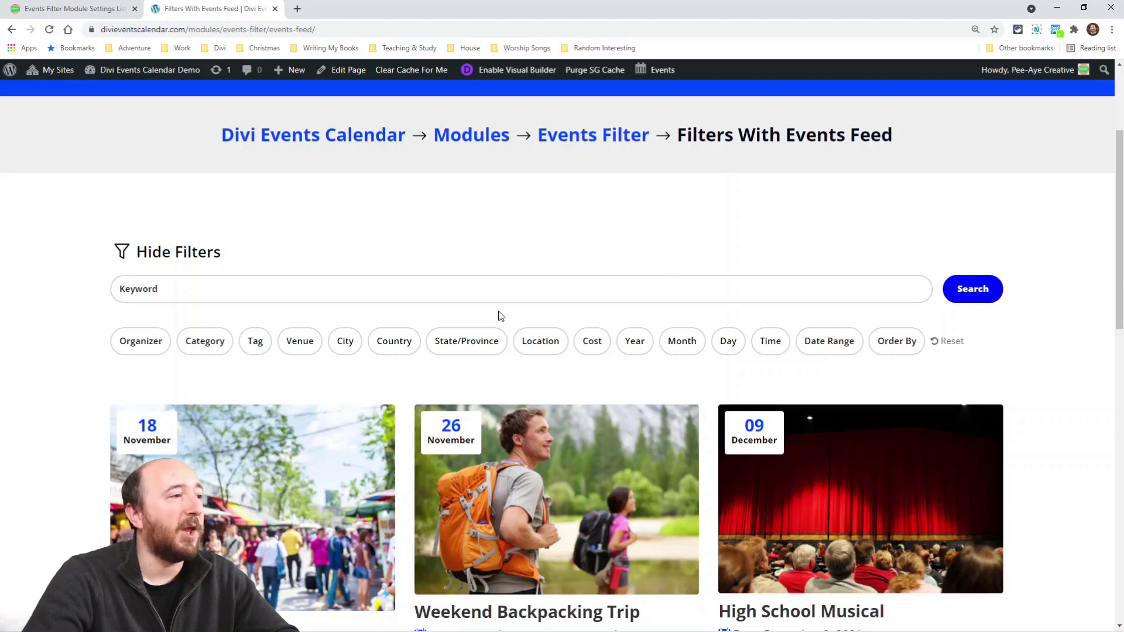
Collapse the filter bar above the event list, then expand it again
{"action": "scroll", "coordinate": [813, 277], "scroll_direction": "down", "scroll_amount": 1}
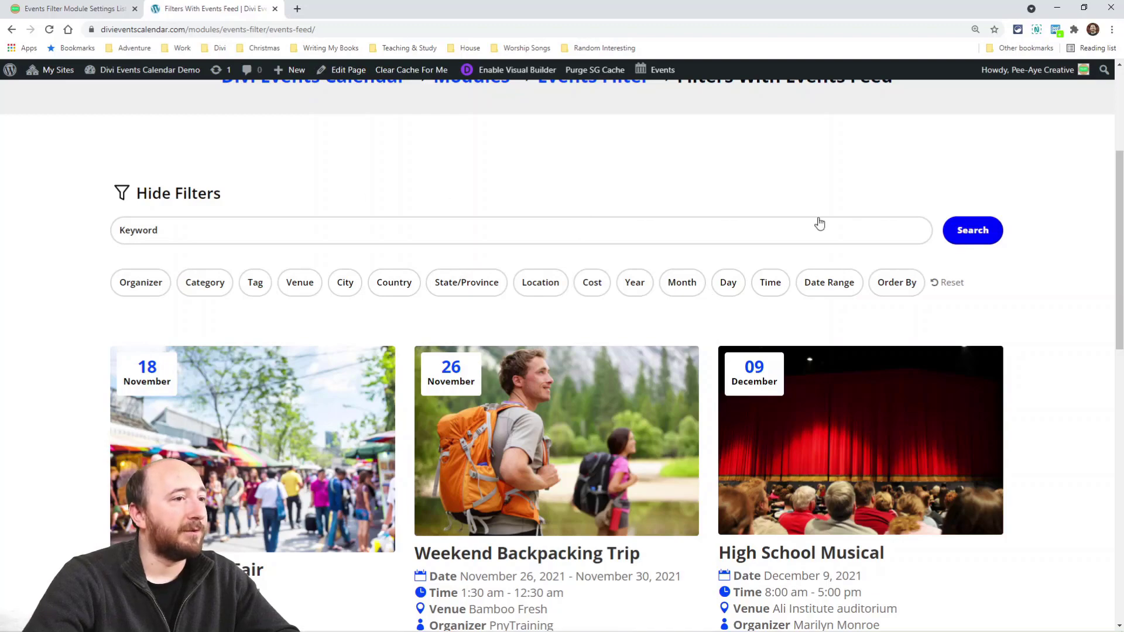
{"action": "scroll", "coordinate": [1017, 326], "scroll_direction": "down", "scroll_amount": 5}
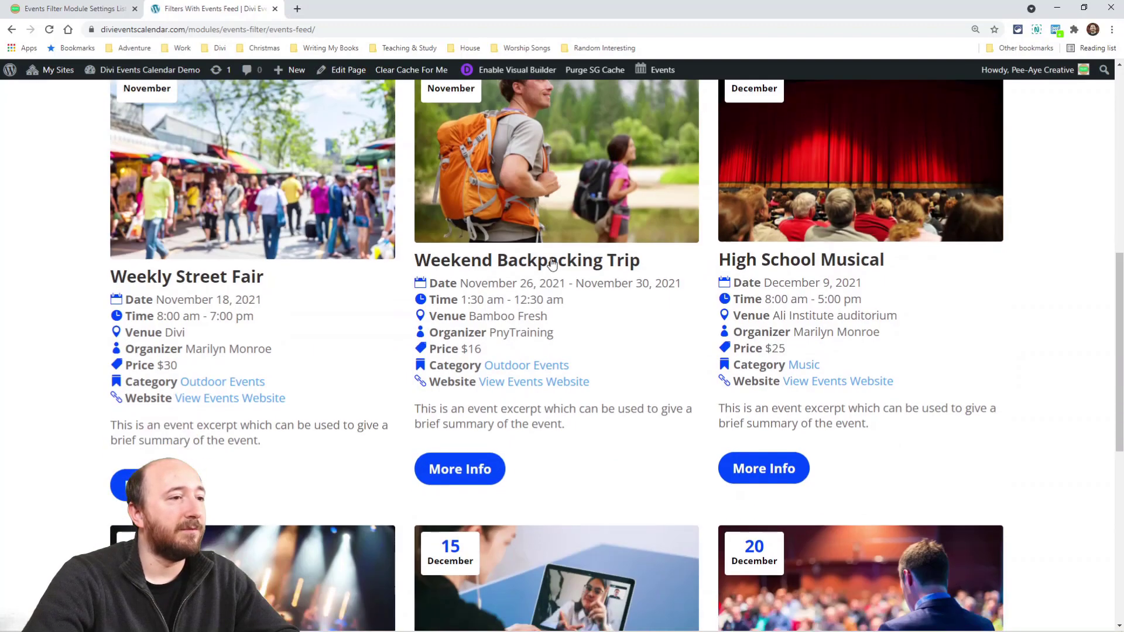
{"action": "scroll", "coordinate": [1016, 325], "scroll_direction": "up", "scroll_amount": 6}
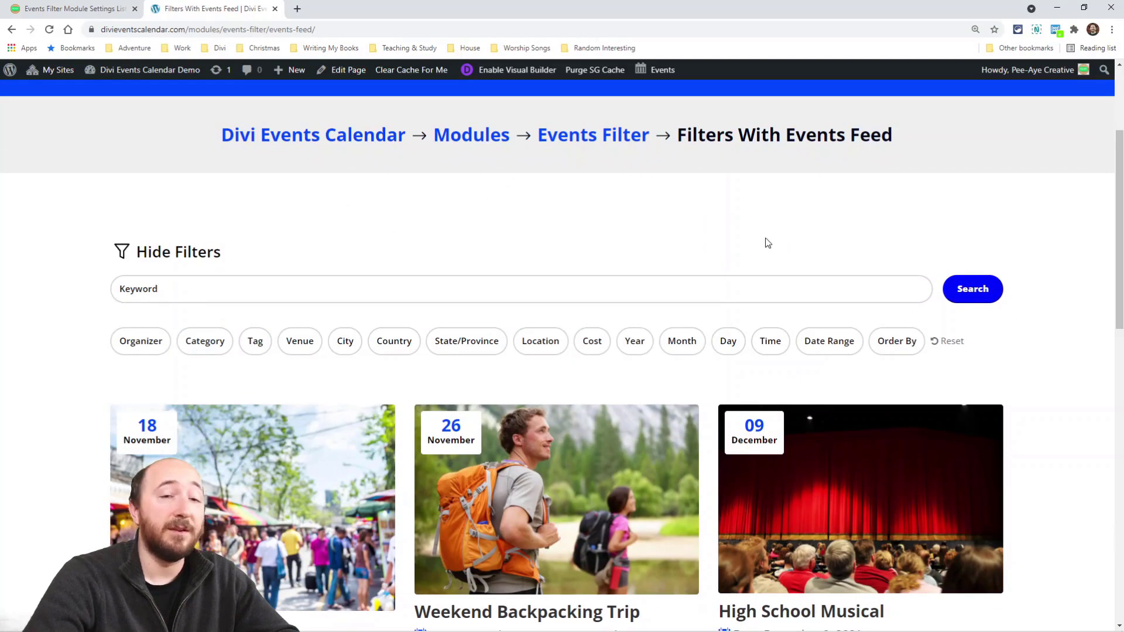
{"action": "left_click", "coordinate": [171, 256]}
{"action": "left_click", "coordinate": [165, 259]}
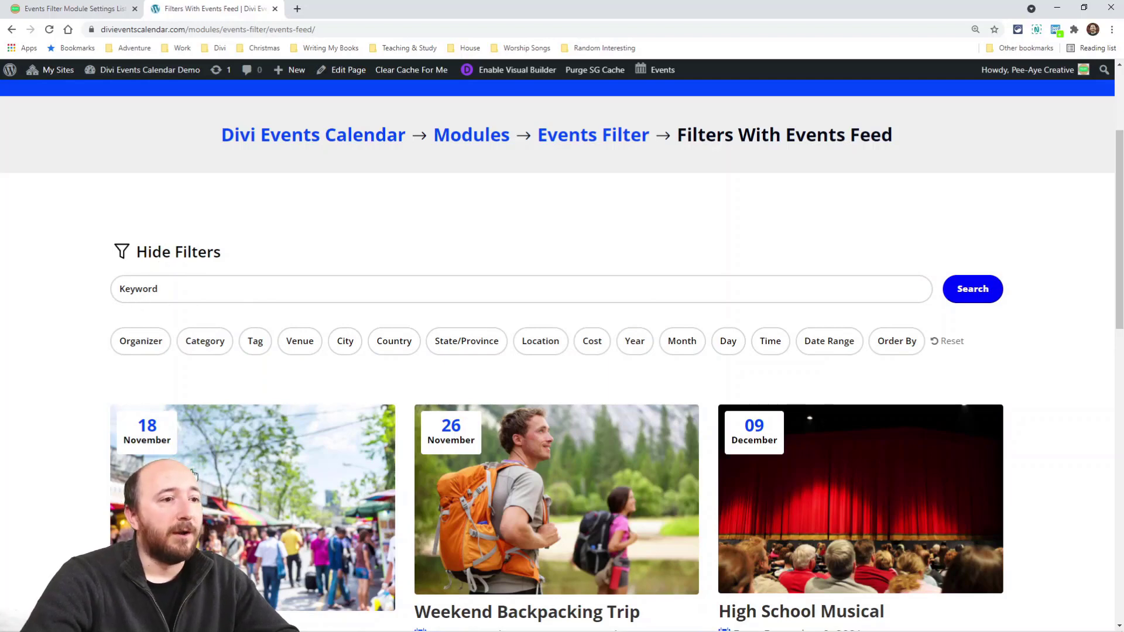
{"action": "scroll", "coordinate": [194, 410], "scroll_direction": "down", "scroll_amount": 1}
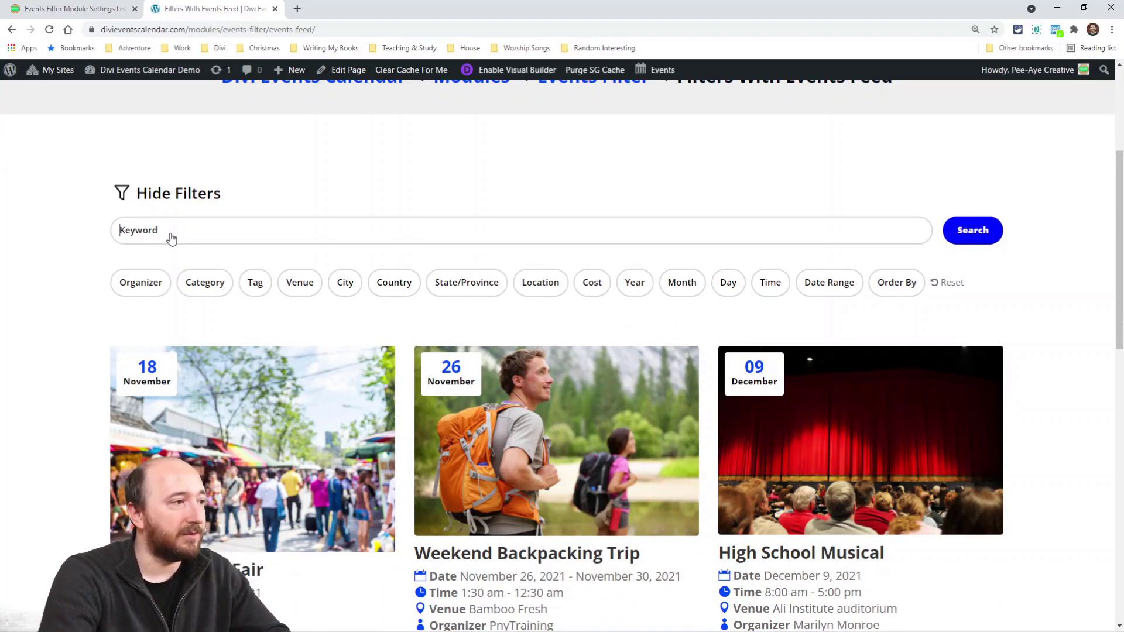
Search the keyword 'music', browse the matching events, then reset to show all events
{"action": "type", "text": "music"}
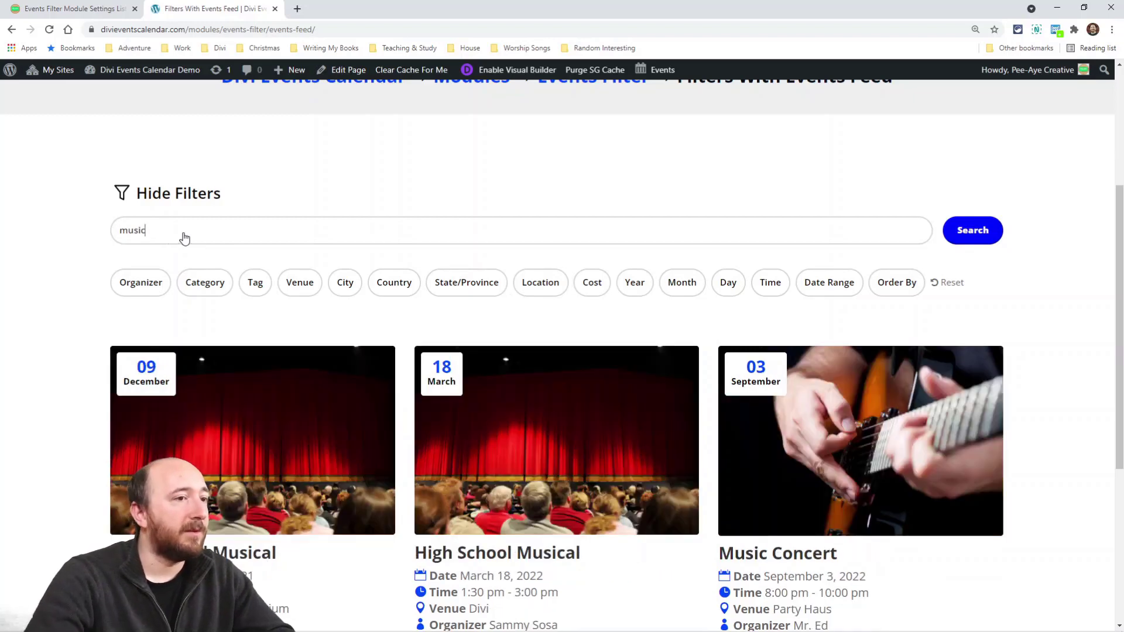
{"action": "scroll", "coordinate": [614, 260], "scroll_direction": "down", "scroll_amount": 2}
{"action": "scroll", "coordinate": [614, 260], "scroll_direction": "down", "scroll_amount": 2}
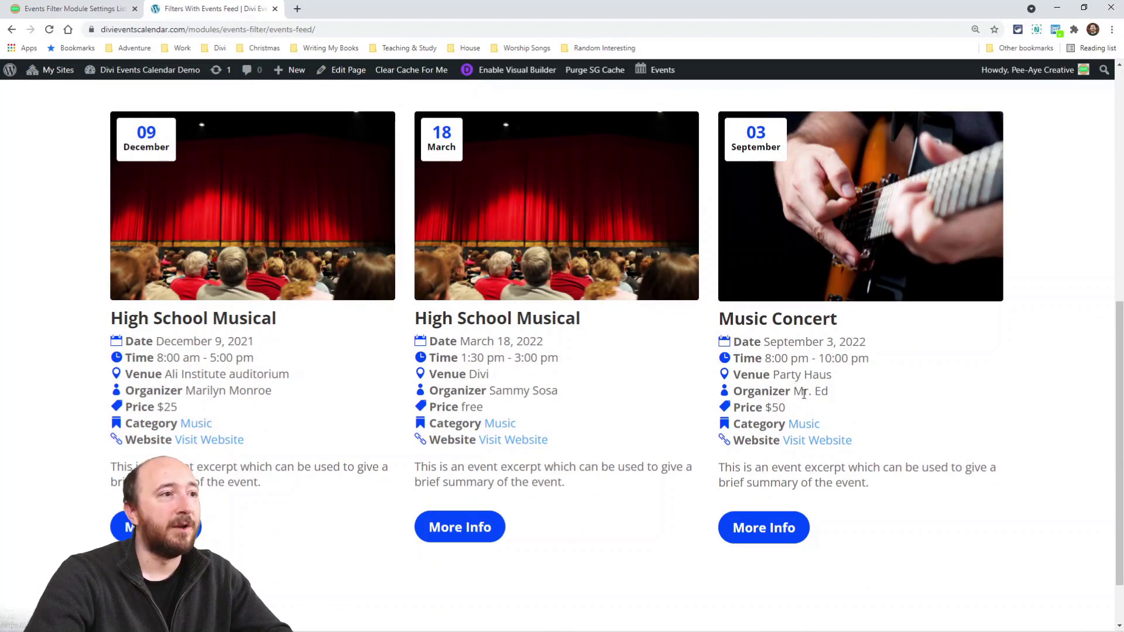
{"action": "scroll", "coordinate": [818, 391], "scroll_direction": "up", "scroll_amount": 6}
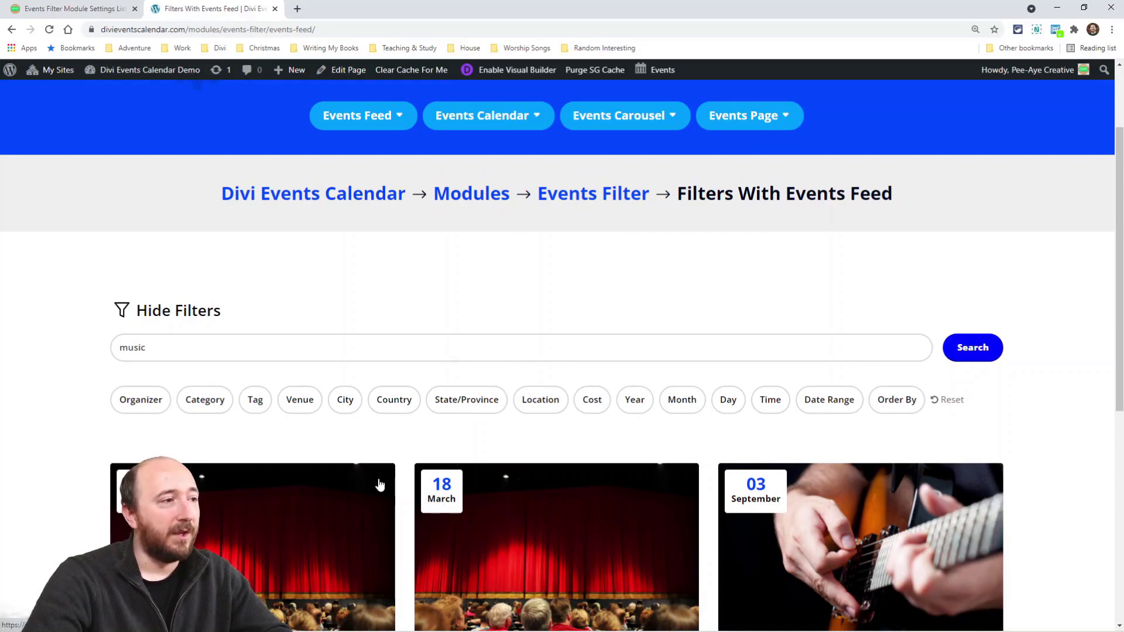
{"action": "left_click", "coordinate": [948, 403]}
{"action": "scroll", "coordinate": [420, 346], "scroll_direction": "down", "scroll_amount": 4}
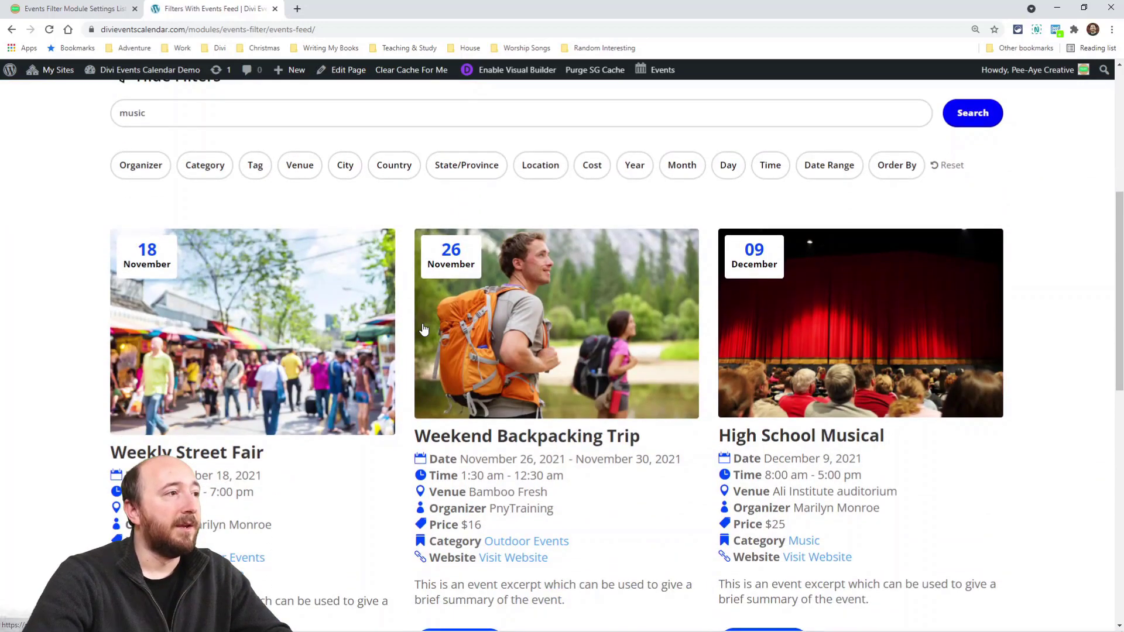
{"action": "scroll", "coordinate": [422, 328], "scroll_direction": "up", "scroll_amount": 2}
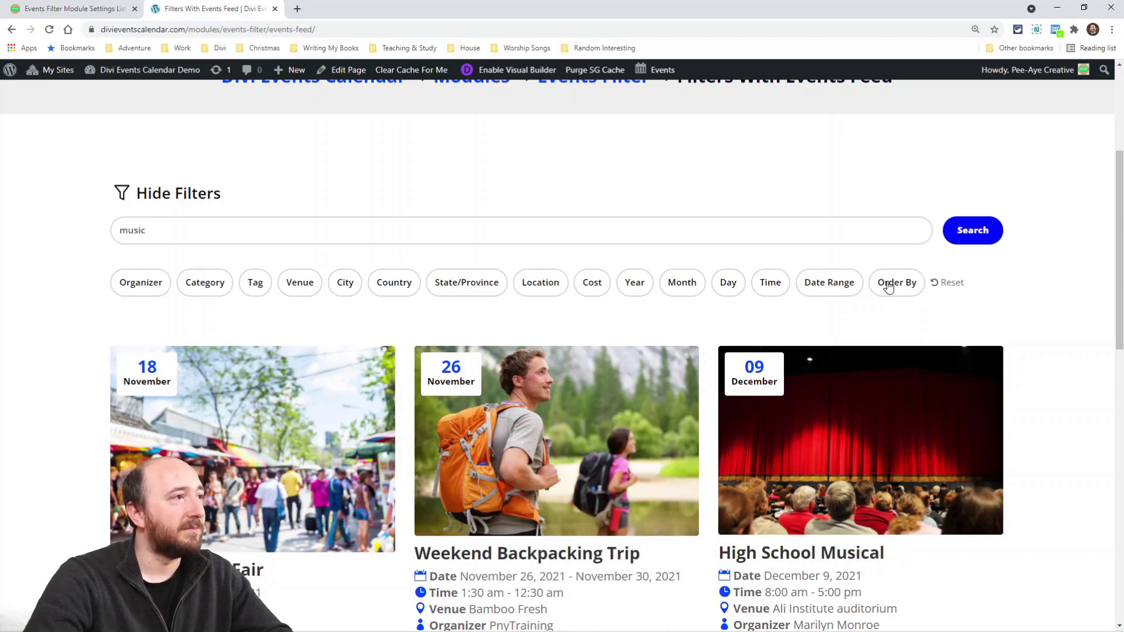
{"action": "left_click", "coordinate": [146, 285]}
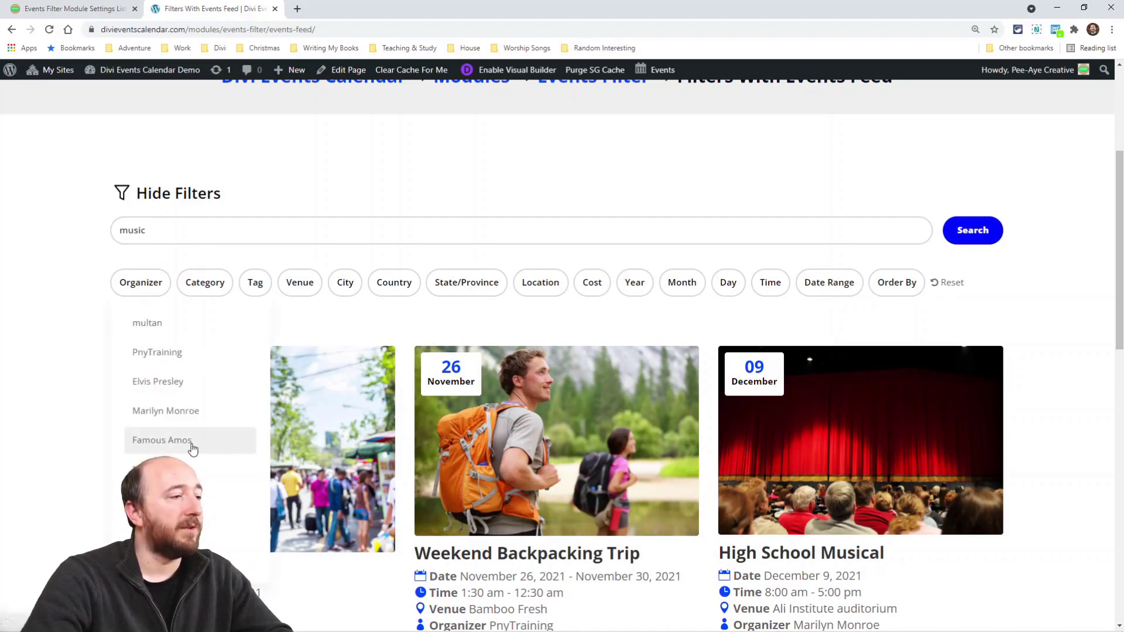
{"action": "left_click", "coordinate": [149, 390]}
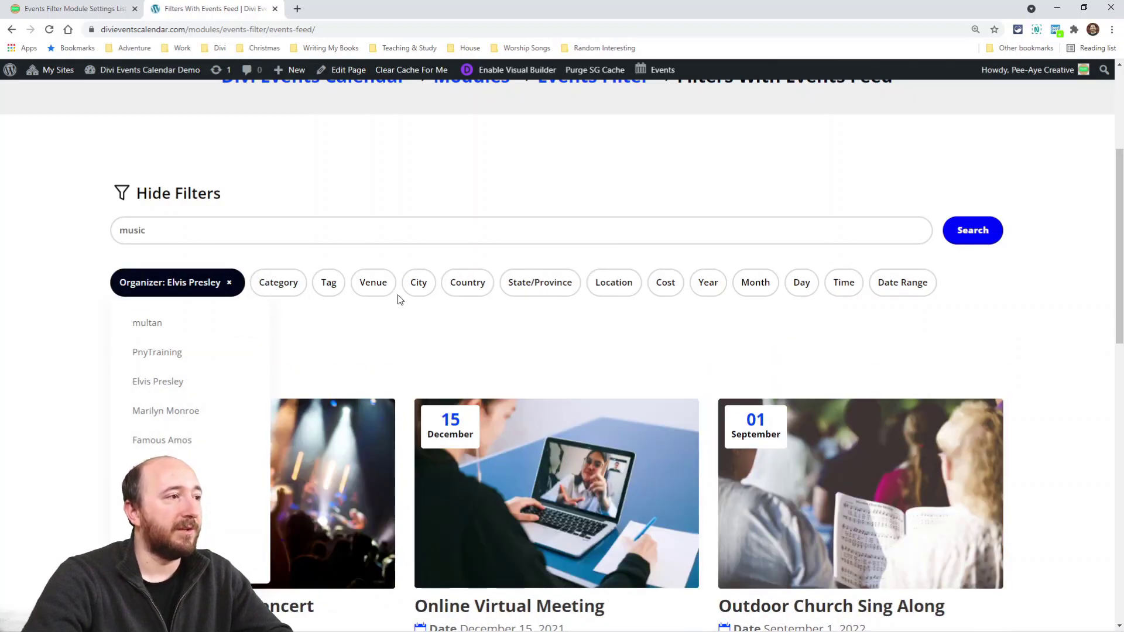
{"action": "left_click", "coordinate": [193, 285]}
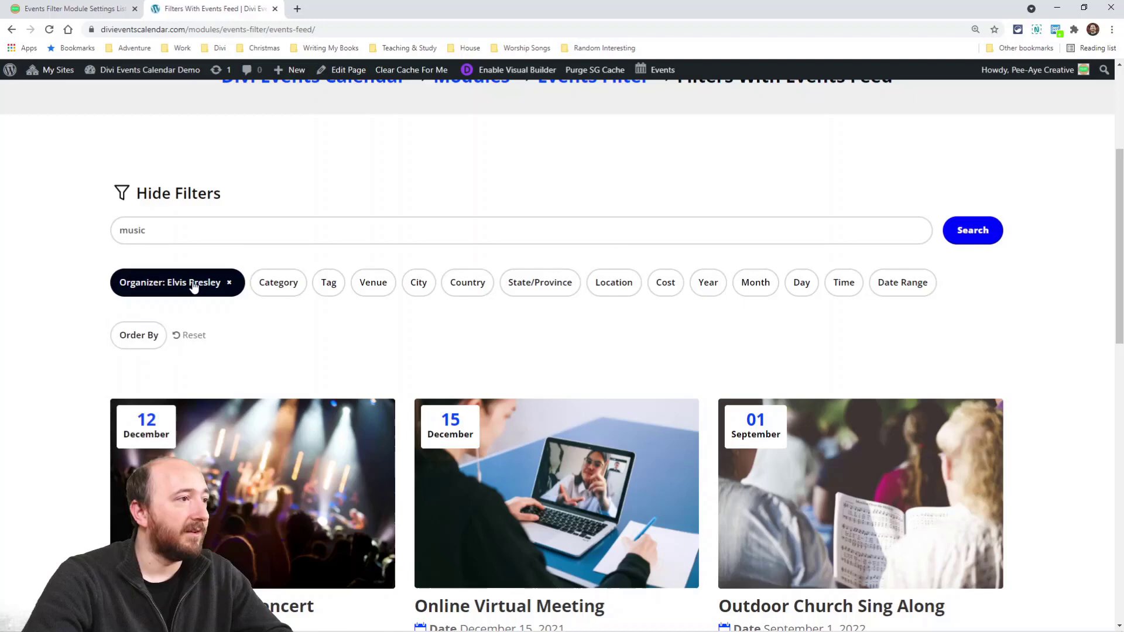
{"action": "left_click", "coordinate": [228, 283]}
{"action": "left_click", "coordinate": [143, 286]}
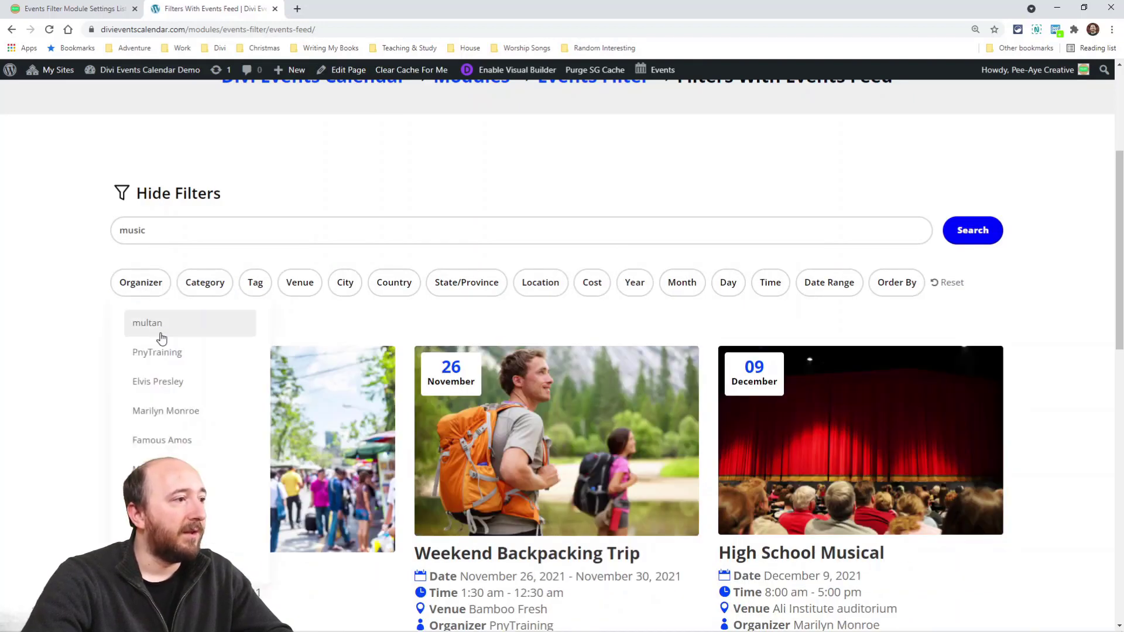
{"action": "left_click", "coordinate": [164, 383]}
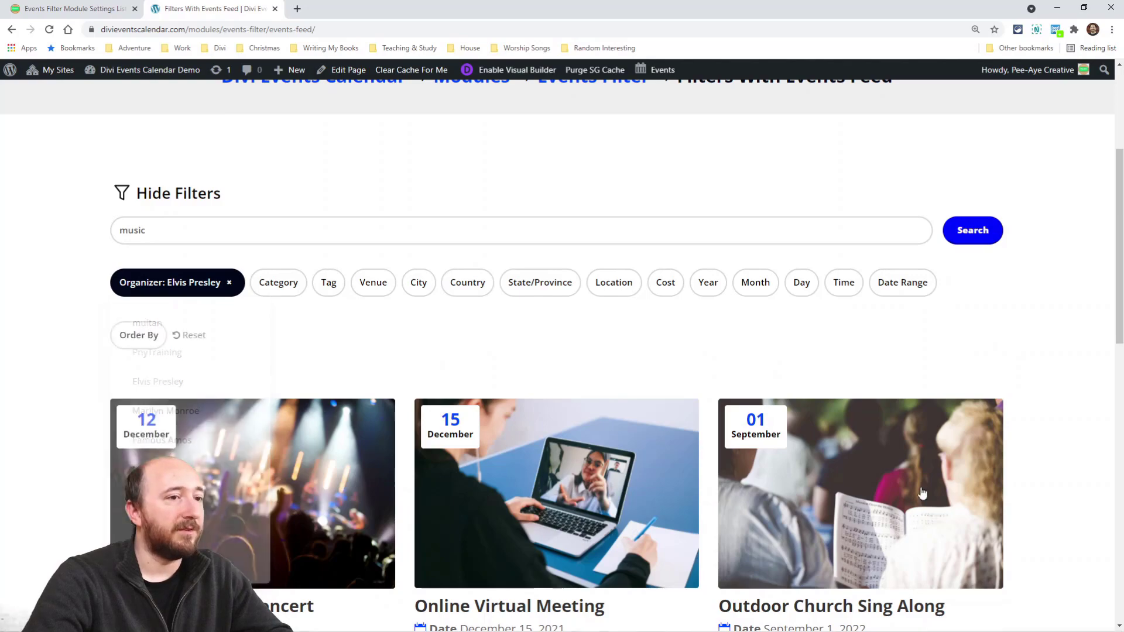
{"action": "scroll", "coordinate": [660, 424], "scroll_direction": "down", "scroll_amount": 10}
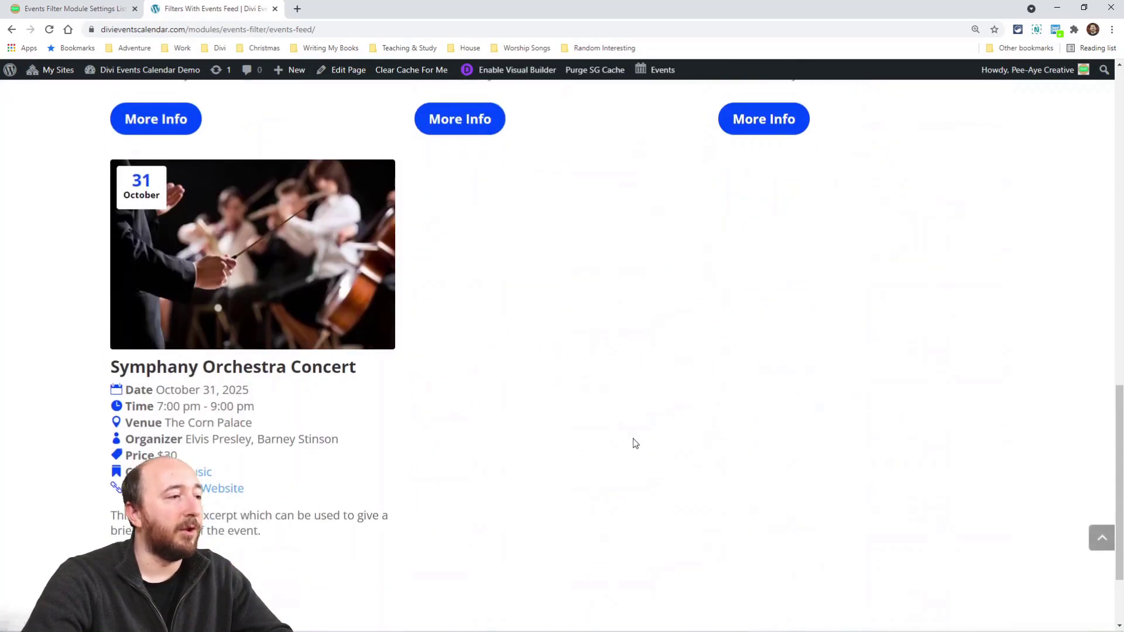
{"action": "scroll", "coordinate": [634, 437], "scroll_direction": "up", "scroll_amount": 1}
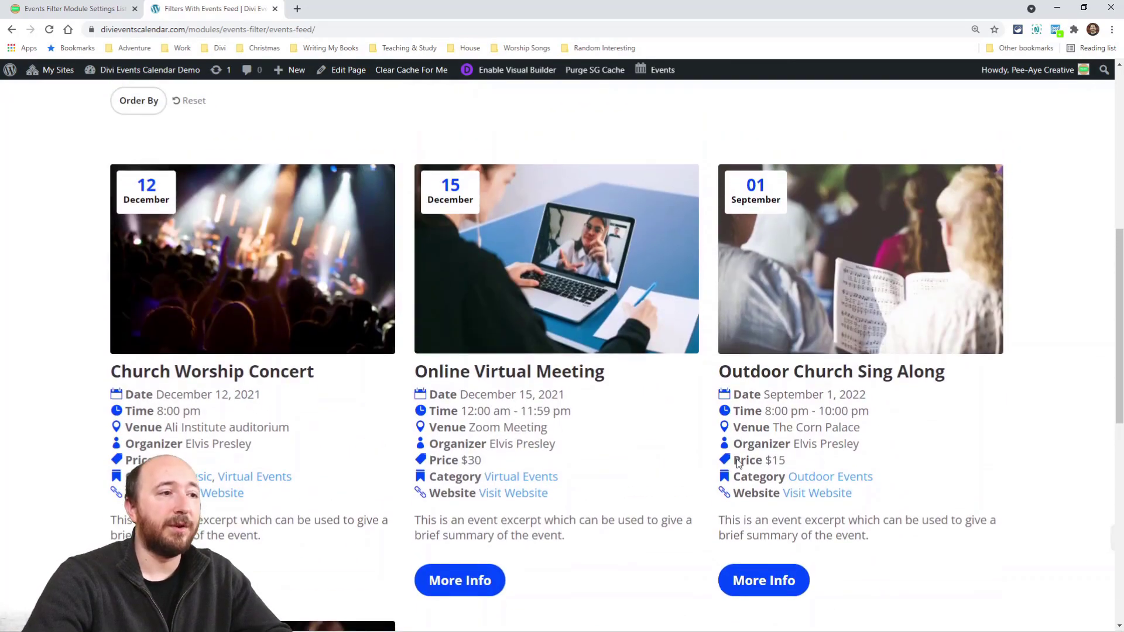
{"action": "scroll", "coordinate": [567, 440], "scroll_direction": "up", "scroll_amount": 2}
{"action": "scroll", "coordinate": [828, 426], "scroll_direction": "up", "scroll_amount": 2}
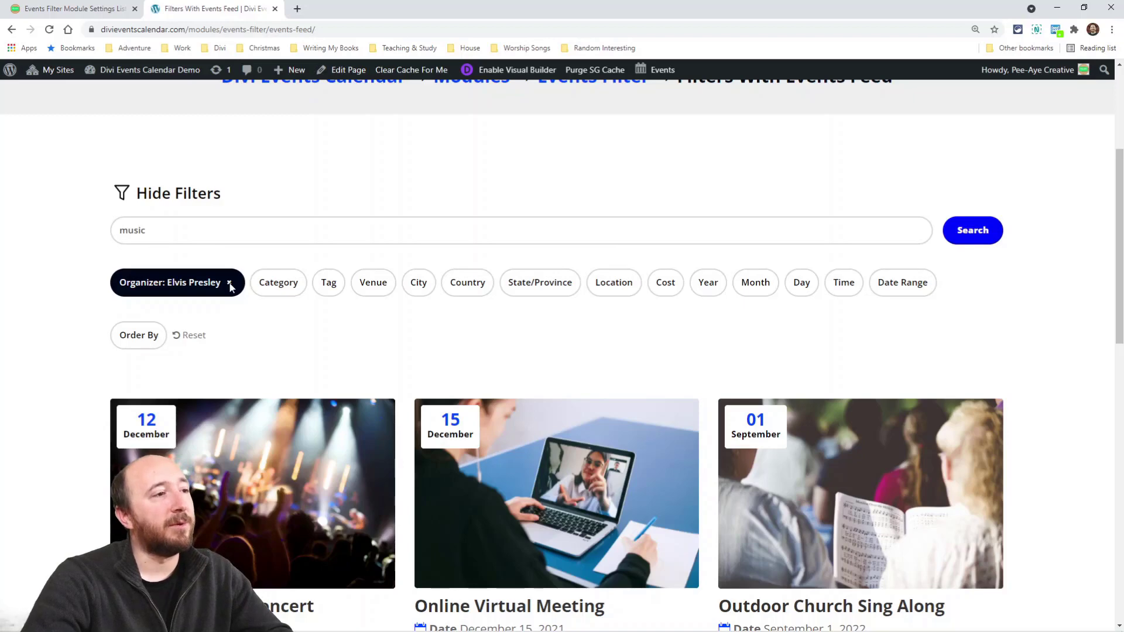
{"action": "left_click", "coordinate": [416, 287]}
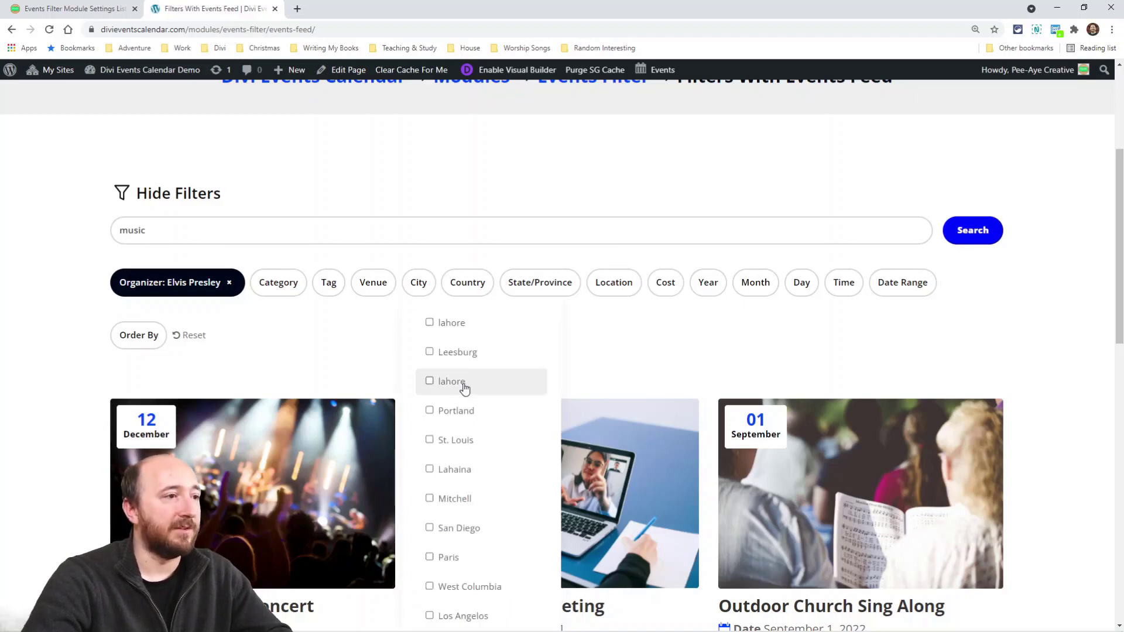
{"action": "left_click", "coordinate": [430, 352]}
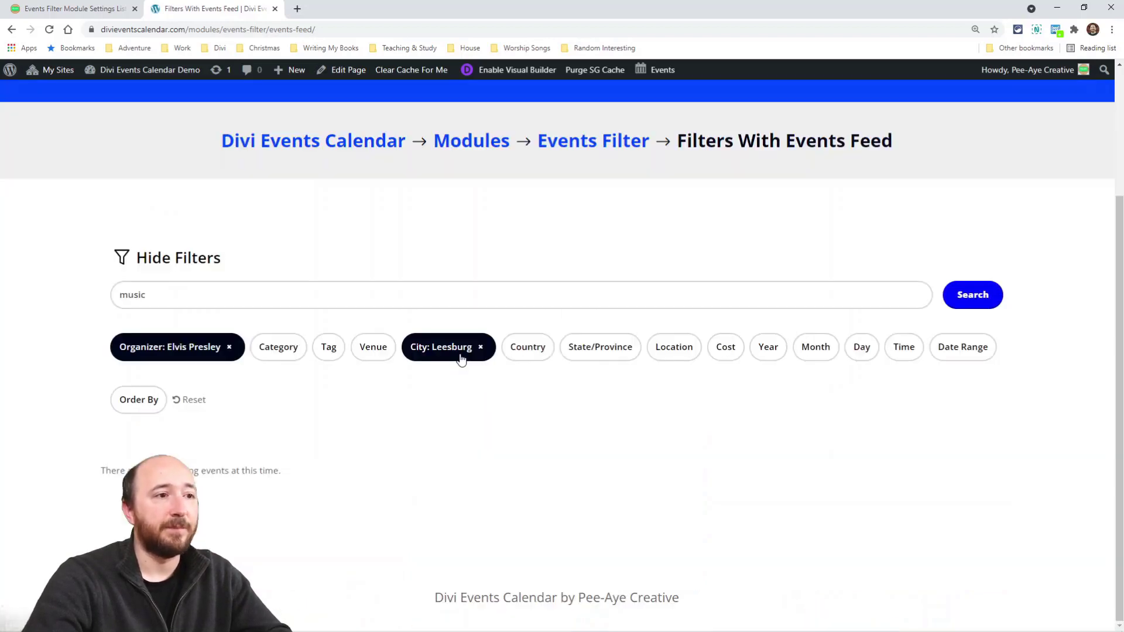
{"action": "left_click", "coordinate": [230, 348]}
{"action": "scroll", "coordinate": [417, 505], "scroll_direction": "down", "scroll_amount": 3}
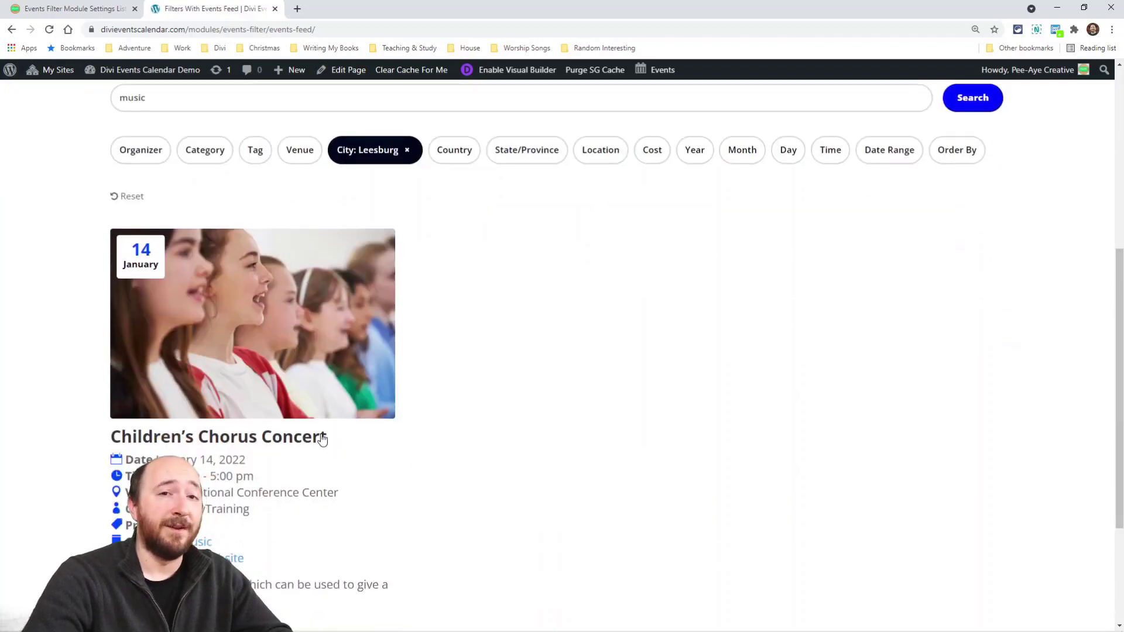
{"action": "scroll", "coordinate": [326, 413], "scroll_direction": "up", "scroll_amount": 1}
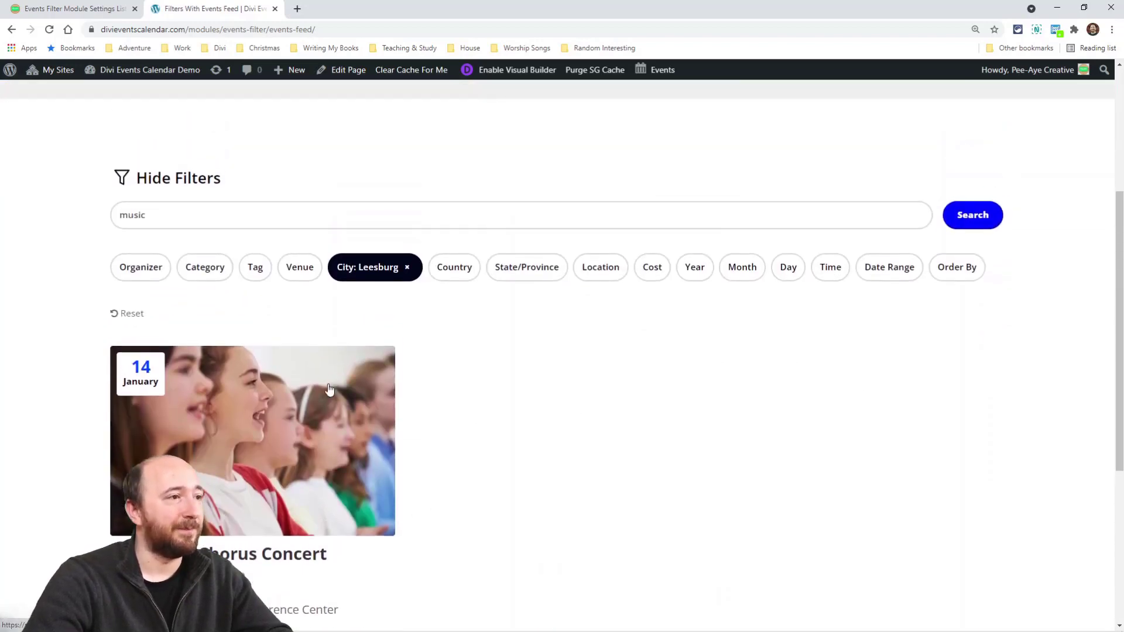
{"action": "left_click", "coordinate": [408, 269]}
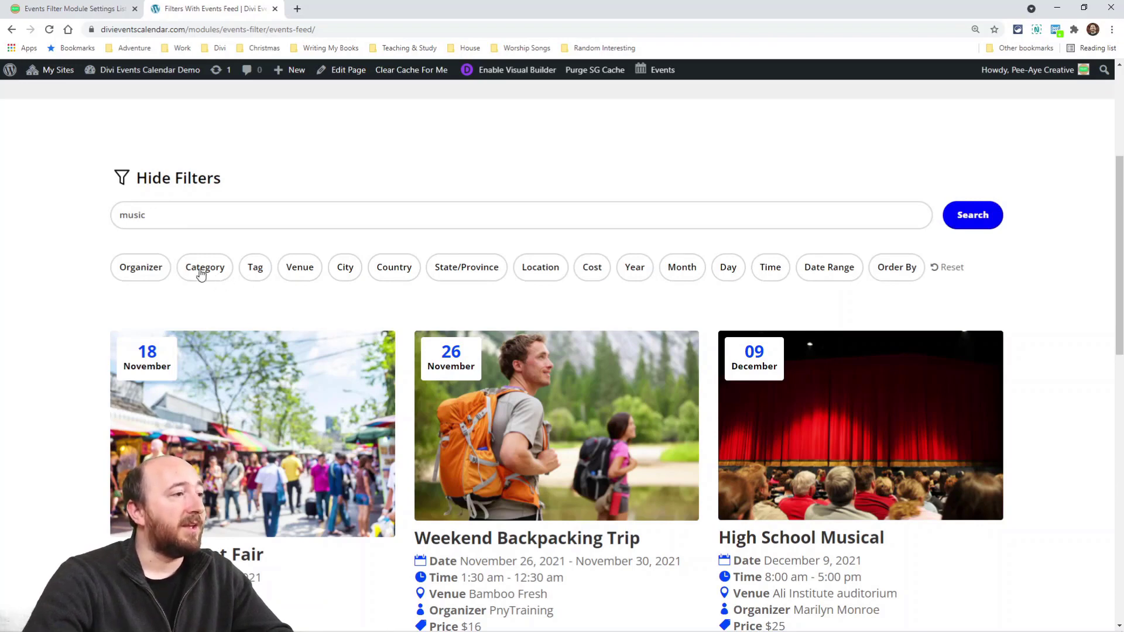
Filter by Community Events category and United States country, then remove the category filter
{"action": "left_click", "coordinate": [203, 271]}
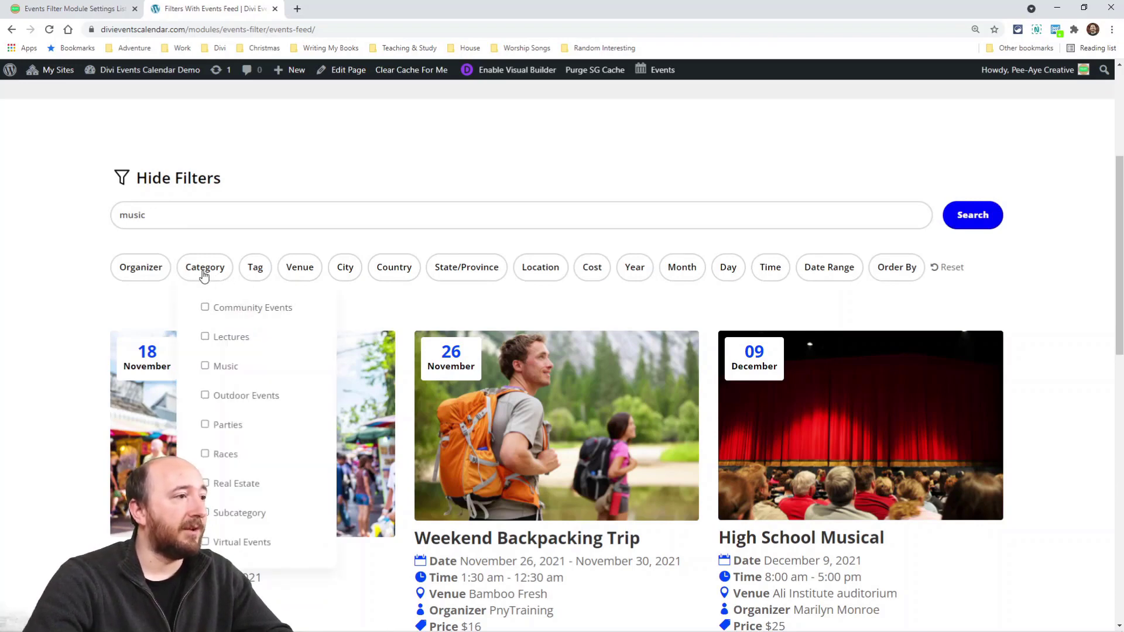
{"action": "left_click", "coordinate": [237, 311]}
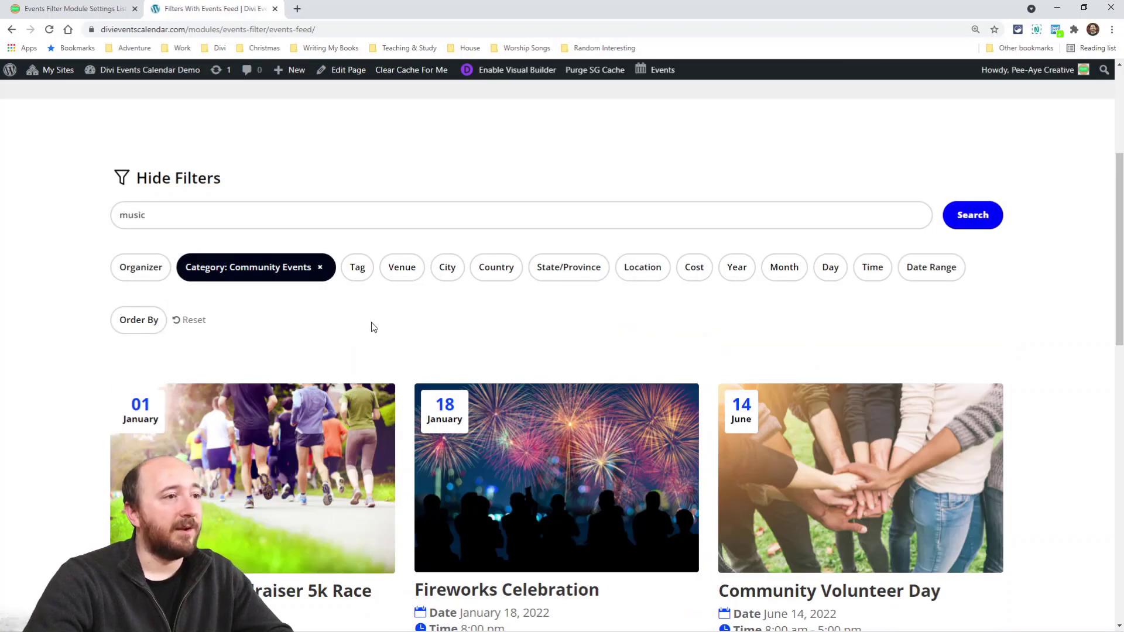
{"action": "left_click", "coordinate": [495, 269]}
{"action": "left_click", "coordinate": [522, 337]}
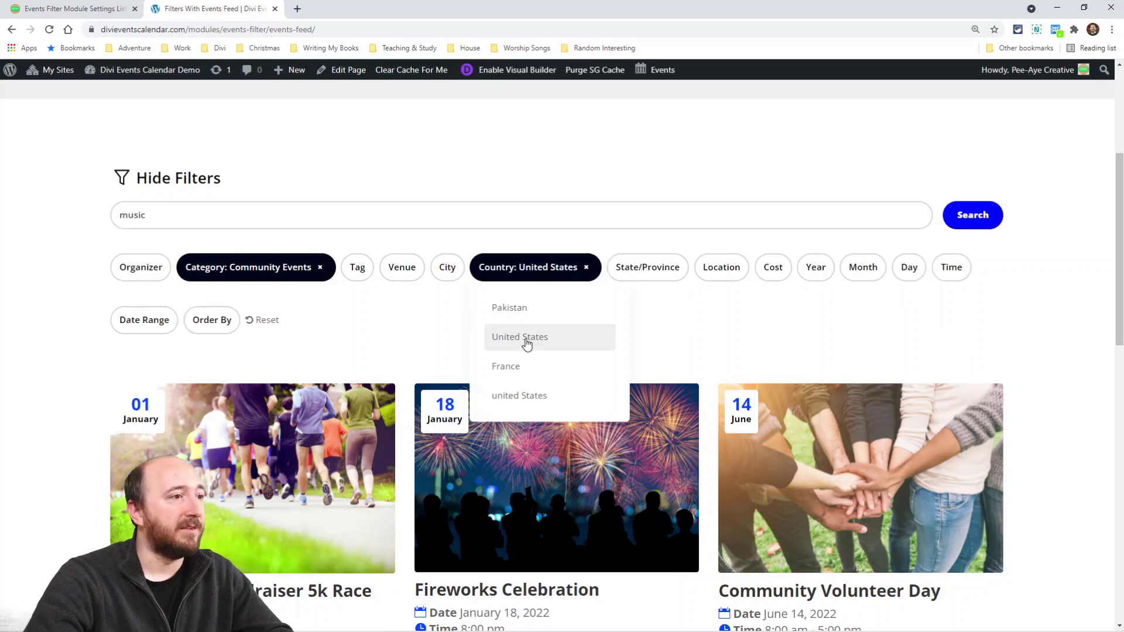
{"action": "scroll", "coordinate": [96, 321], "scroll_direction": "down", "scroll_amount": 4}
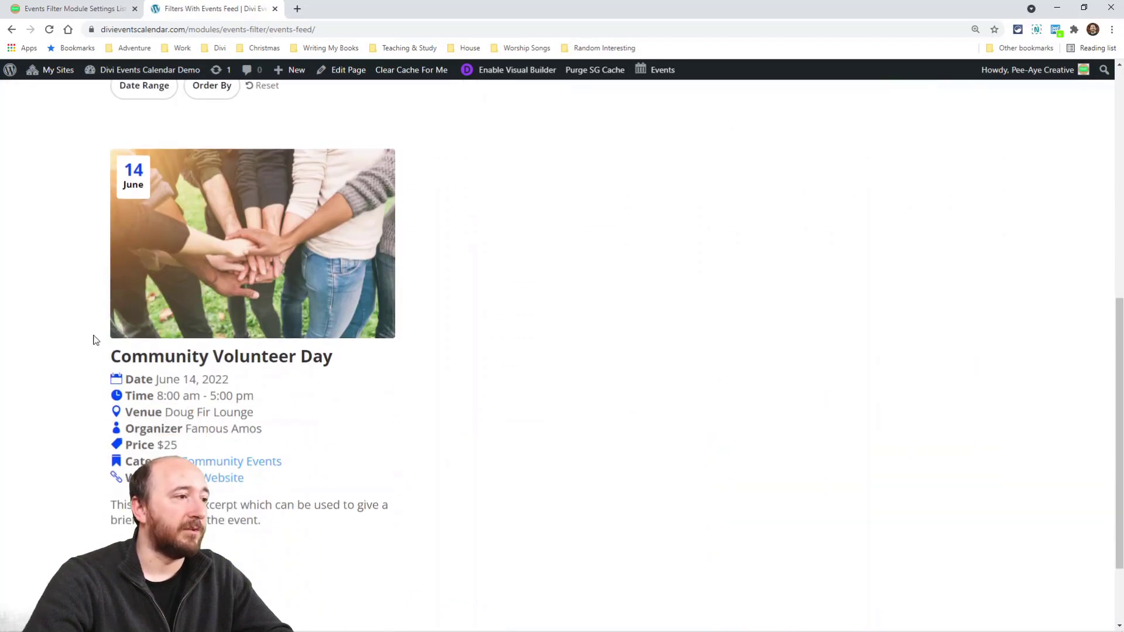
{"action": "scroll", "coordinate": [271, 403], "scroll_direction": "up", "scroll_amount": 4}
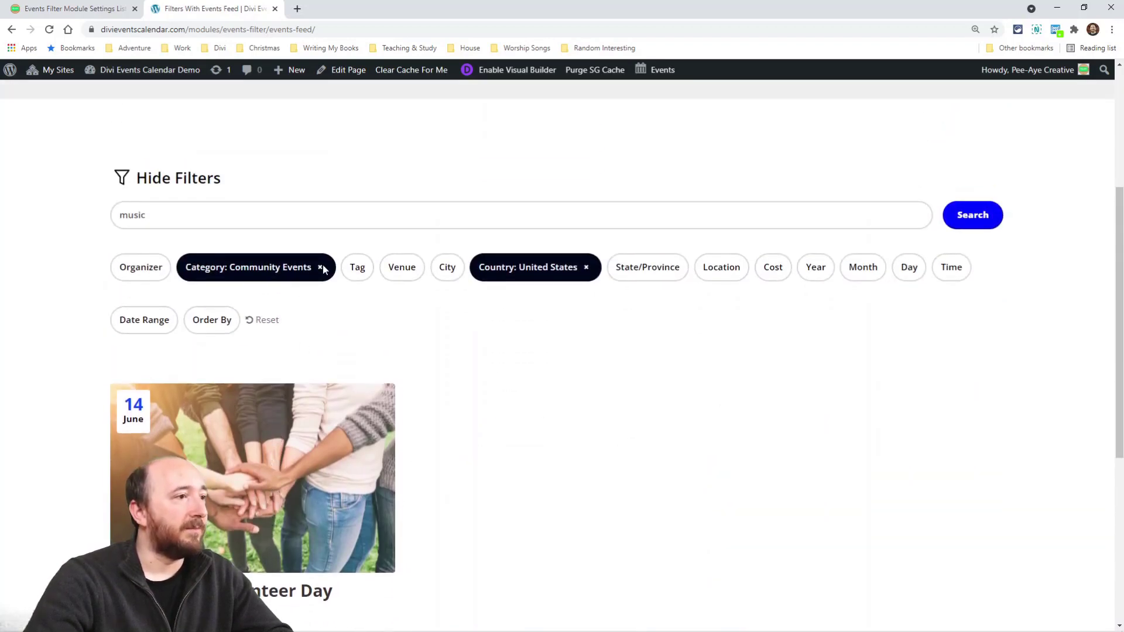
{"action": "left_click", "coordinate": [319, 266]}
Apply the Music category filter, then remove it again
{"action": "left_click", "coordinate": [208, 273]}
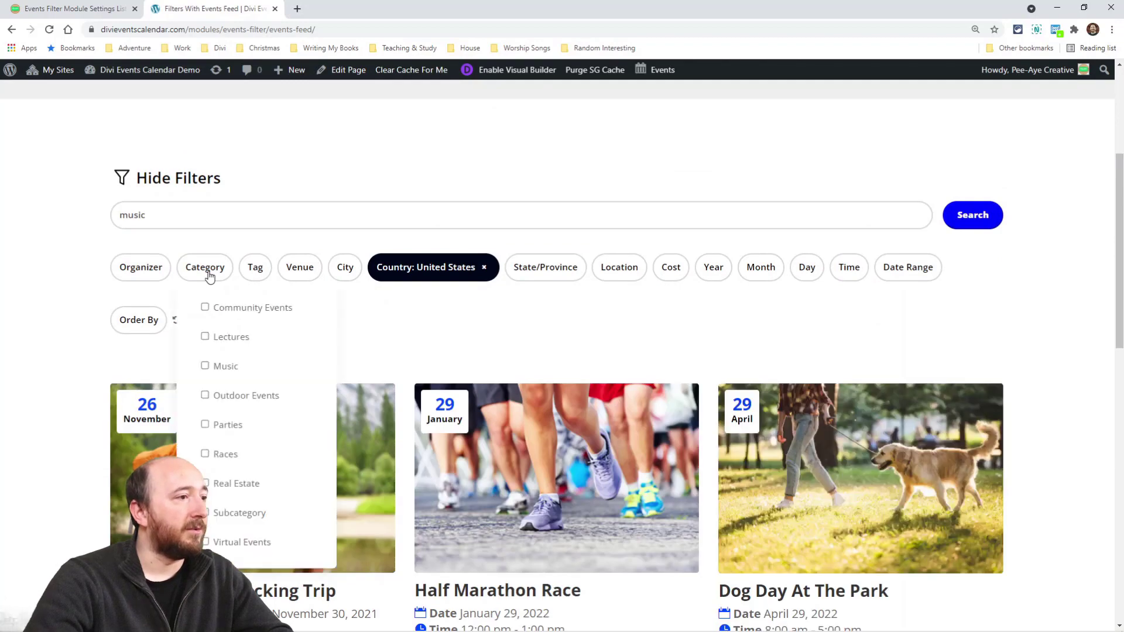
{"action": "left_click", "coordinate": [227, 367]}
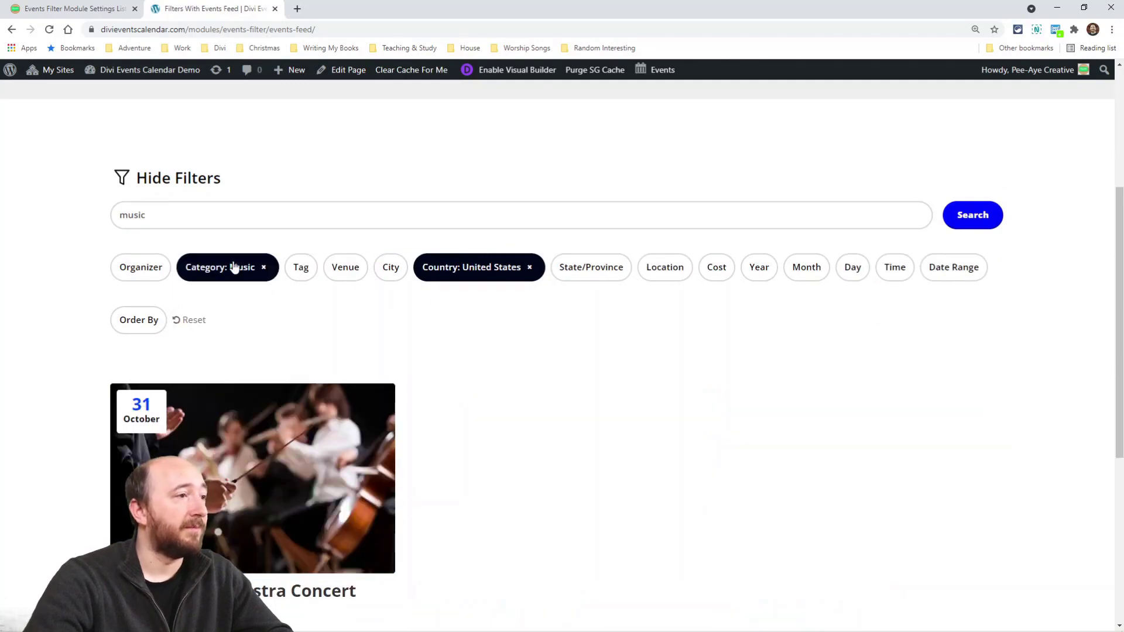
{"action": "left_click", "coordinate": [235, 268]}
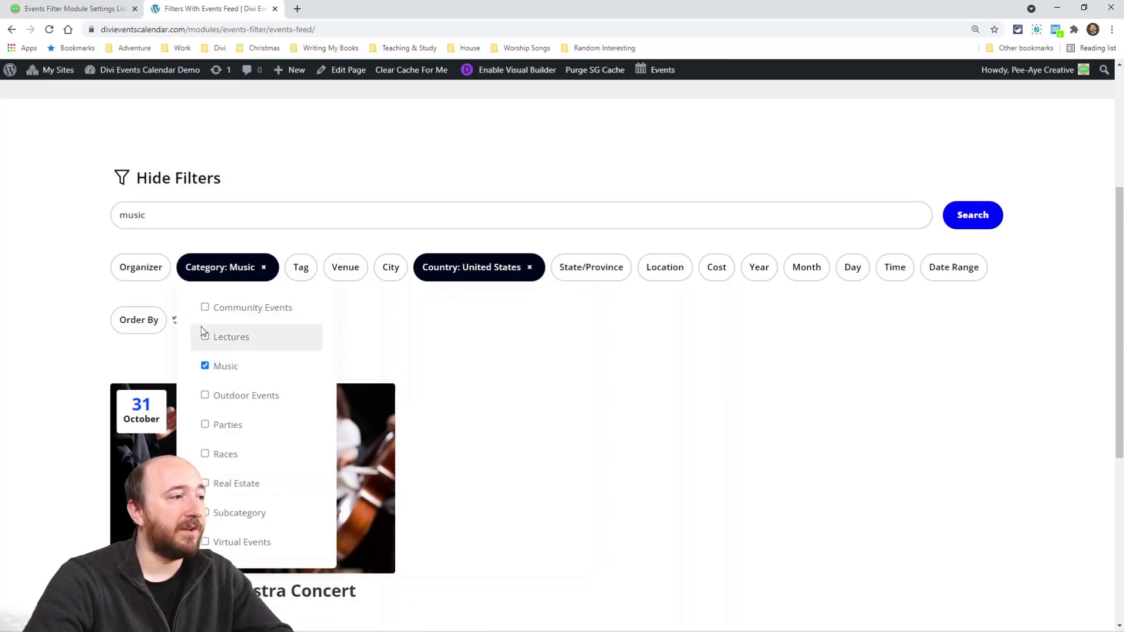
{"action": "left_click", "coordinate": [205, 366]}
{"action": "left_click", "coordinate": [439, 350]}
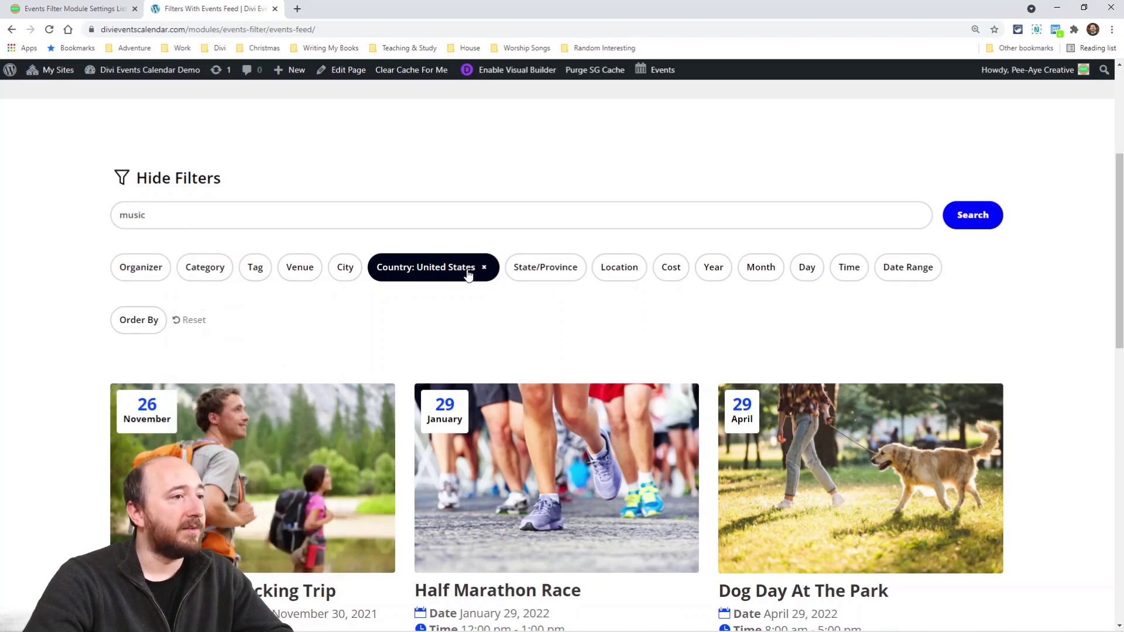
Open the State, Location, Cost, City and Category filter lists in turn
{"action": "left_click", "coordinate": [520, 271]}
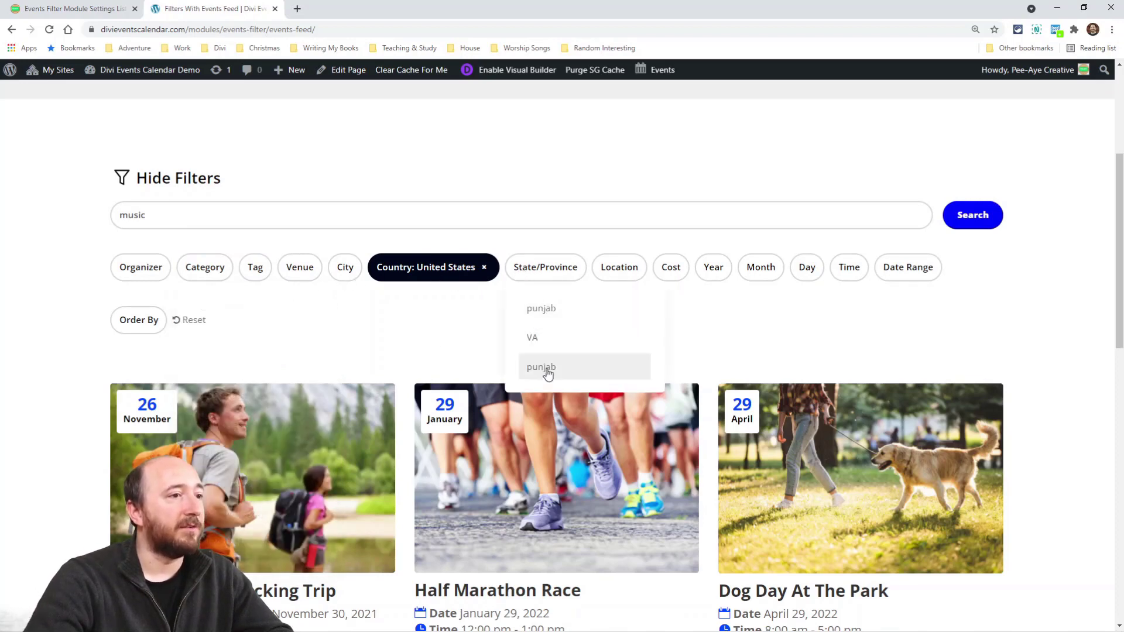
{"action": "left_click", "coordinate": [619, 270]}
{"action": "left_click", "coordinate": [672, 271]}
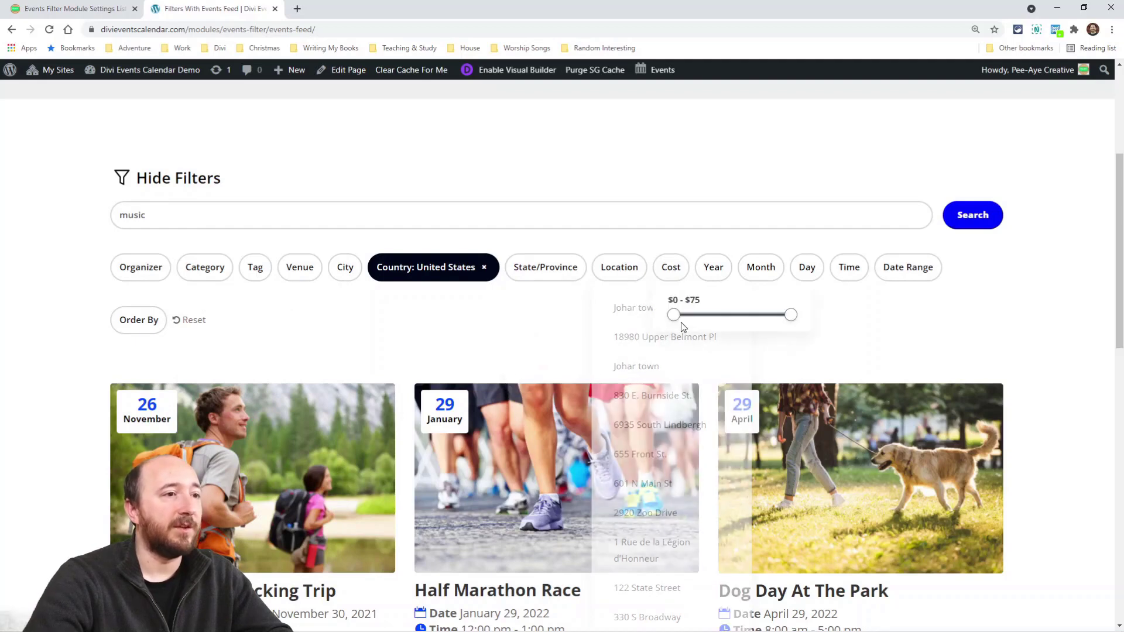
{"action": "left_click", "coordinate": [340, 271]}
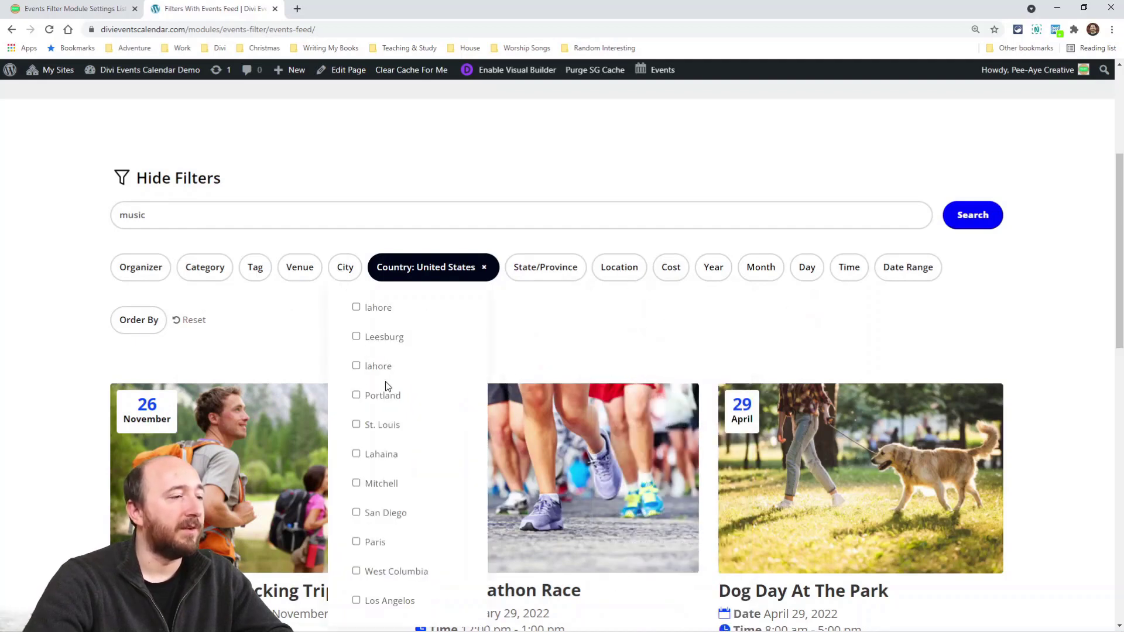
{"action": "left_click", "coordinate": [205, 270]}
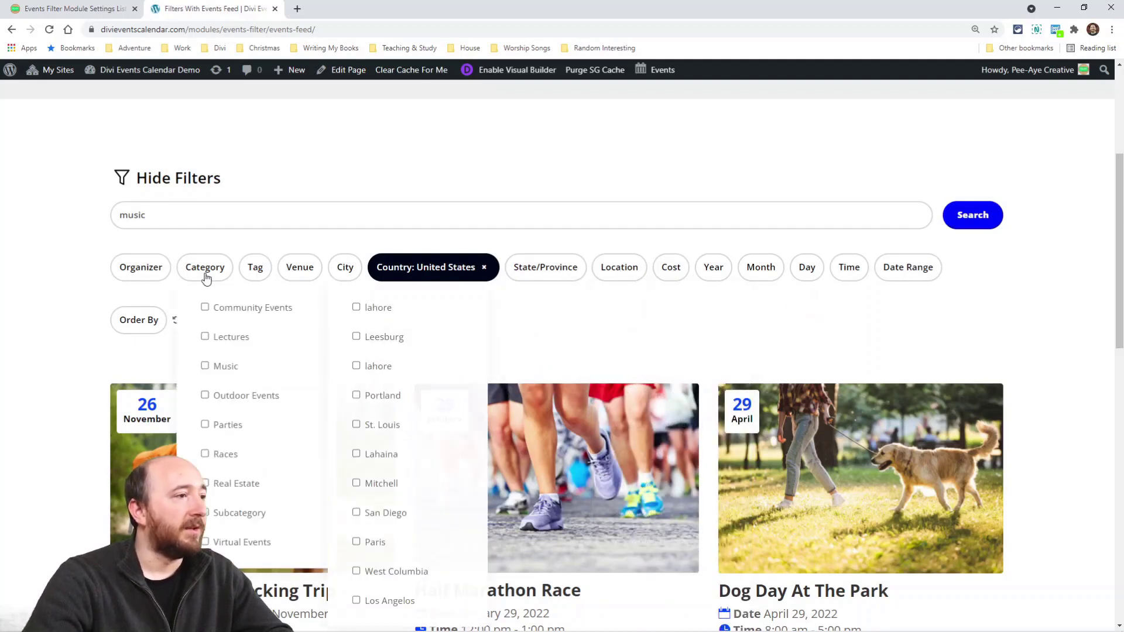
Filter by the Business tag, then clear the United States and Business filters
{"action": "left_click", "coordinate": [254, 269]}
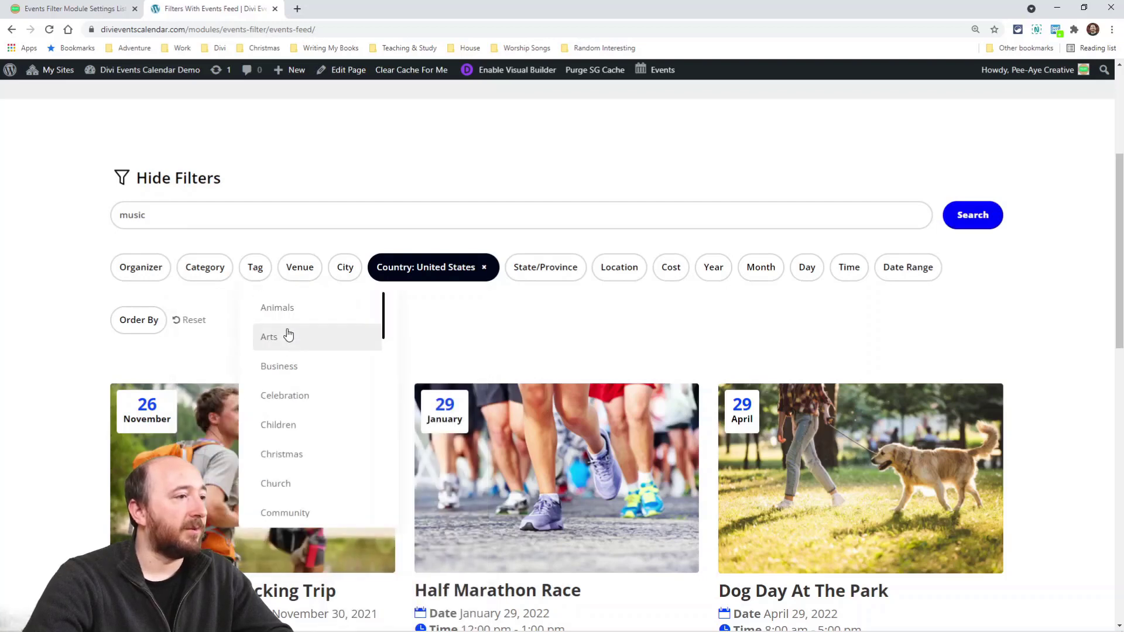
{"action": "left_click", "coordinate": [287, 378]}
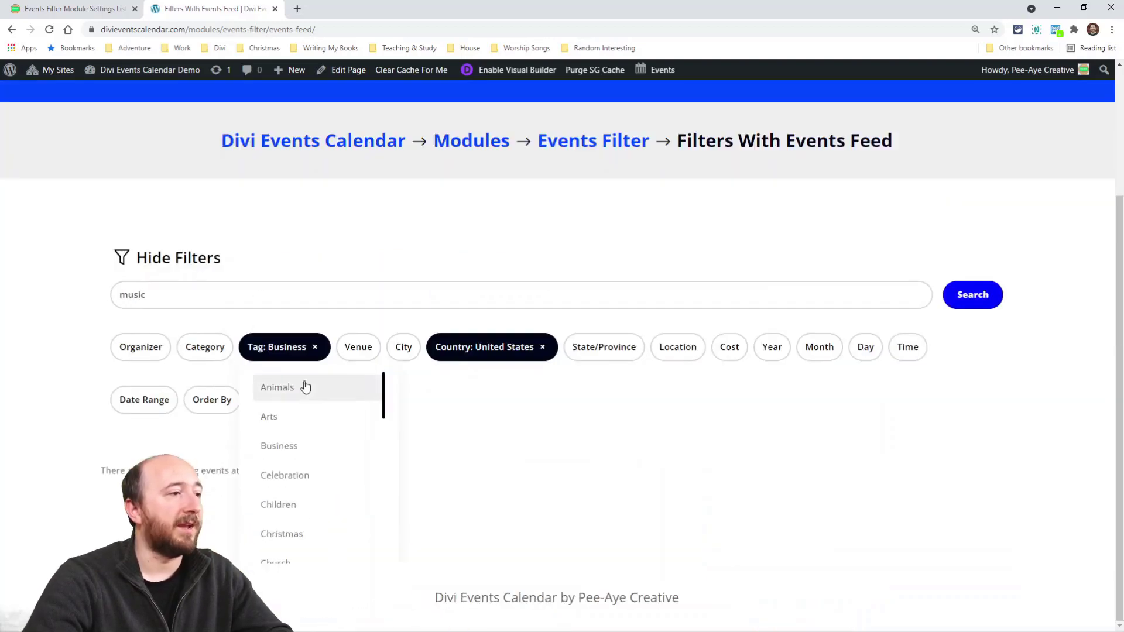
{"action": "left_click", "coordinate": [543, 348]}
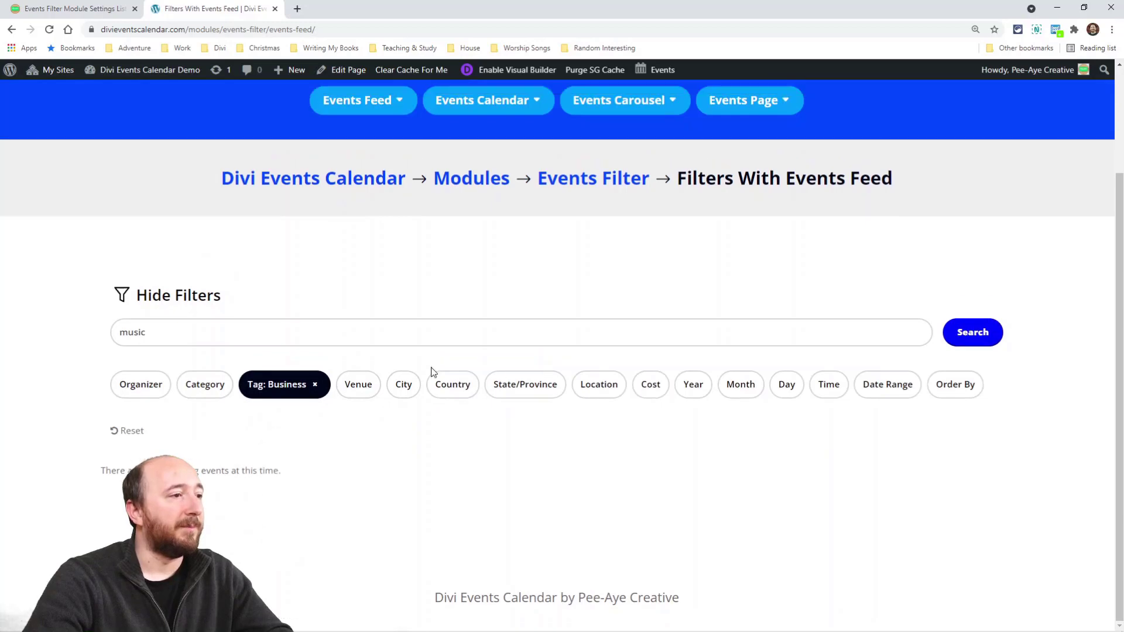
{"action": "left_click", "coordinate": [317, 386]}
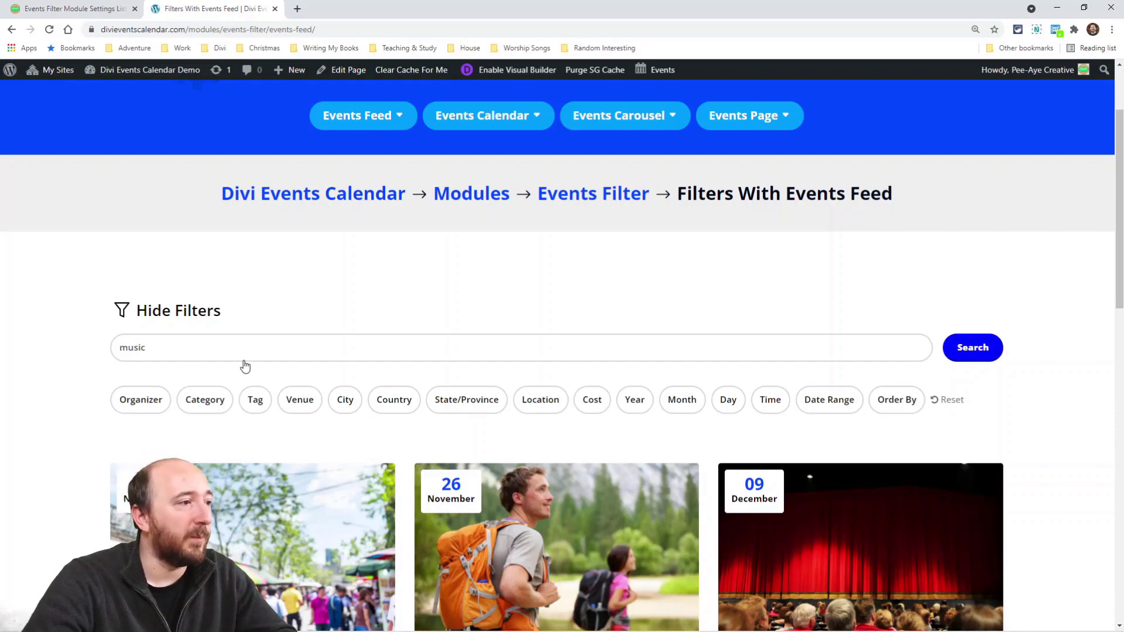
{"action": "scroll", "coordinate": [247, 365], "scroll_direction": "down", "scroll_amount": 3}
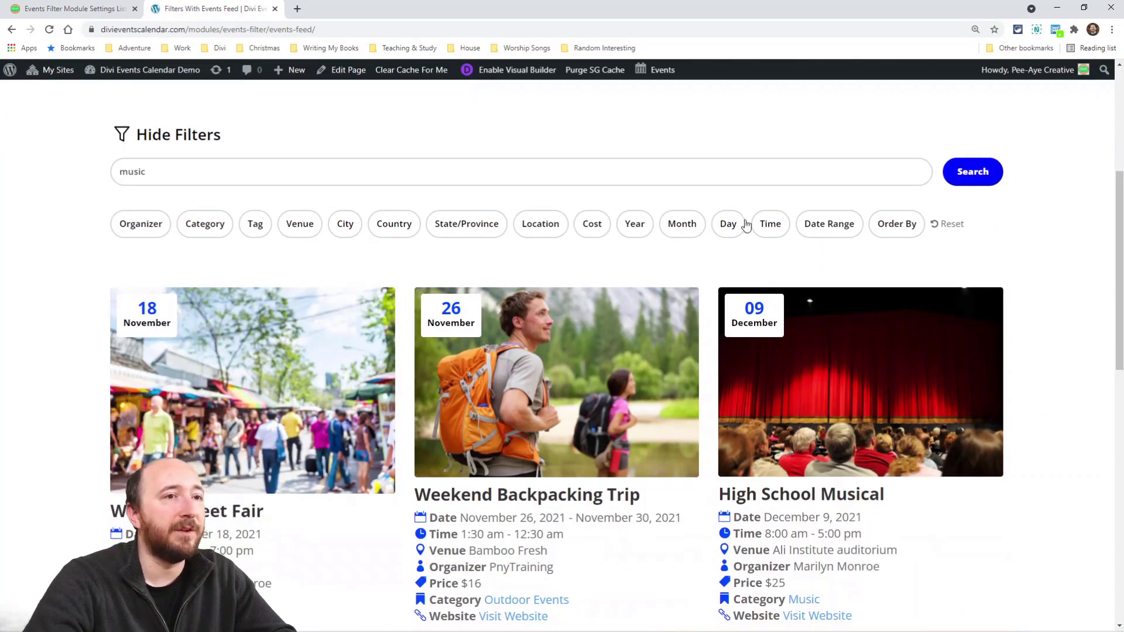
{"action": "left_click", "coordinate": [895, 233]}
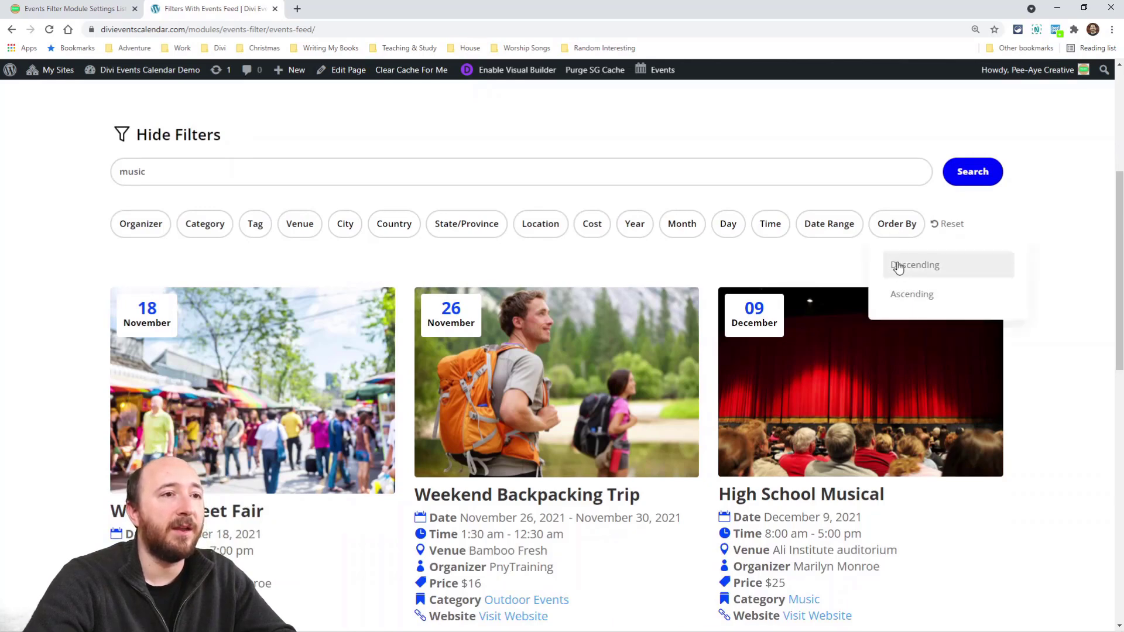
{"action": "left_click", "coordinate": [835, 233]}
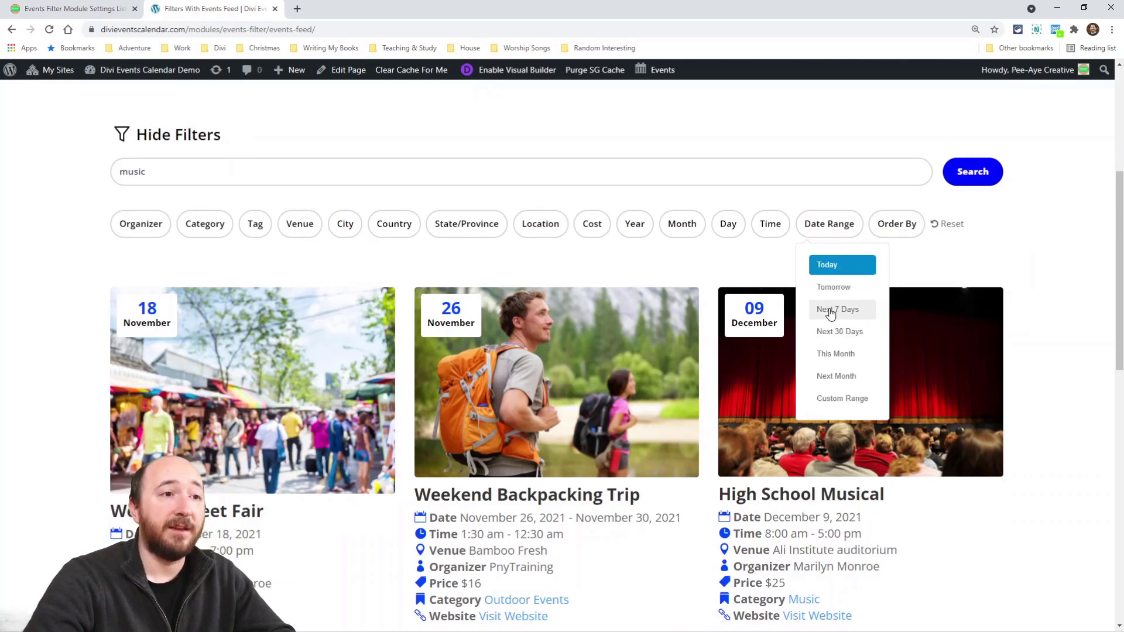
{"action": "left_click", "coordinate": [842, 400]}
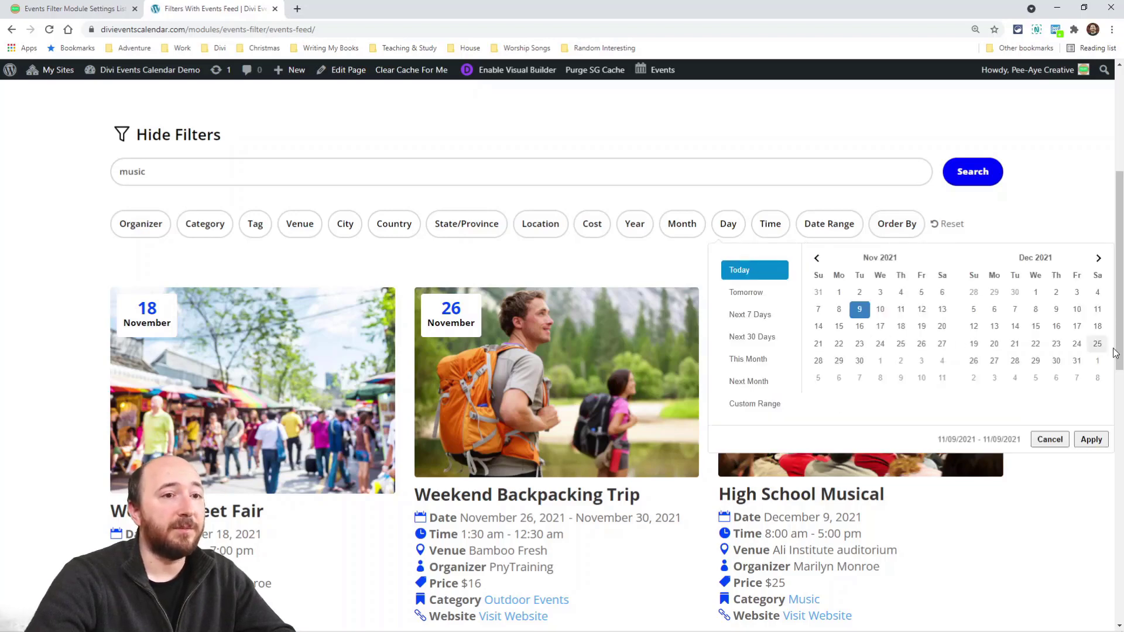
{"action": "left_click", "coordinate": [770, 231]}
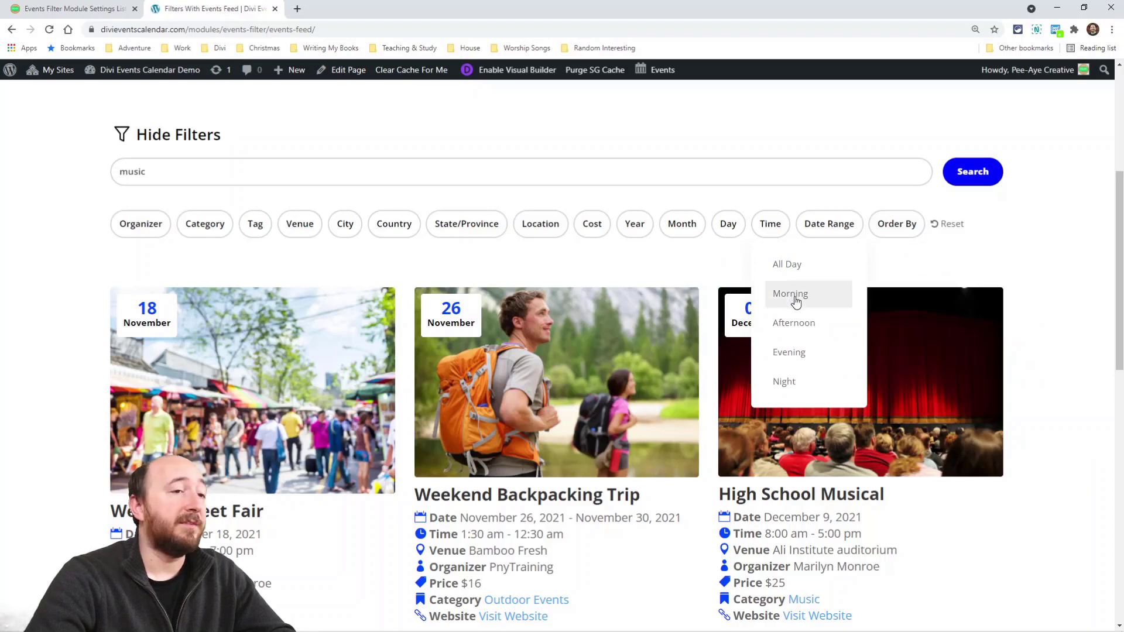
{"action": "left_click", "coordinate": [793, 299]}
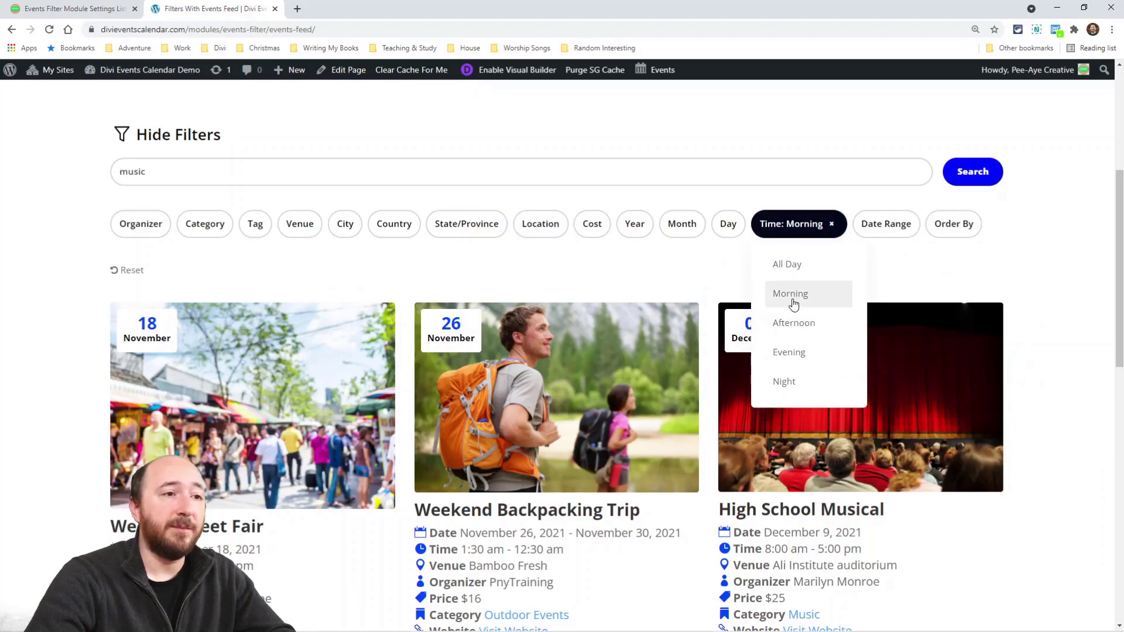
{"action": "left_click", "coordinate": [832, 231]}
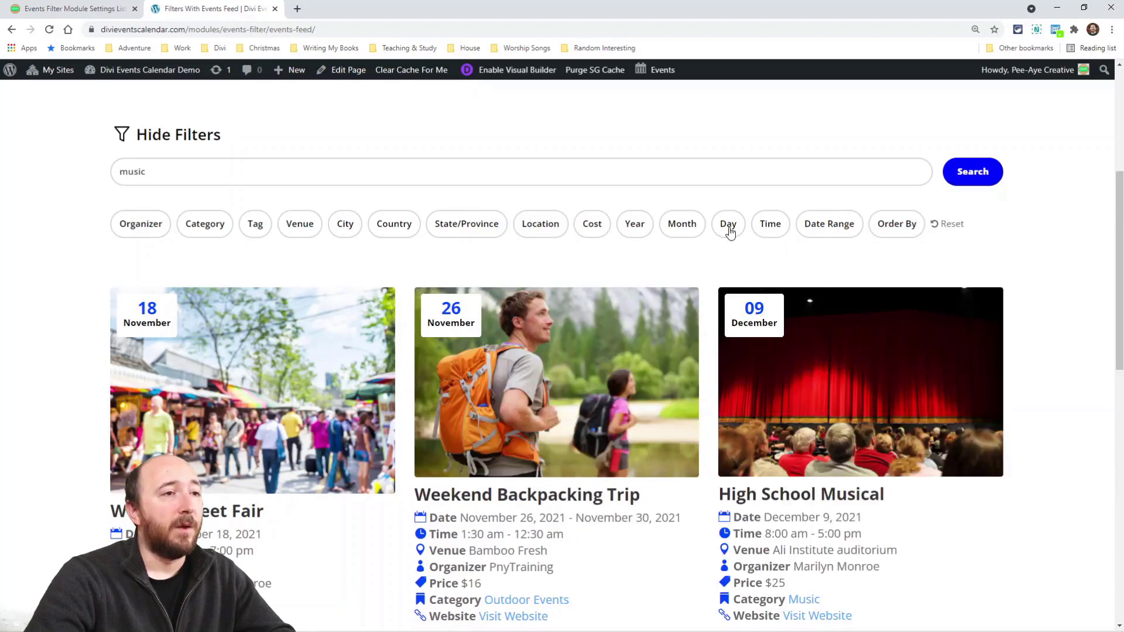
{"action": "left_click", "coordinate": [730, 231]}
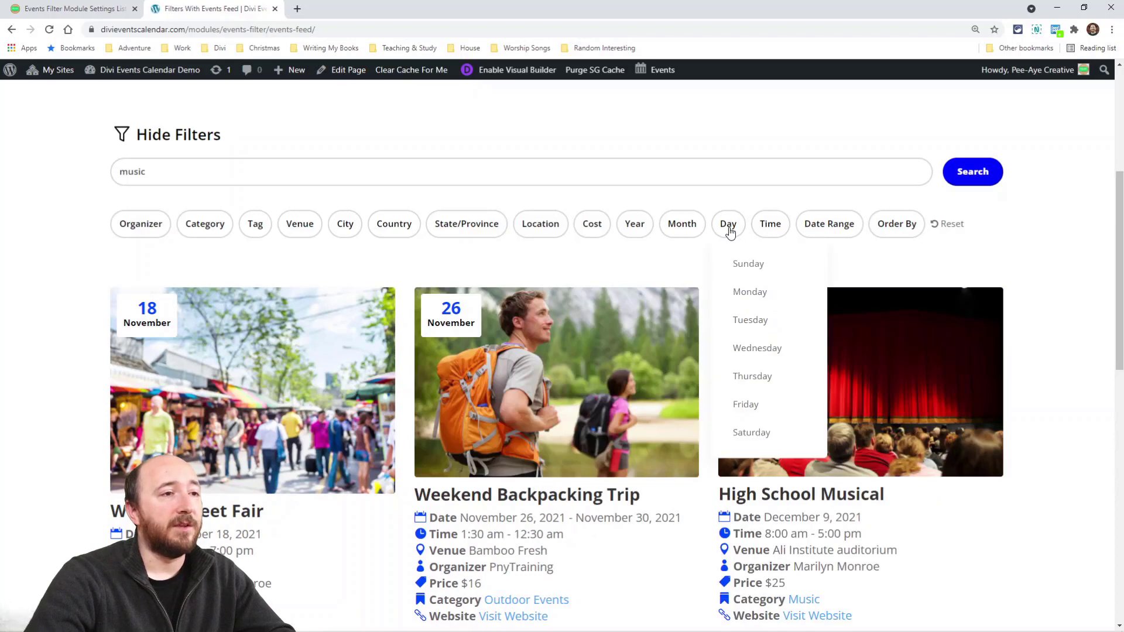
{"action": "left_click", "coordinate": [747, 268]}
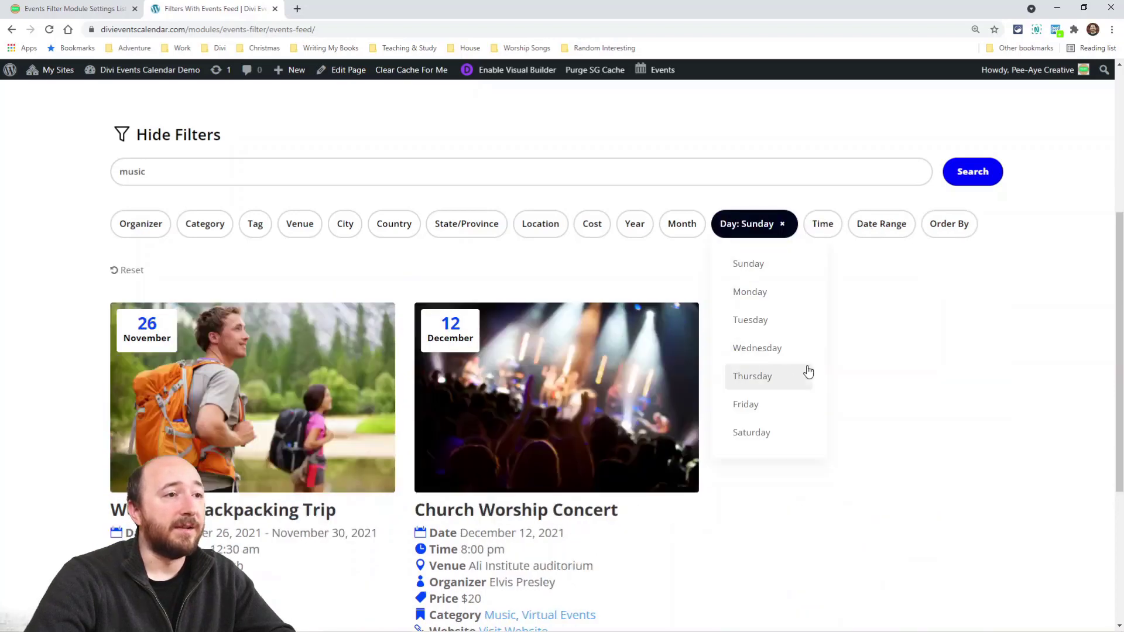
{"action": "left_click", "coordinate": [782, 225]}
{"action": "left_click", "coordinate": [667, 230]}
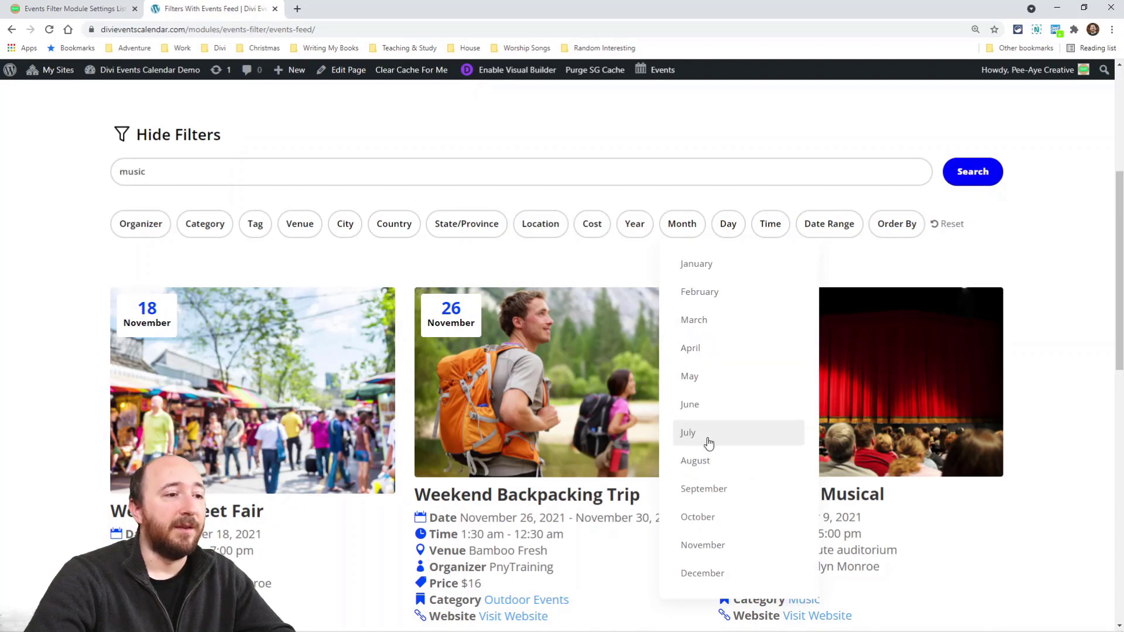
{"action": "left_click", "coordinate": [707, 545]}
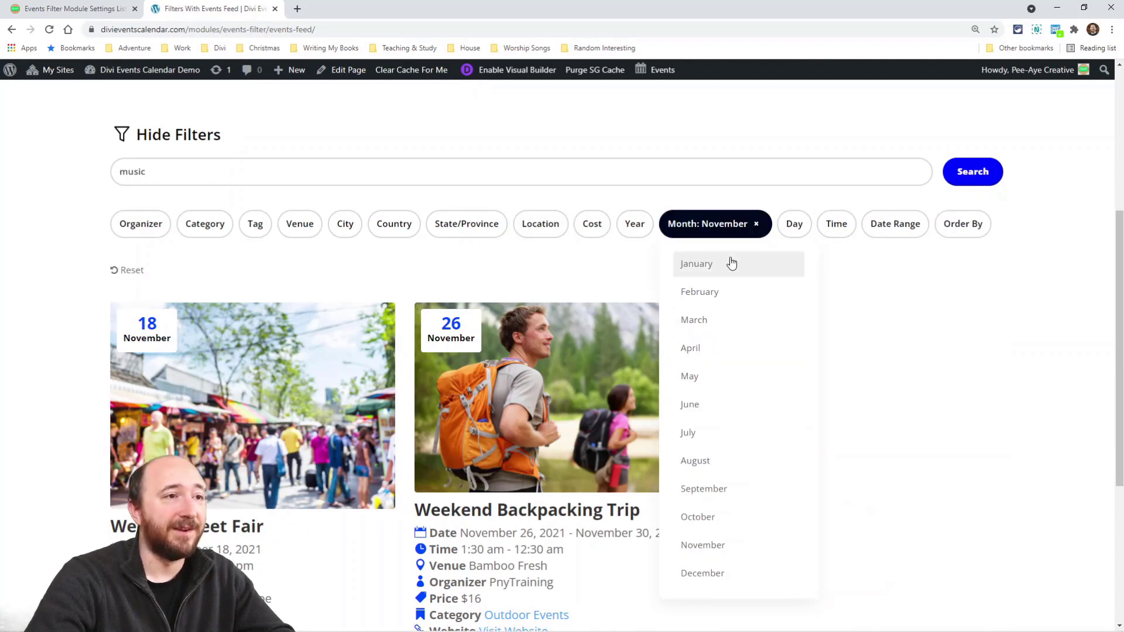
{"action": "left_click", "coordinate": [756, 224]}
{"action": "left_click", "coordinate": [634, 227]}
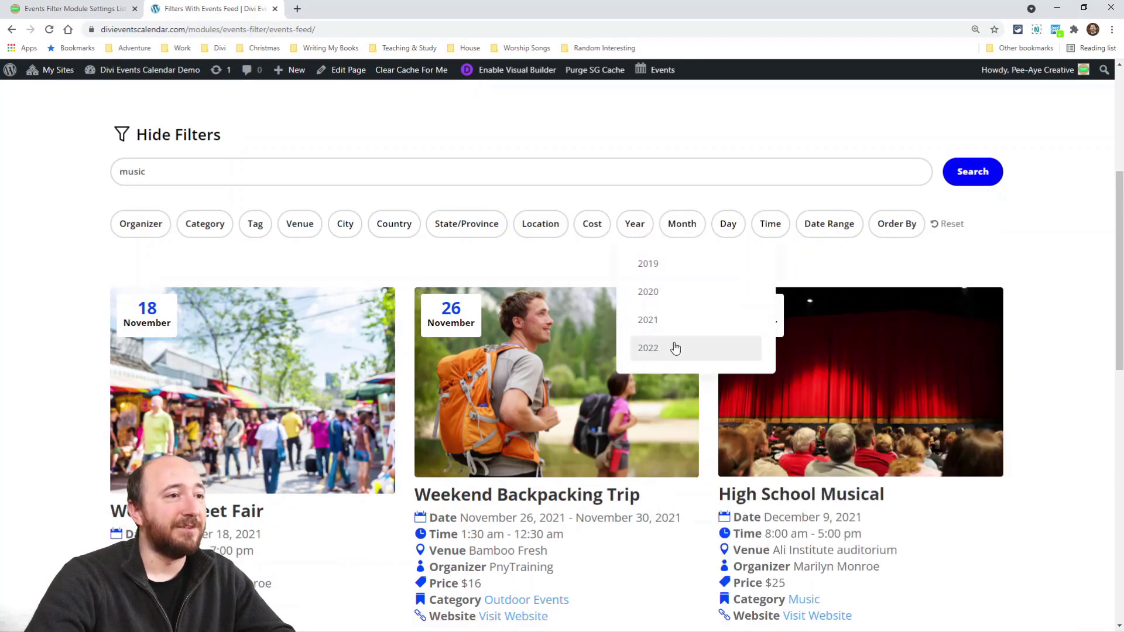
{"action": "left_click", "coordinate": [635, 226]}
{"action": "left_click", "coordinate": [592, 226]}
{"action": "left_click_drag", "start_coordinate": [705, 280], "coordinate": [613, 280]}
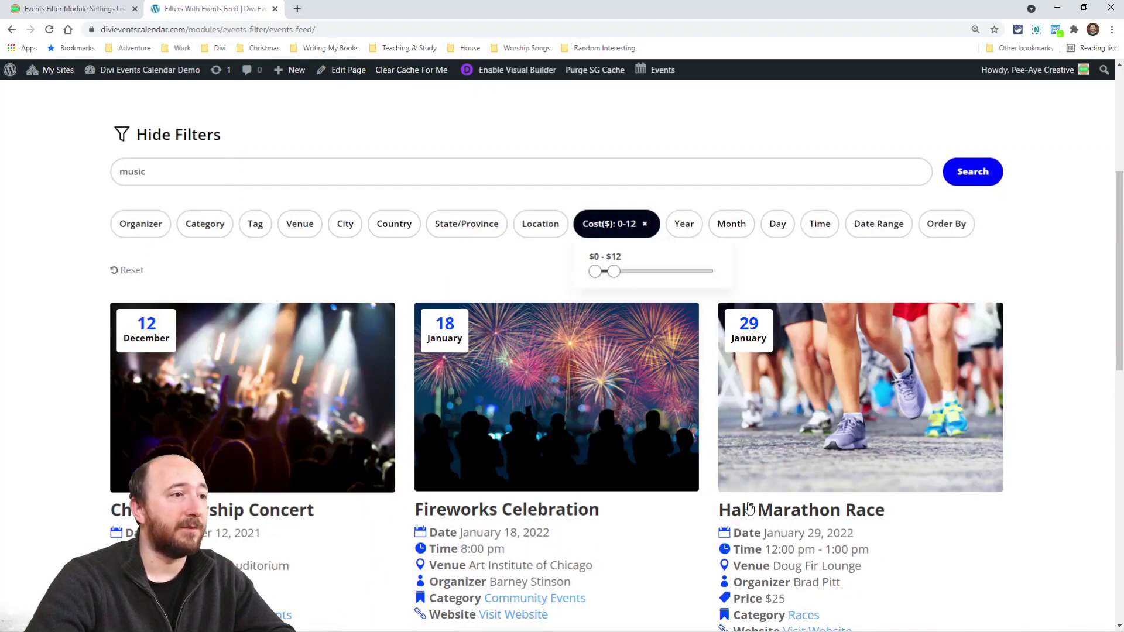
{"action": "left_click", "coordinate": [644, 224]}
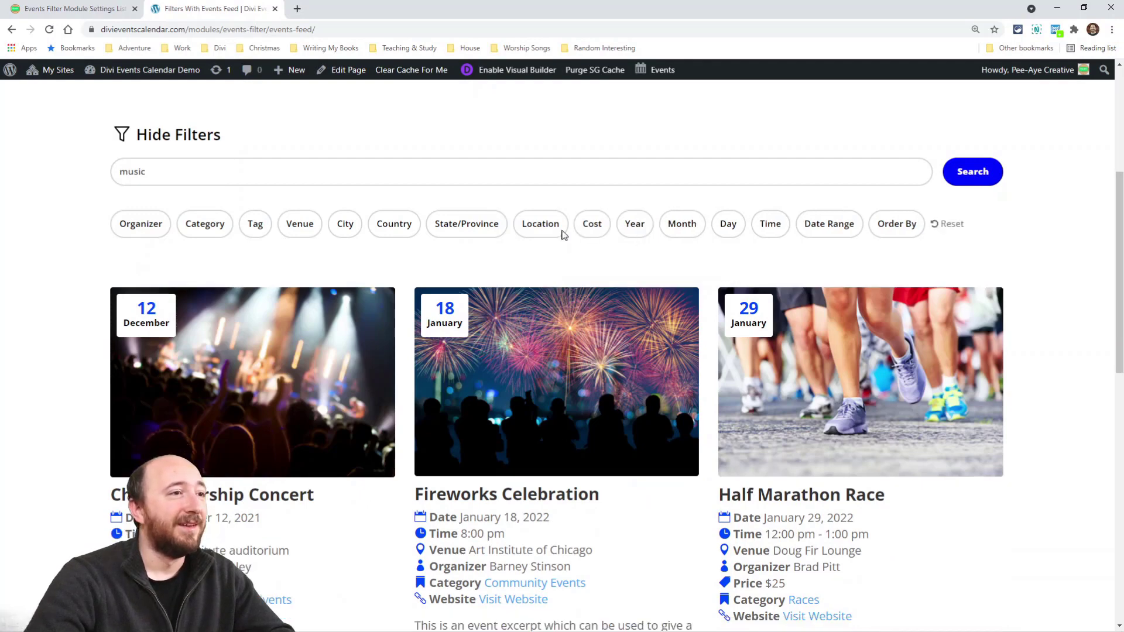
{"action": "left_click", "coordinate": [530, 223]}
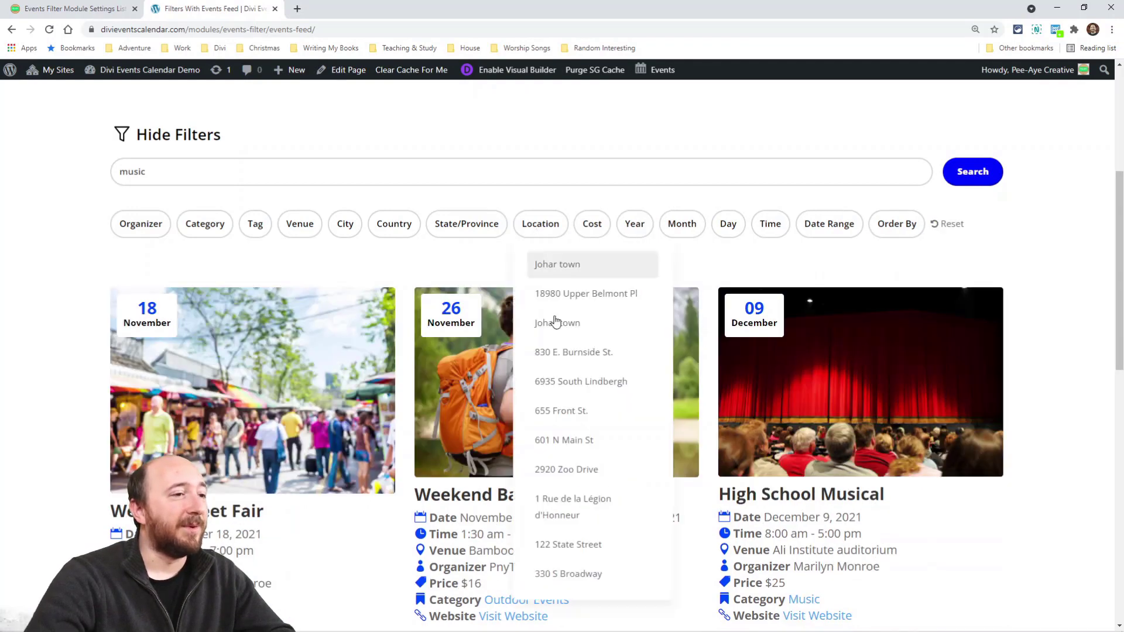
{"action": "left_click", "coordinate": [466, 227]}
{"action": "left_click", "coordinate": [392, 233]}
{"action": "left_click", "coordinate": [345, 226]}
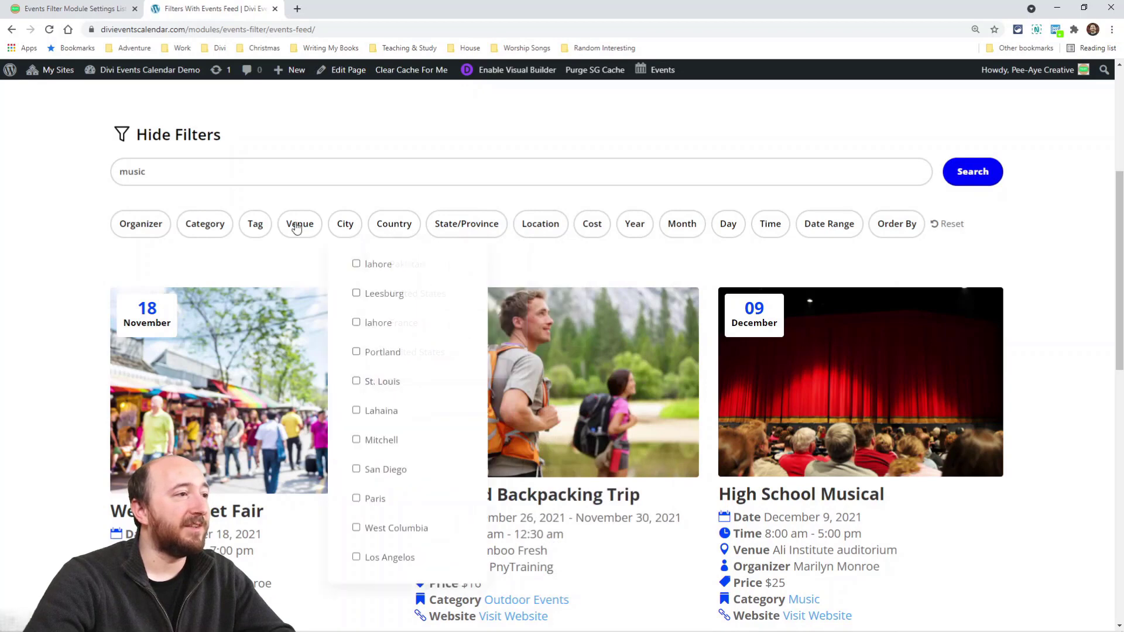
{"action": "left_click", "coordinate": [138, 233]}
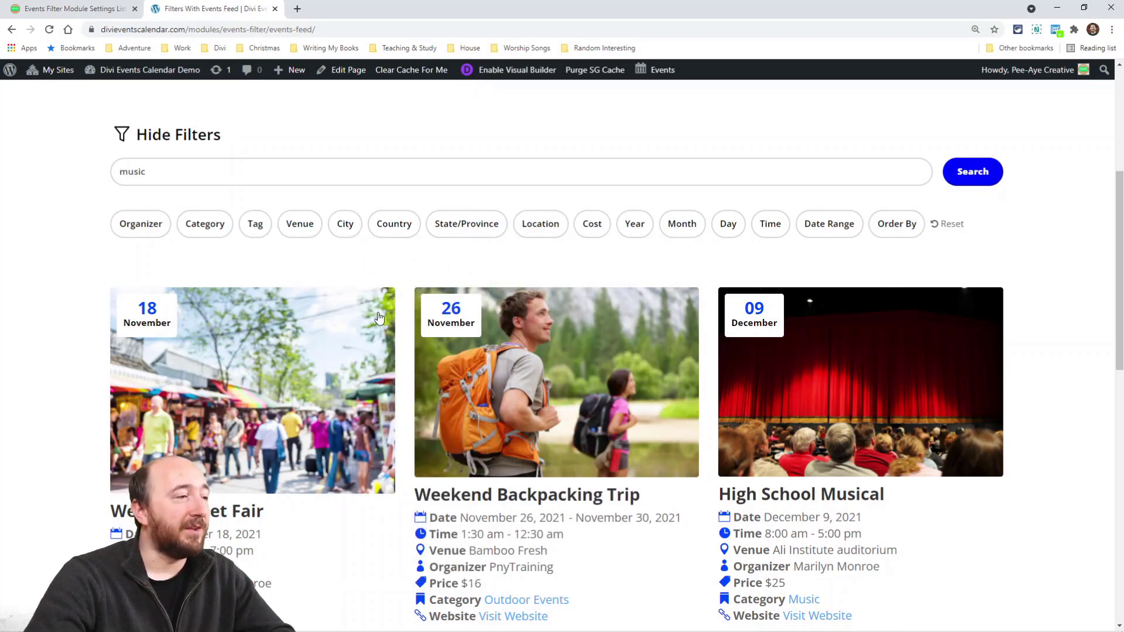
In the Visual Builder's Events Filter settings, drag Organizer below Category and Tag
{"action": "left_click", "coordinate": [506, 71]}
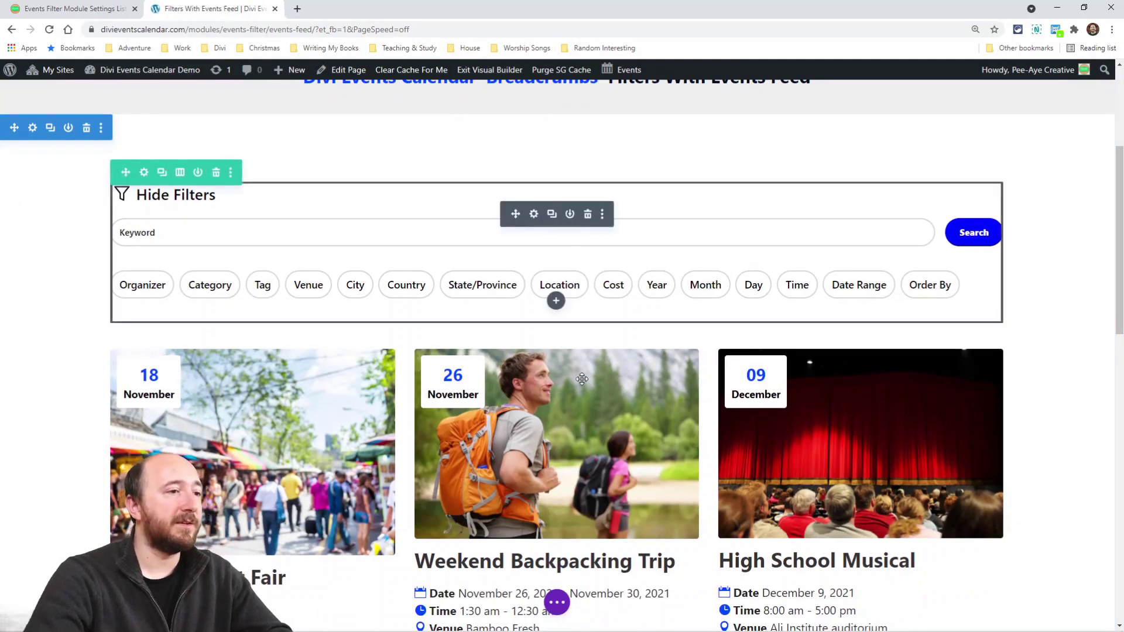
{"action": "left_click", "coordinate": [534, 214]}
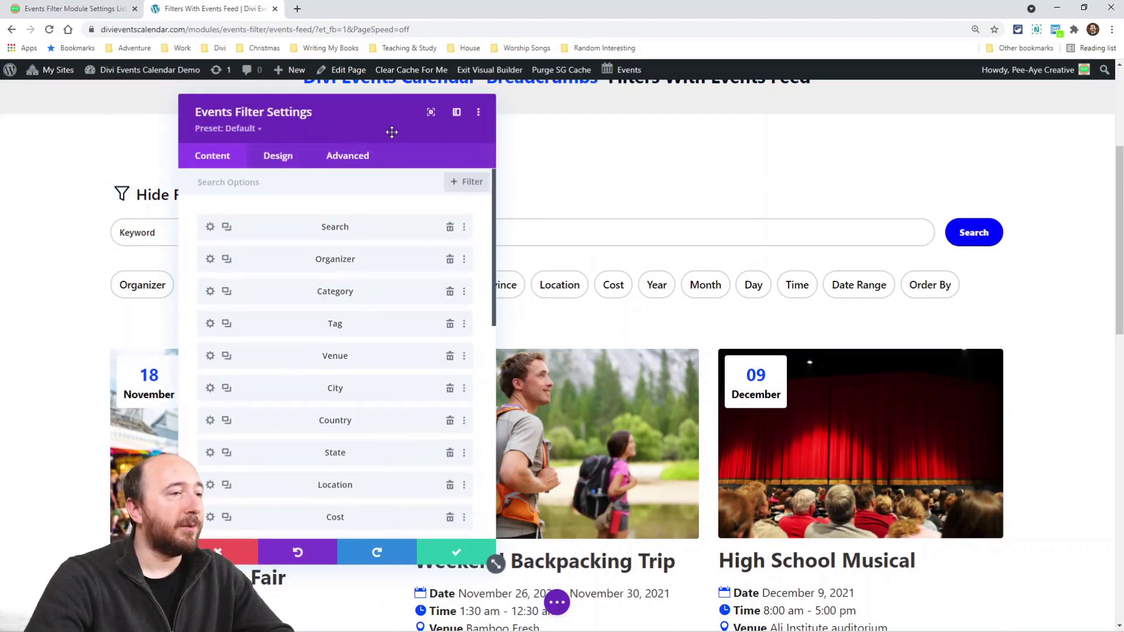
{"action": "left_click_drag", "start_coordinate": [434, 133], "coordinate": [620, 146]}
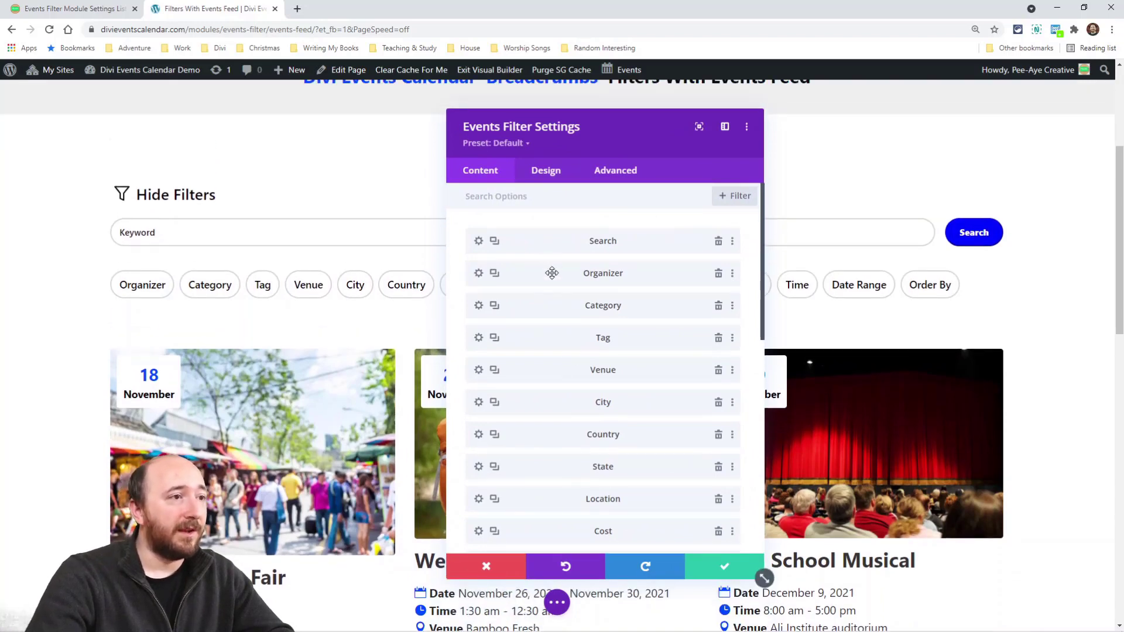
{"action": "left_click_drag", "start_coordinate": [554, 280], "coordinate": [551, 340]}
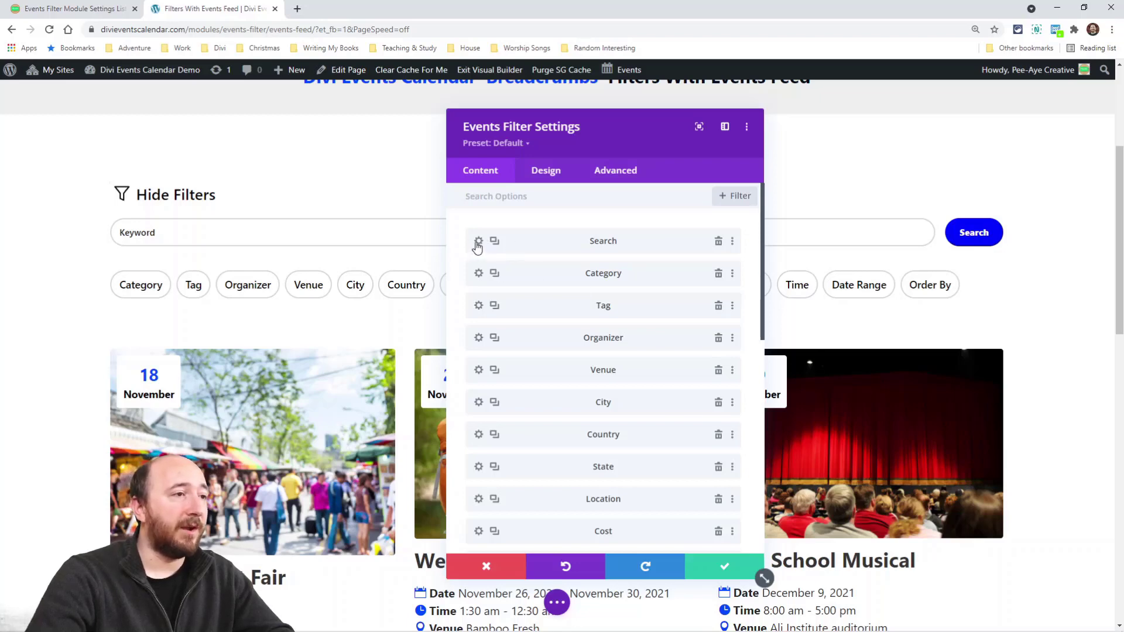
{"action": "scroll", "coordinate": [517, 326], "scroll_direction": "down", "scroll_amount": 1}
{"action": "scroll", "coordinate": [491, 319], "scroll_direction": "up", "scroll_amount": 1}
{"action": "left_click", "coordinate": [479, 274]}
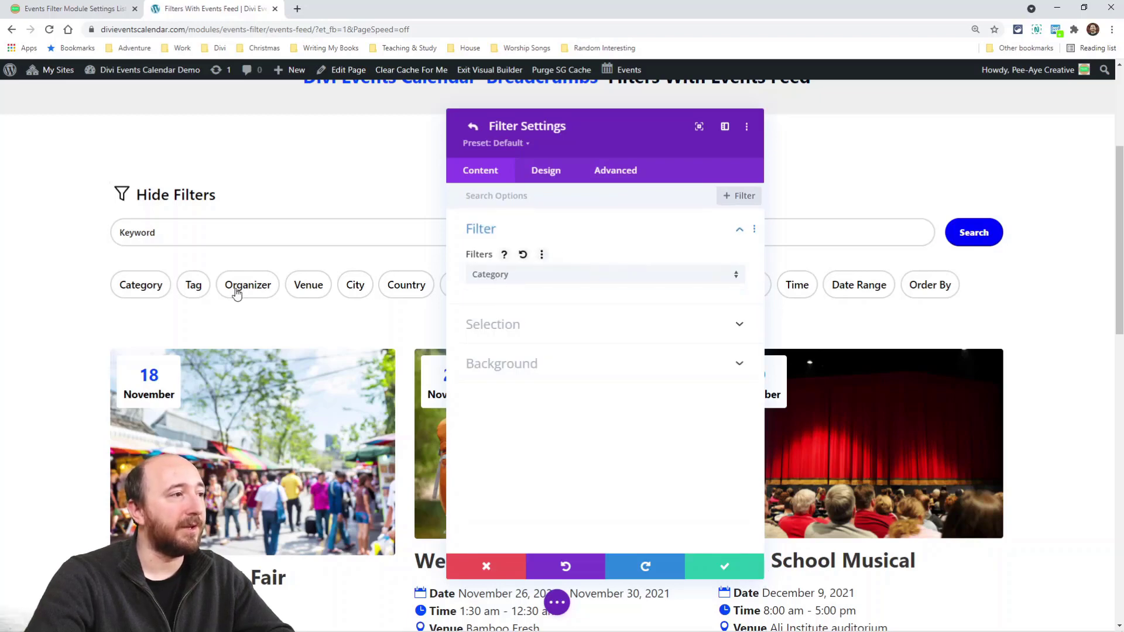
{"action": "left_click", "coordinate": [520, 274]}
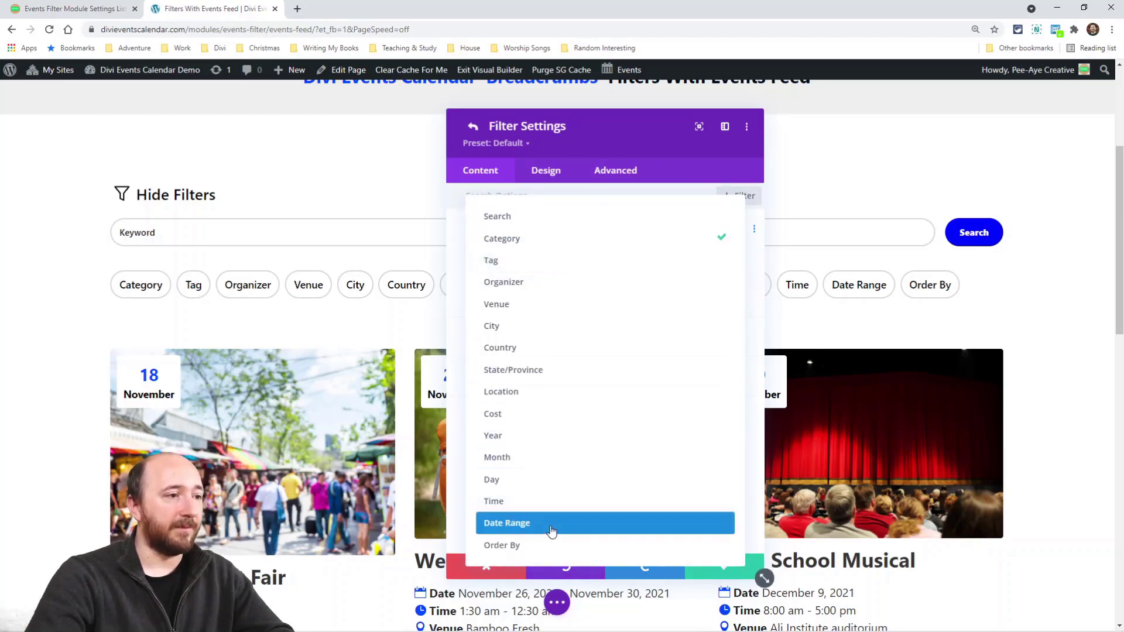
{"action": "left_click", "coordinate": [641, 502]}
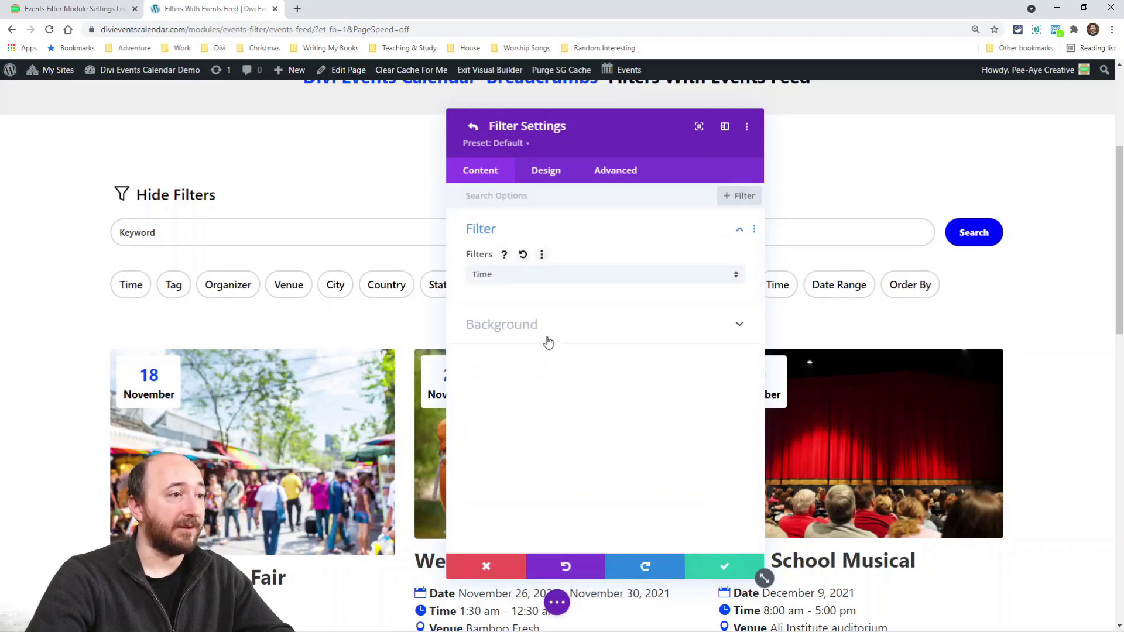
{"action": "left_click", "coordinate": [523, 275]}
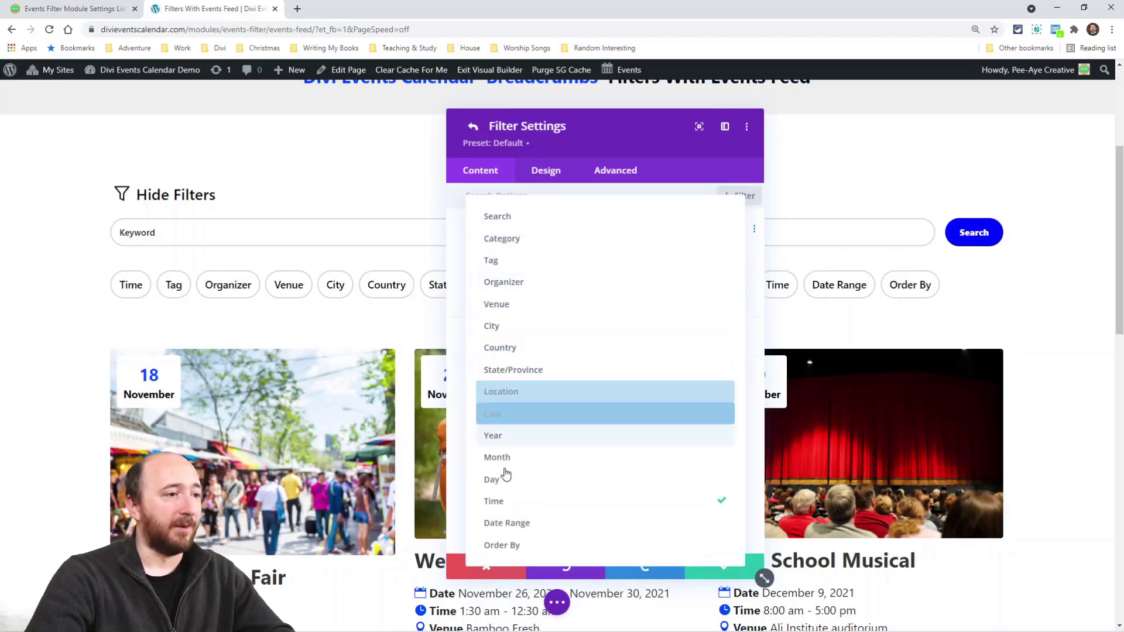
{"action": "left_click", "coordinate": [501, 238]}
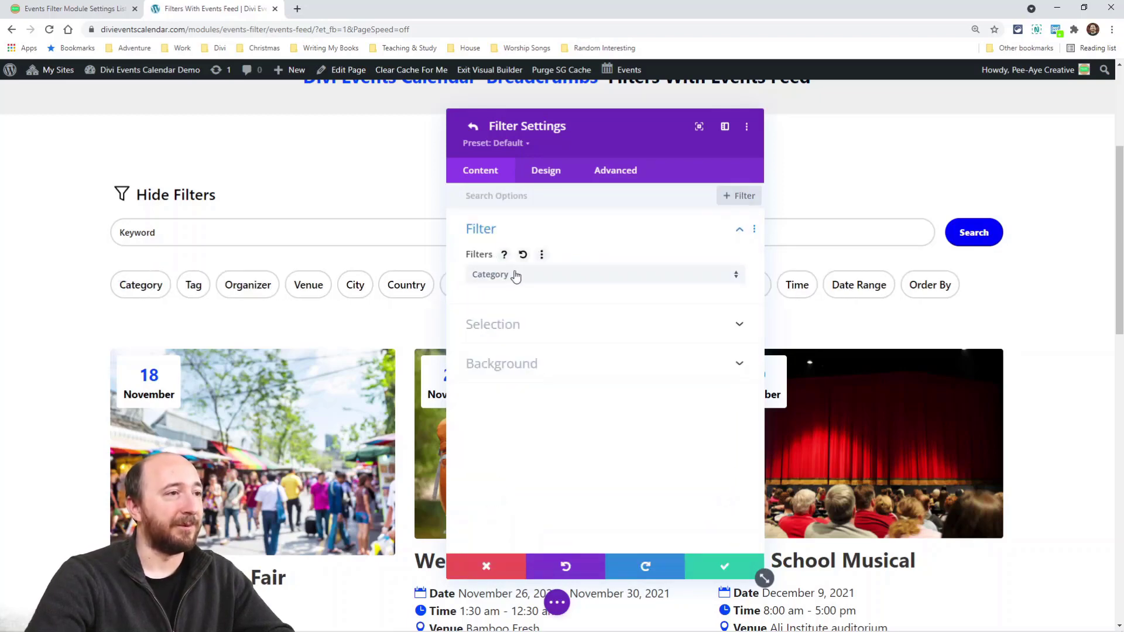
{"action": "left_click", "coordinate": [473, 126]}
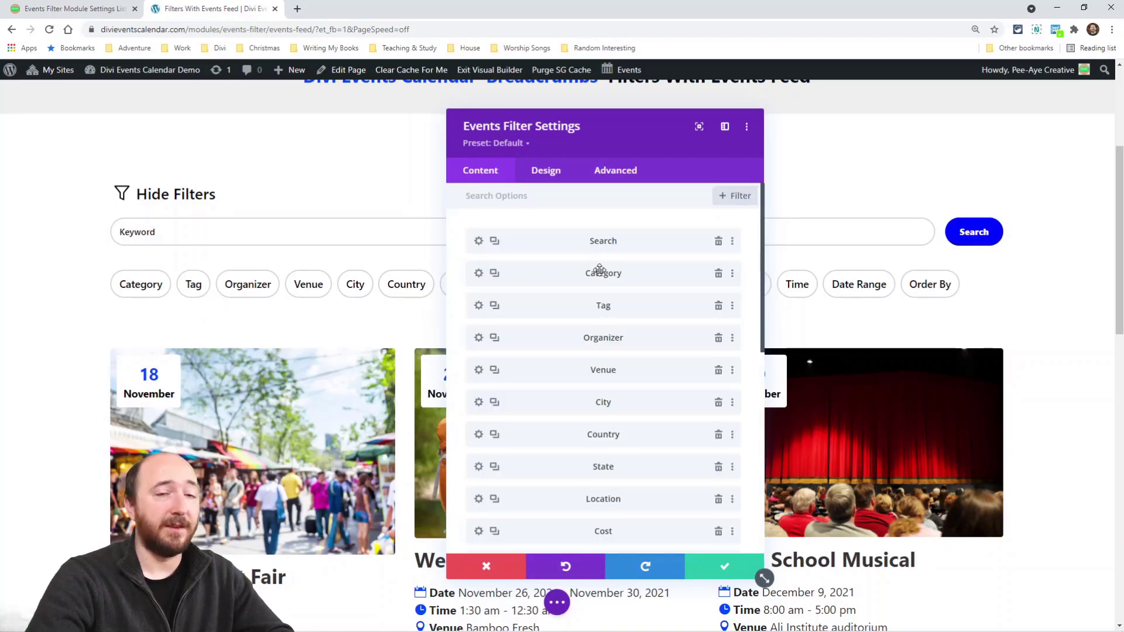
{"action": "scroll", "coordinate": [600, 275], "scroll_direction": "down", "scroll_amount": 5}
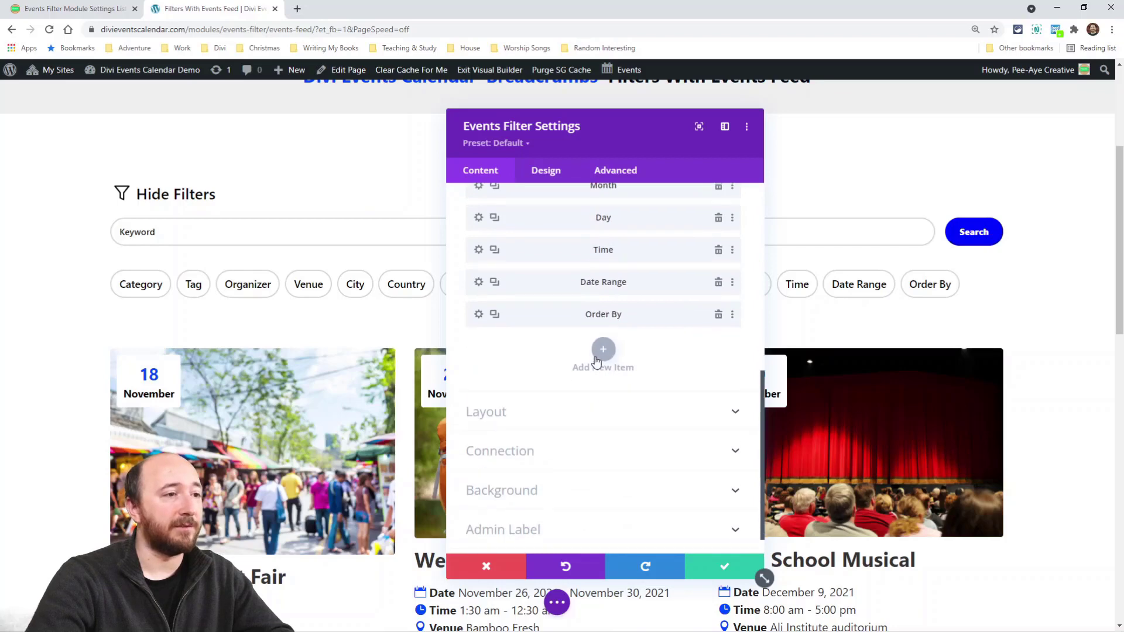
{"action": "left_click", "coordinate": [602, 353]}
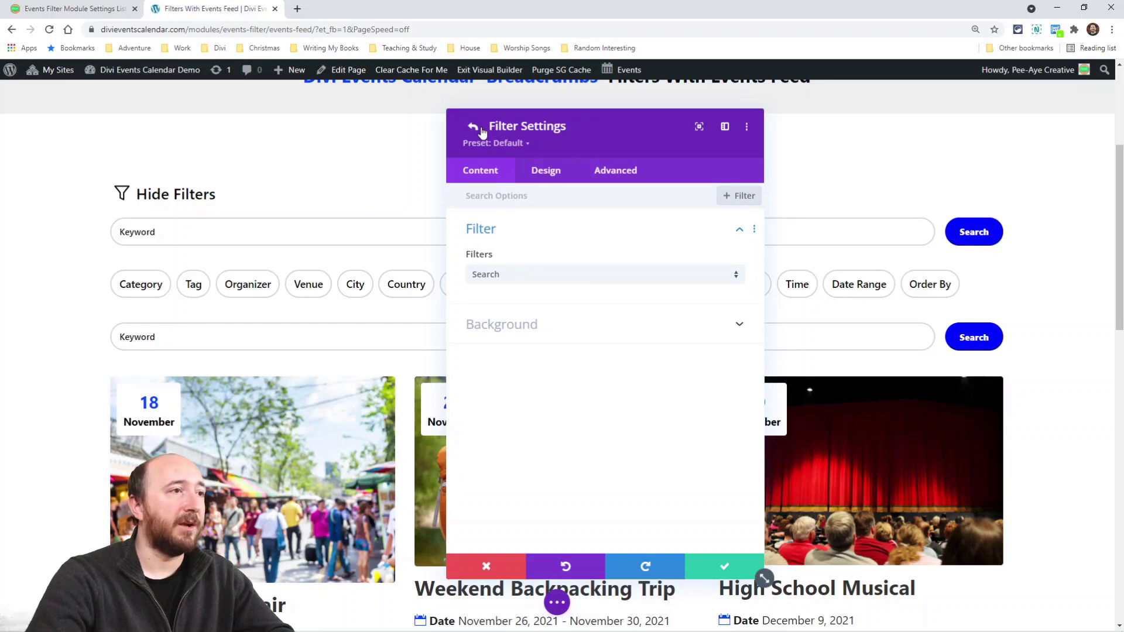
{"action": "left_click", "coordinate": [514, 275]}
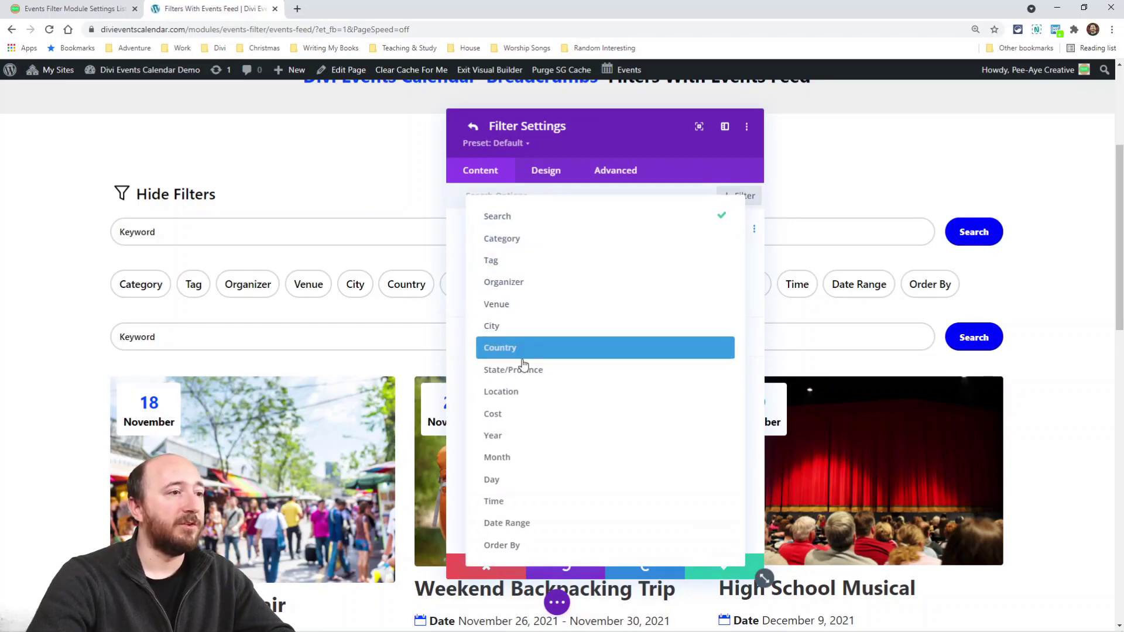
{"action": "left_click", "coordinate": [472, 131]}
{"action": "left_click", "coordinate": [474, 129]}
{"action": "scroll", "coordinate": [574, 462], "scroll_direction": "down", "scroll_amount": 6}
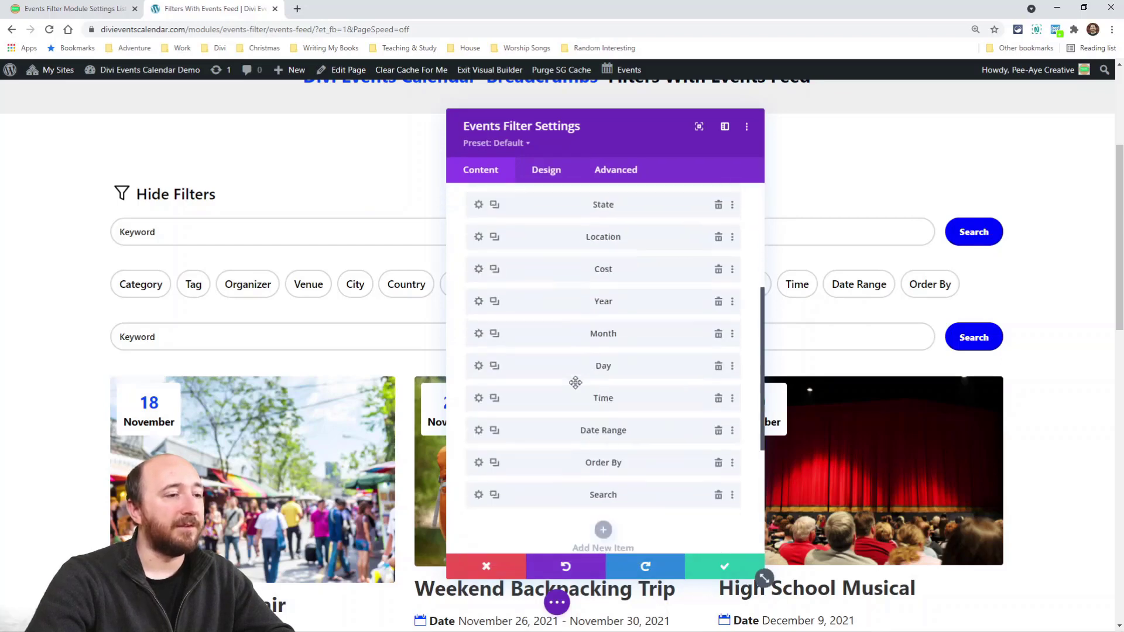
{"action": "left_click", "coordinate": [718, 467]}
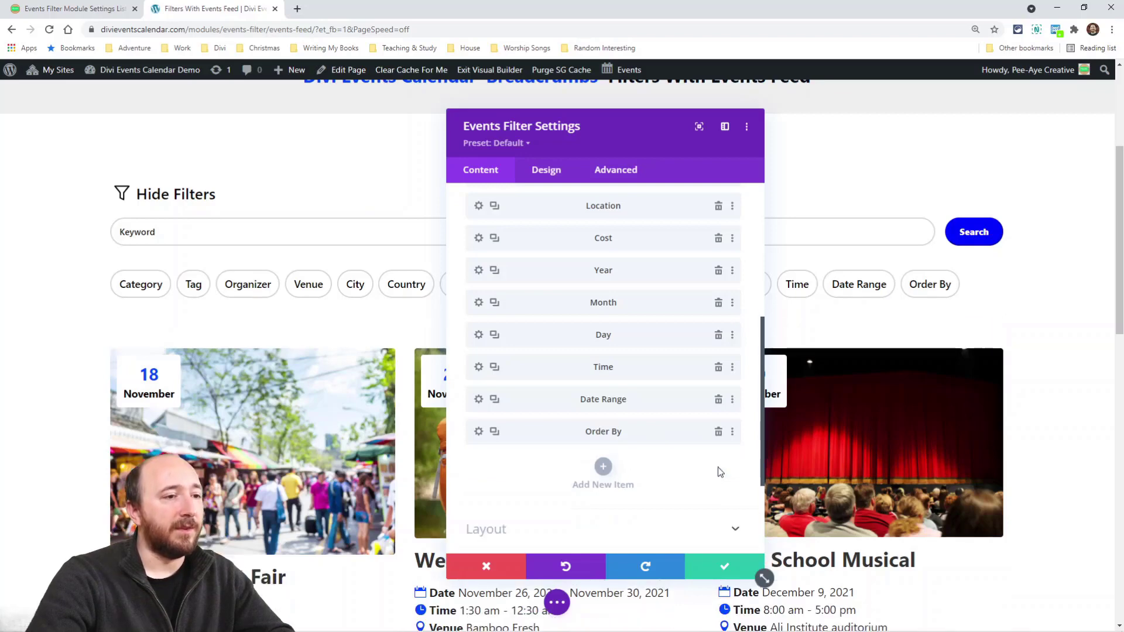
{"action": "scroll", "coordinate": [629, 363], "scroll_direction": "up", "scroll_amount": 5}
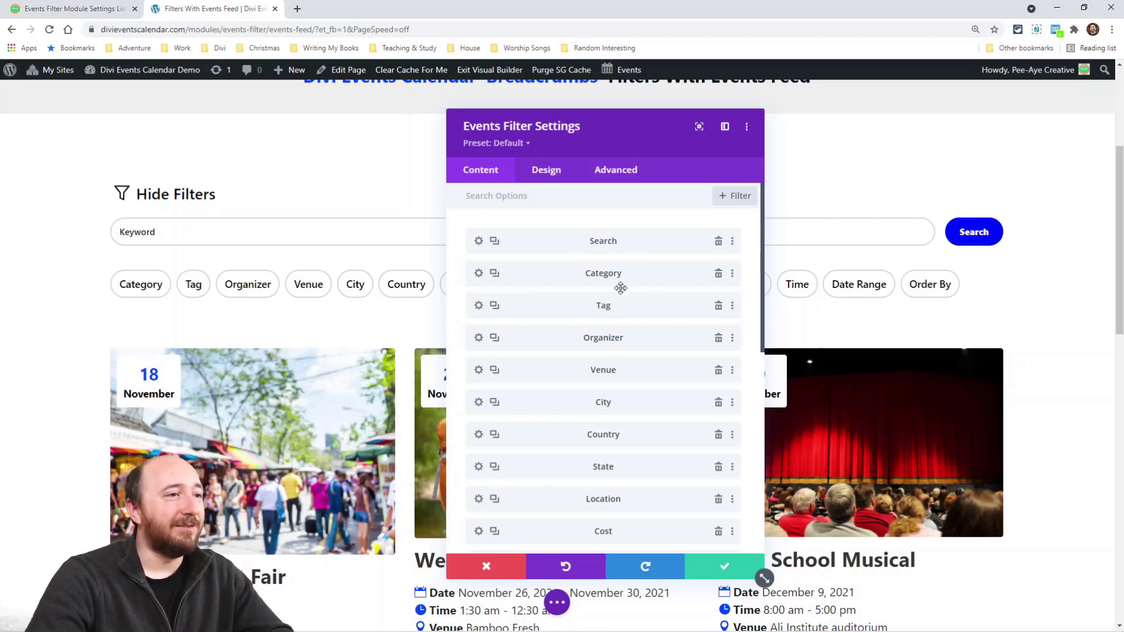
Set the Category filter's Selection Method to Single
{"action": "left_click", "coordinate": [479, 275]}
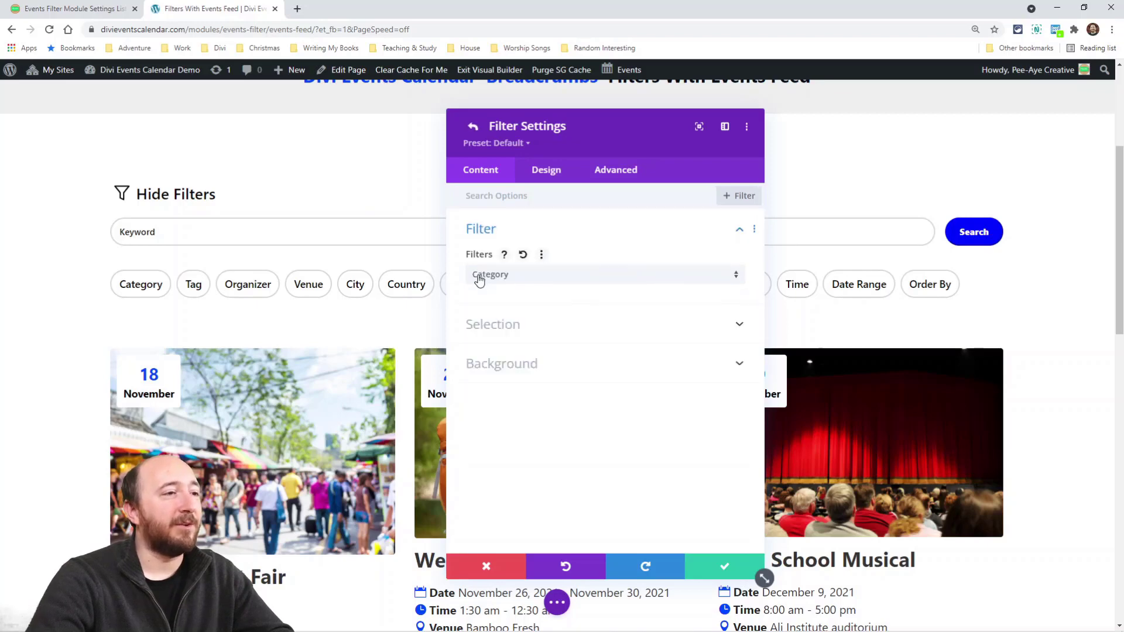
{"action": "left_click", "coordinate": [505, 333]}
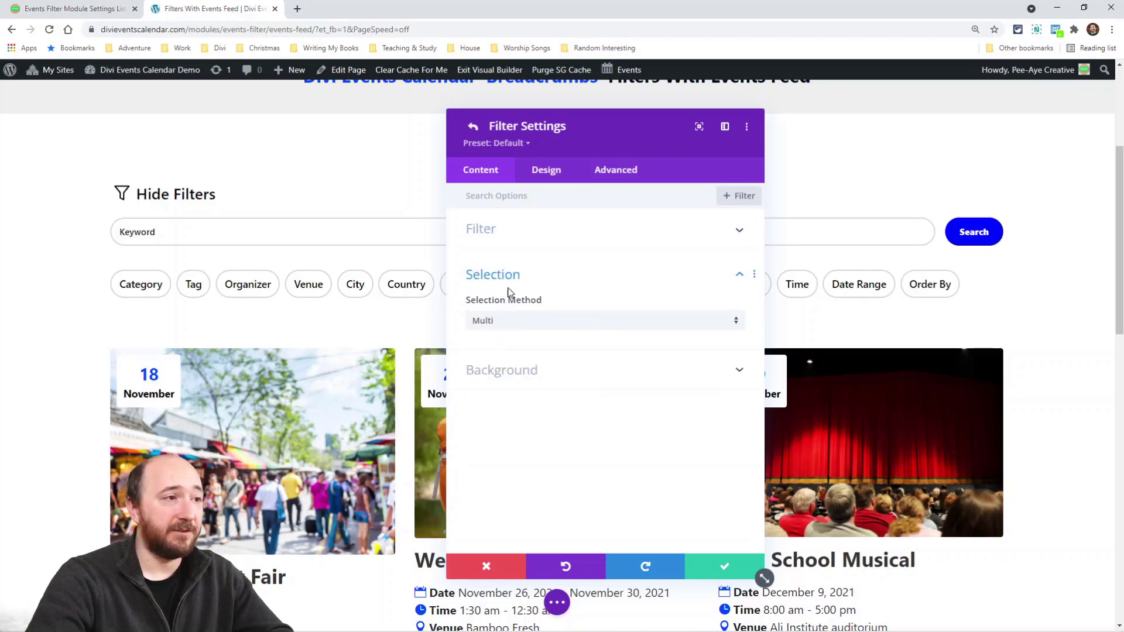
{"action": "left_click", "coordinate": [514, 321]}
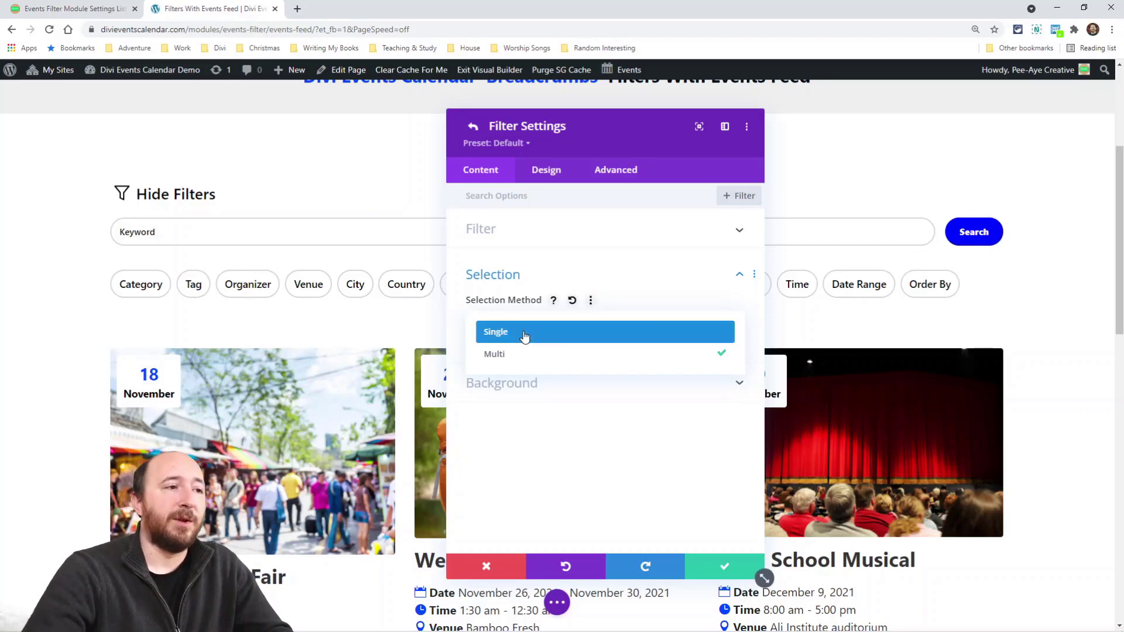
{"action": "left_click", "coordinate": [570, 329]}
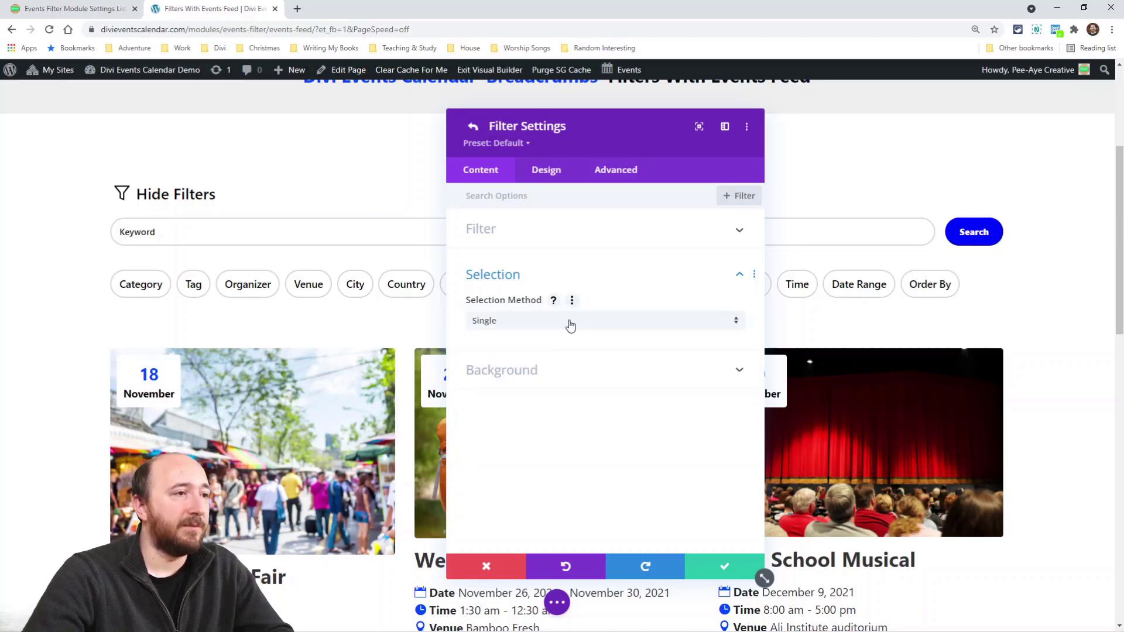
{"action": "left_click", "coordinate": [473, 126]}
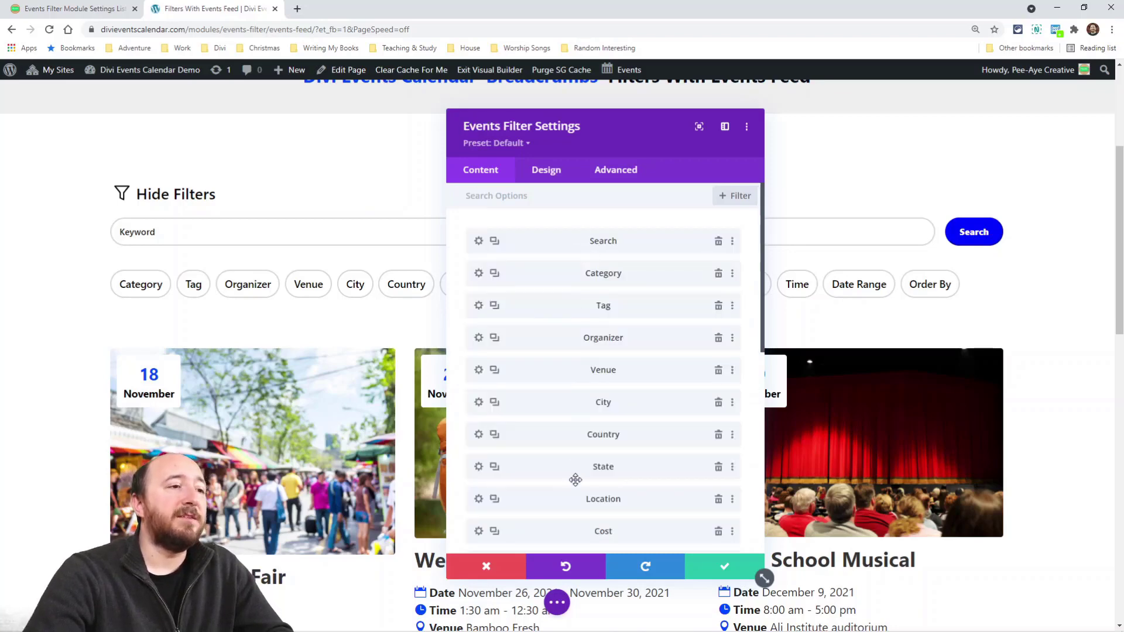
Open the Cost filter's settings and return to the filter item list
{"action": "scroll", "coordinate": [568, 399], "scroll_direction": "down", "scroll_amount": 2}
{"action": "scroll", "coordinate": [569, 400], "scroll_direction": "down", "scroll_amount": 2}
{"action": "left_click", "coordinate": [479, 357]}
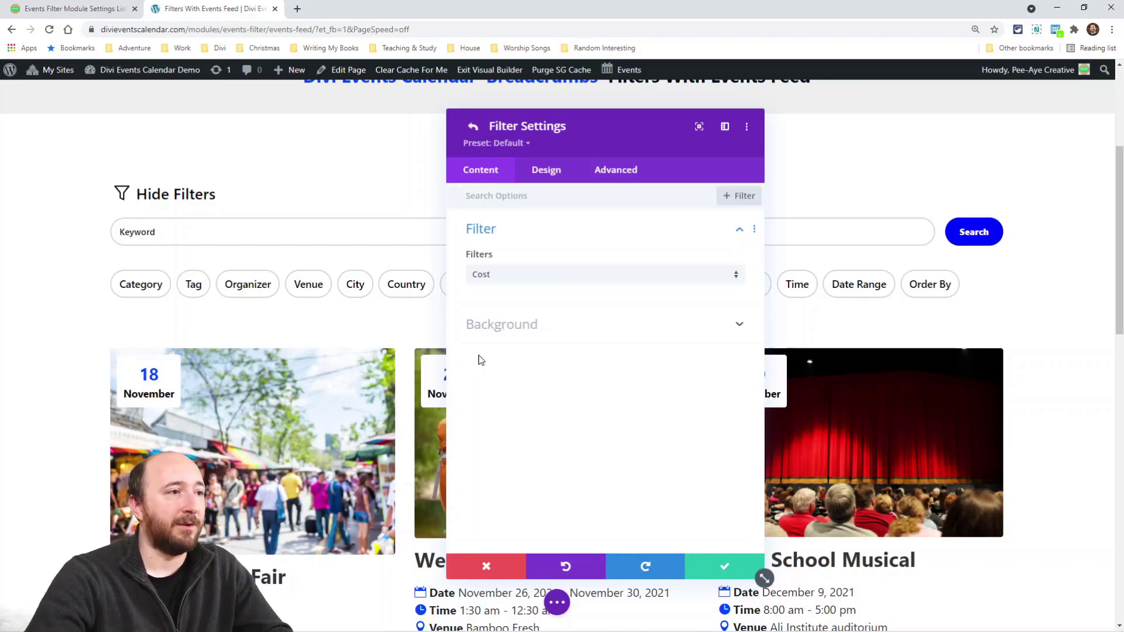
{"action": "left_click", "coordinate": [472, 127]}
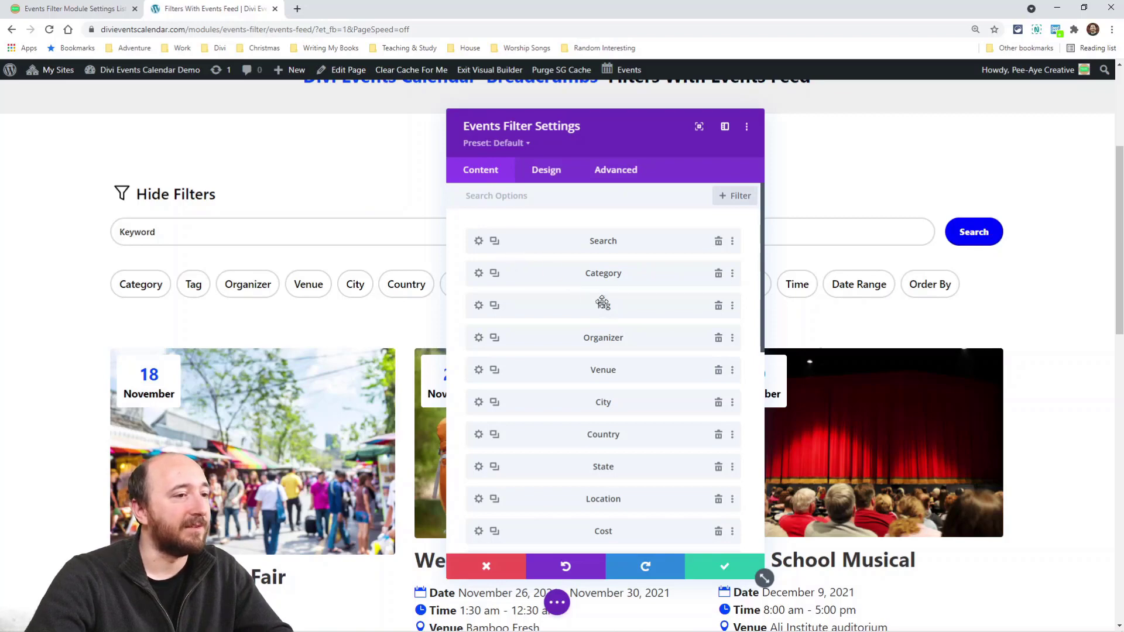
Keep the Events Filter's Filter Layout set to Horizontal
{"action": "scroll", "coordinate": [604, 309], "scroll_direction": "down", "scroll_amount": 10}
{"action": "left_click", "coordinate": [508, 385]}
{"action": "left_click", "coordinate": [530, 380]}
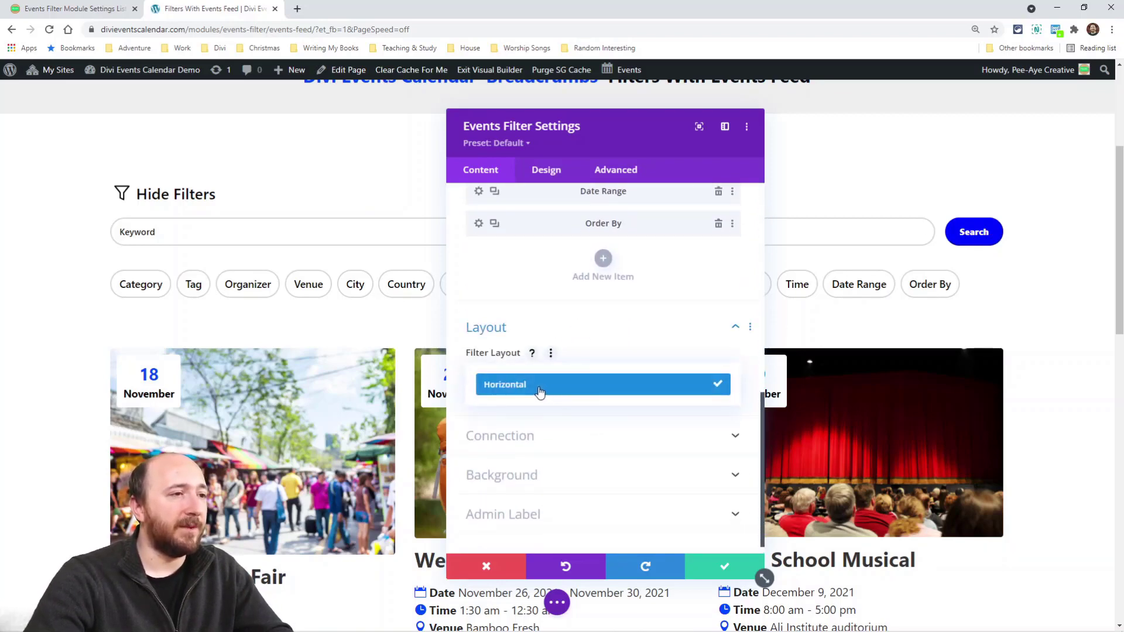
{"action": "left_click", "coordinate": [539, 391]}
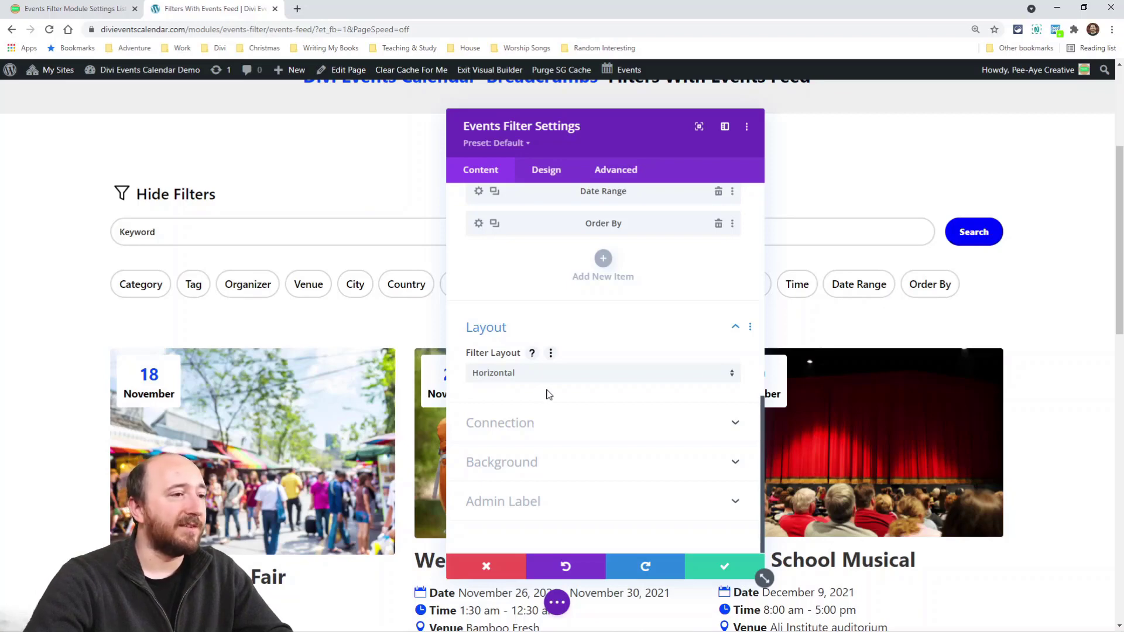
Clear the Events Filter's Connection ID 'link' to enter a new value
{"action": "left_click", "coordinate": [523, 426]}
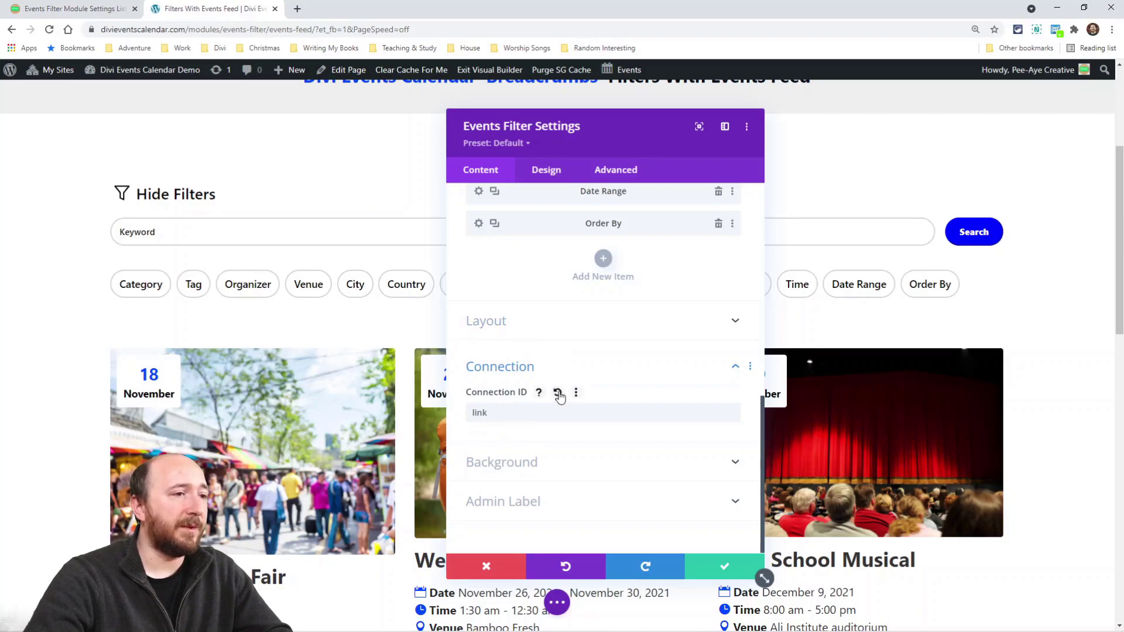
{"action": "left_click", "coordinate": [556, 394]}
{"action": "left_click", "coordinate": [496, 411]}
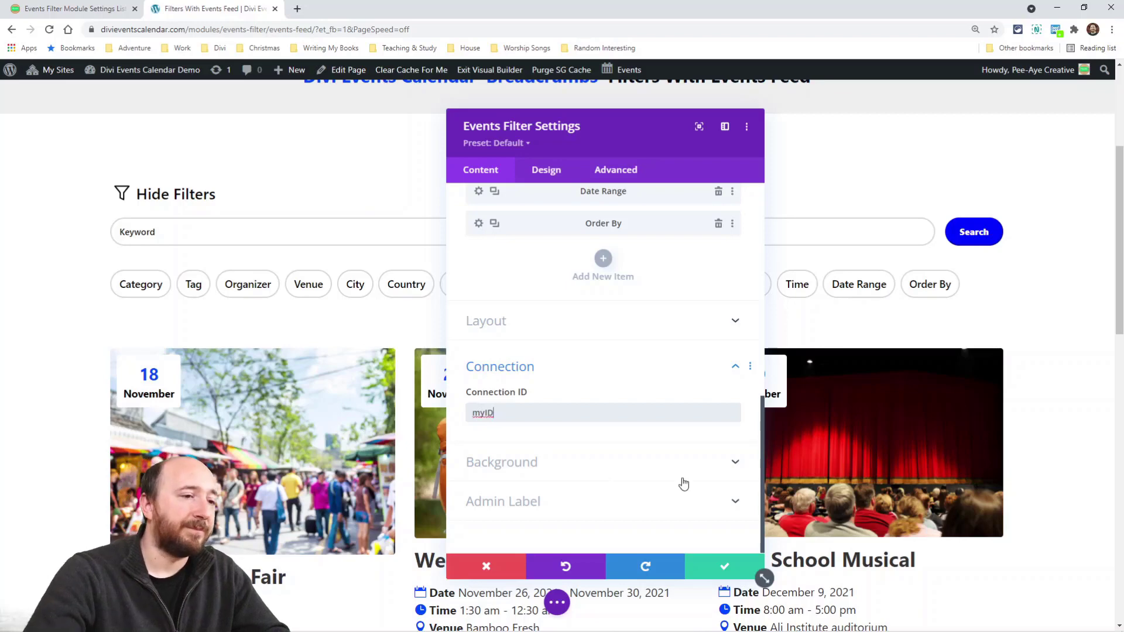
Save the Events Filter, then change the Events Feed's Connection ID to myID and close it
{"action": "left_click", "coordinate": [724, 566]}
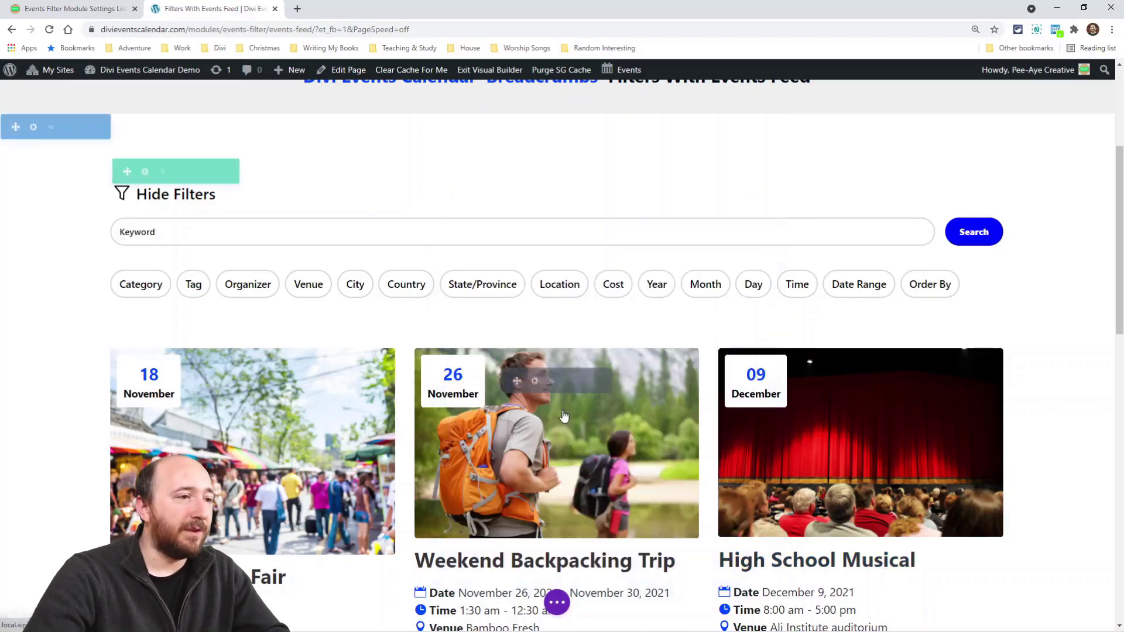
{"action": "left_click", "coordinate": [535, 381]}
{"action": "scroll", "coordinate": [568, 407], "scroll_direction": "down", "scroll_amount": 1}
{"action": "scroll", "coordinate": [568, 407], "scroll_direction": "down", "scroll_amount": 10}
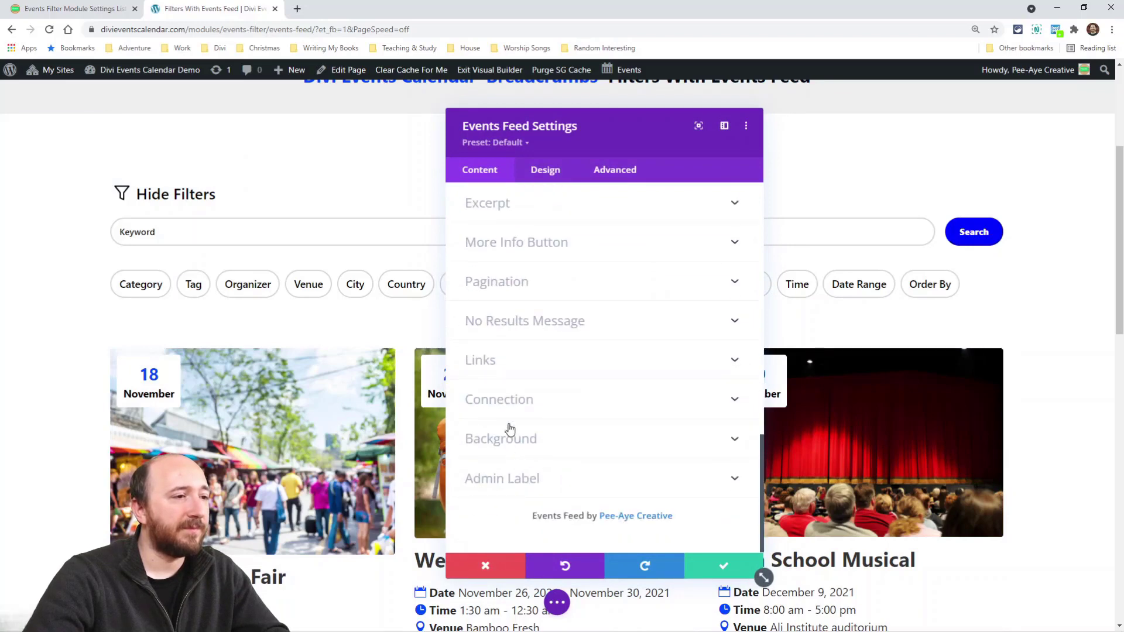
{"action": "left_click", "coordinate": [507, 404]}
{"action": "double_click", "coordinate": [507, 390]}
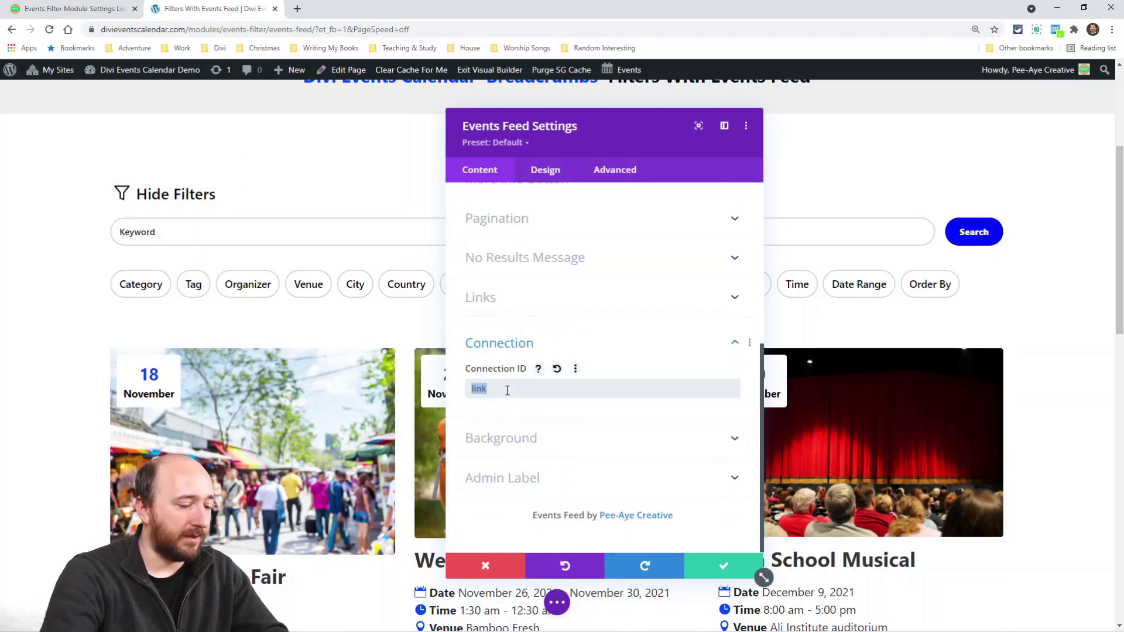
{"action": "type", "text": "myID"}
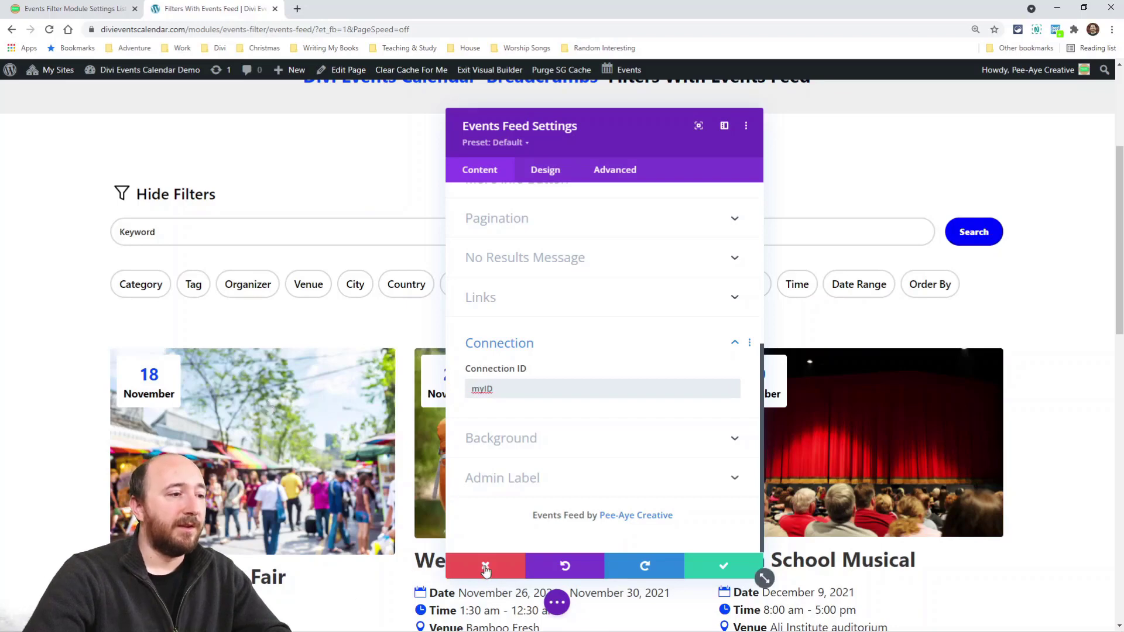
{"action": "left_click", "coordinate": [482, 567]}
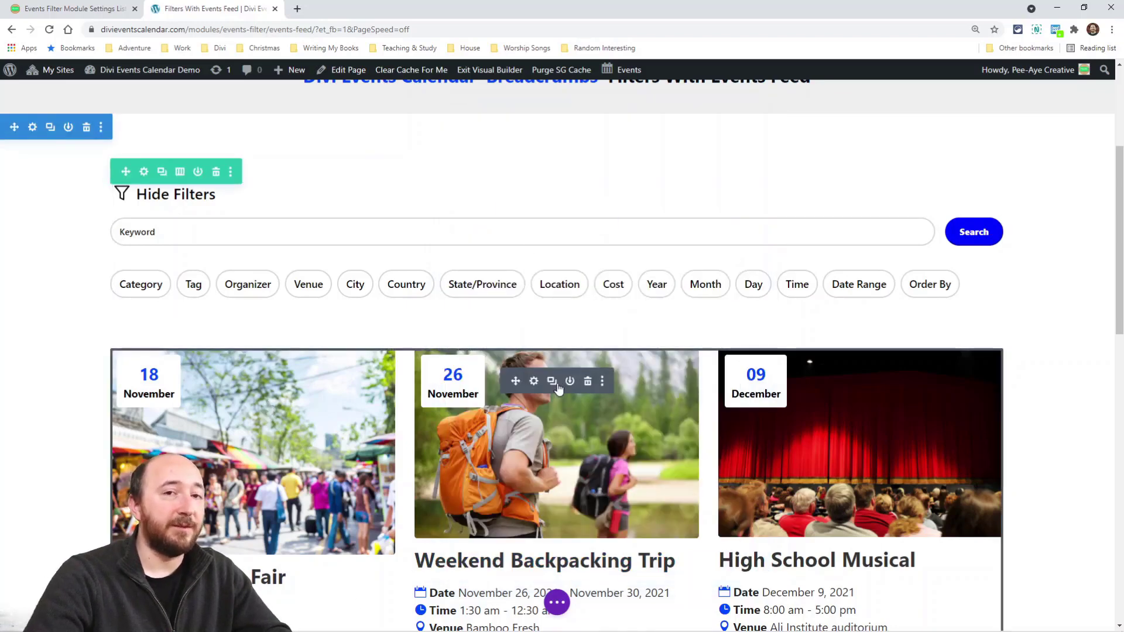
{"action": "scroll", "coordinate": [531, 381], "scroll_direction": "down", "scroll_amount": 4}
{"action": "scroll", "coordinate": [585, 269], "scroll_direction": "down", "scroll_amount": 10}
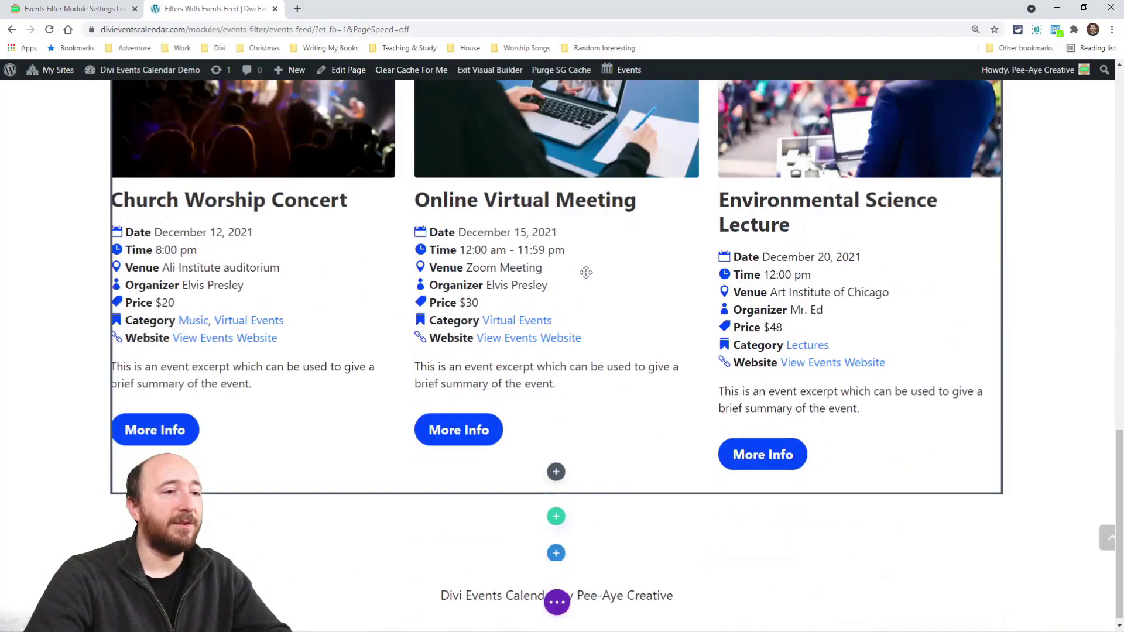
{"action": "scroll", "coordinate": [579, 419], "scroll_direction": "up", "scroll_amount": 12}
{"action": "mouse_move", "coordinate": [515, 304]}
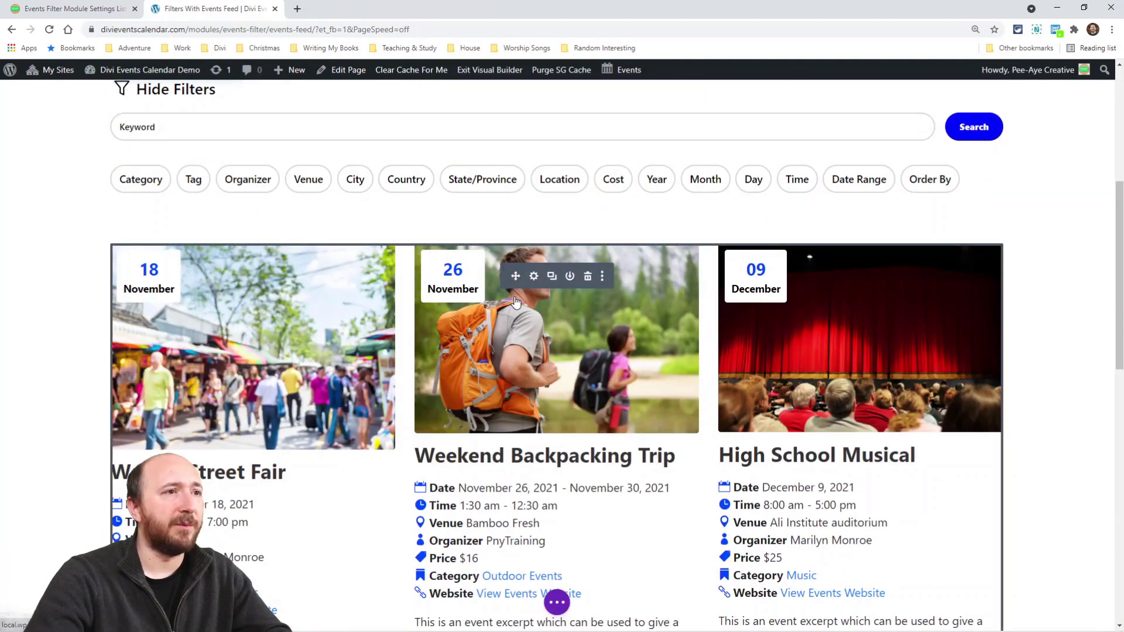
{"action": "scroll", "coordinate": [574, 301], "scroll_direction": "up", "scroll_amount": 2}
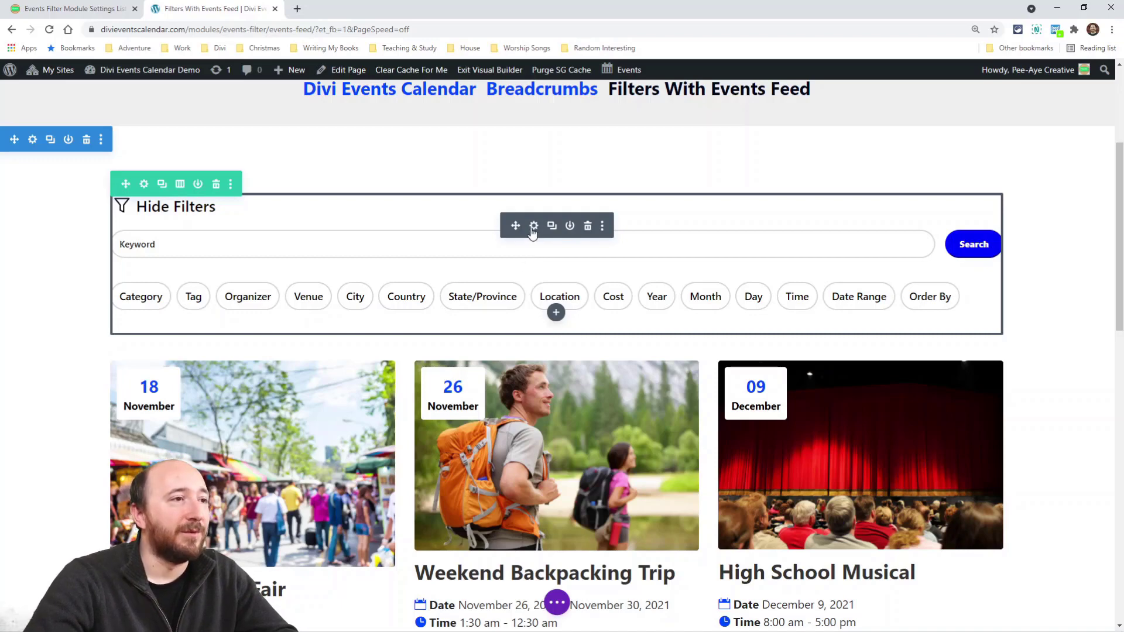
{"action": "left_click", "coordinate": [534, 227]}
{"action": "scroll", "coordinate": [605, 377], "scroll_direction": "down", "scroll_amount": 10}
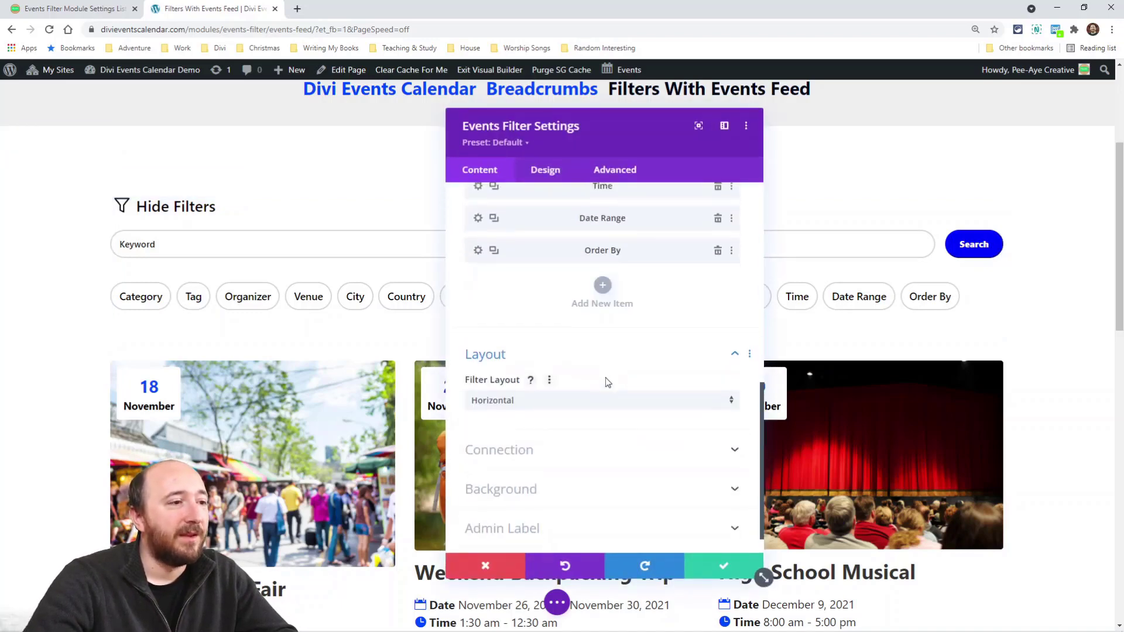
{"action": "scroll", "coordinate": [606, 386], "scroll_direction": "up", "scroll_amount": 10}
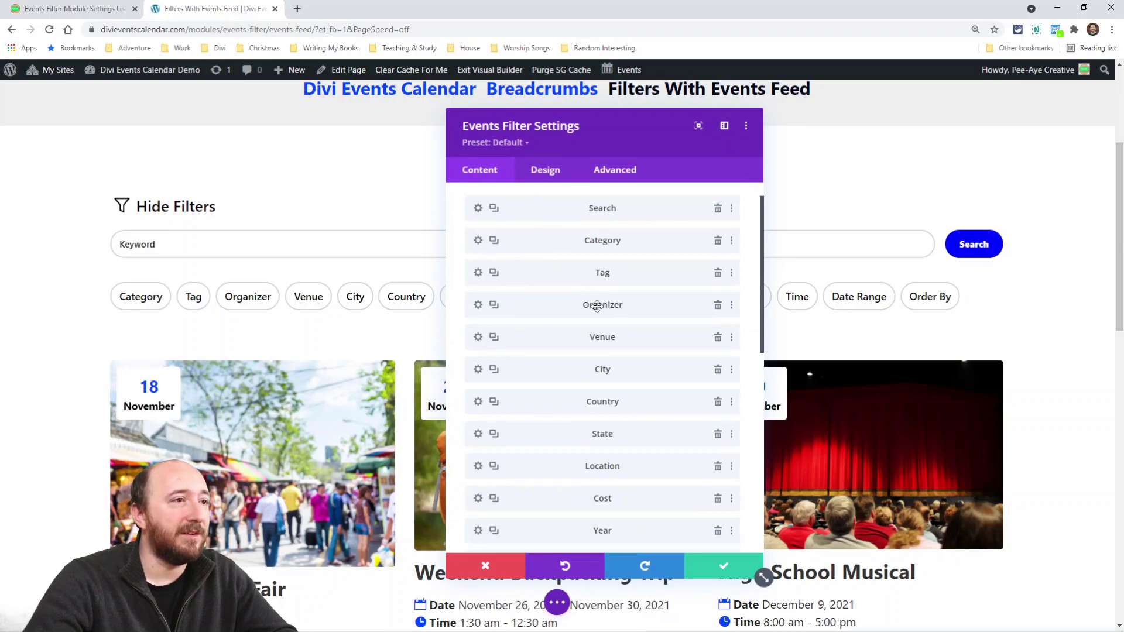
{"action": "scroll", "coordinate": [597, 304], "scroll_direction": "up", "scroll_amount": 1}
{"action": "left_click", "coordinate": [477, 274]}
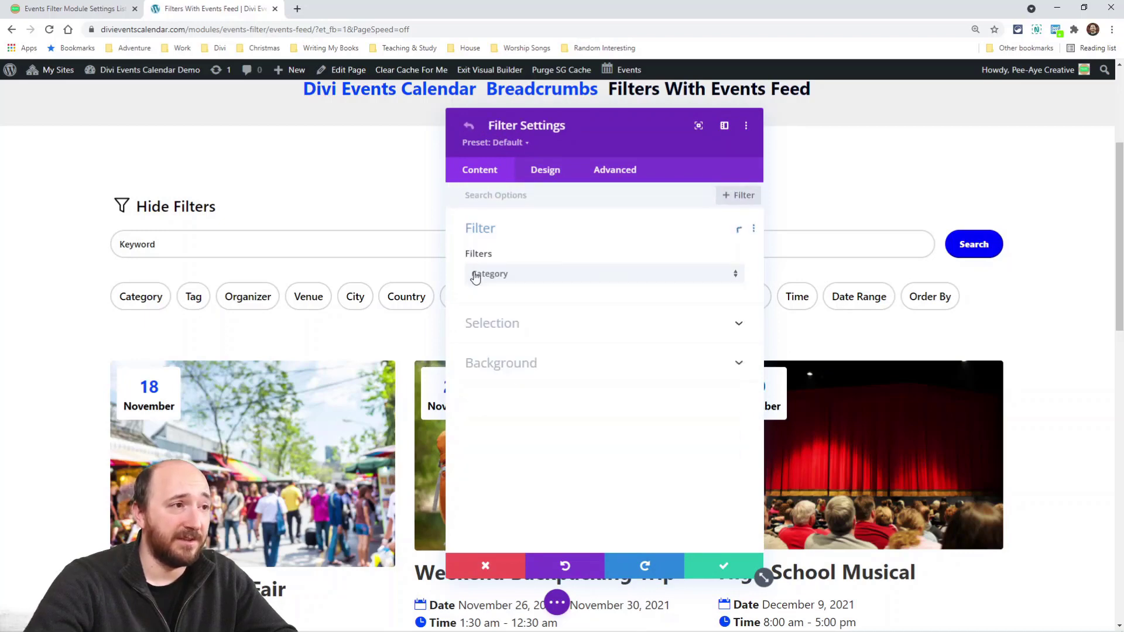
{"action": "left_click", "coordinate": [544, 173]}
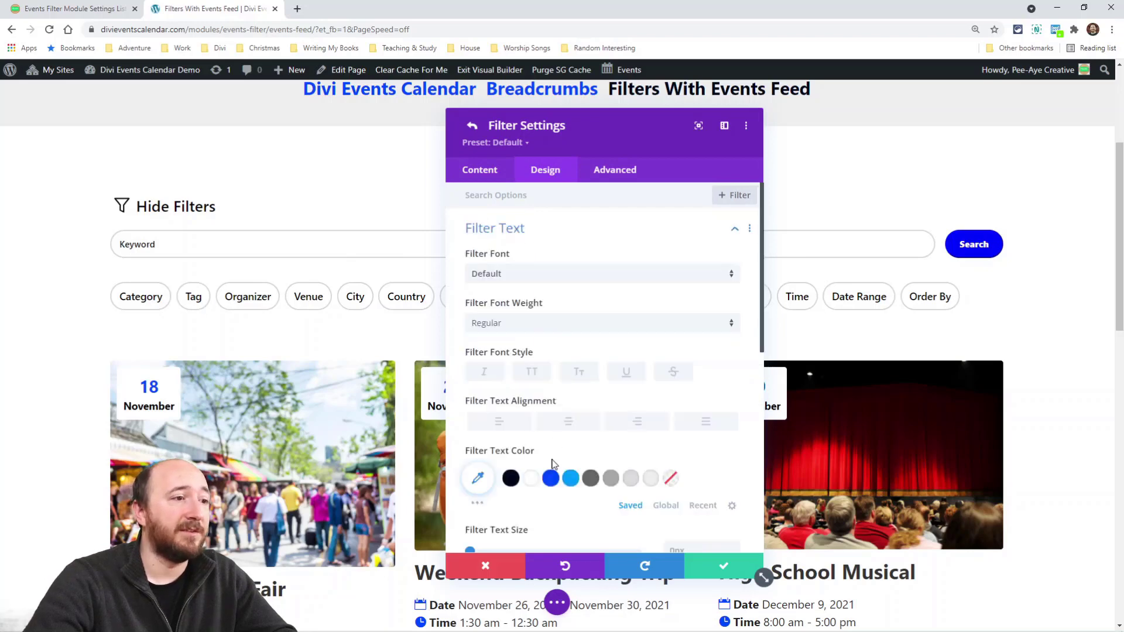
{"action": "left_click", "coordinate": [551, 477]}
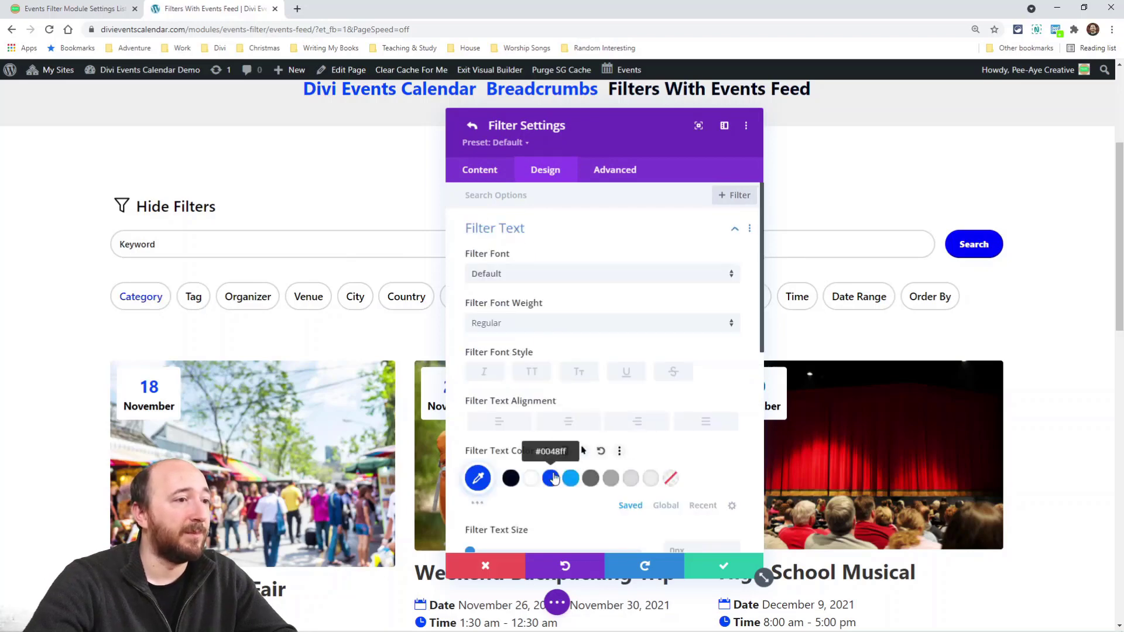
{"action": "left_click", "coordinate": [525, 371]}
{"action": "left_click", "coordinate": [511, 325]}
{"action": "left_click", "coordinate": [514, 421]}
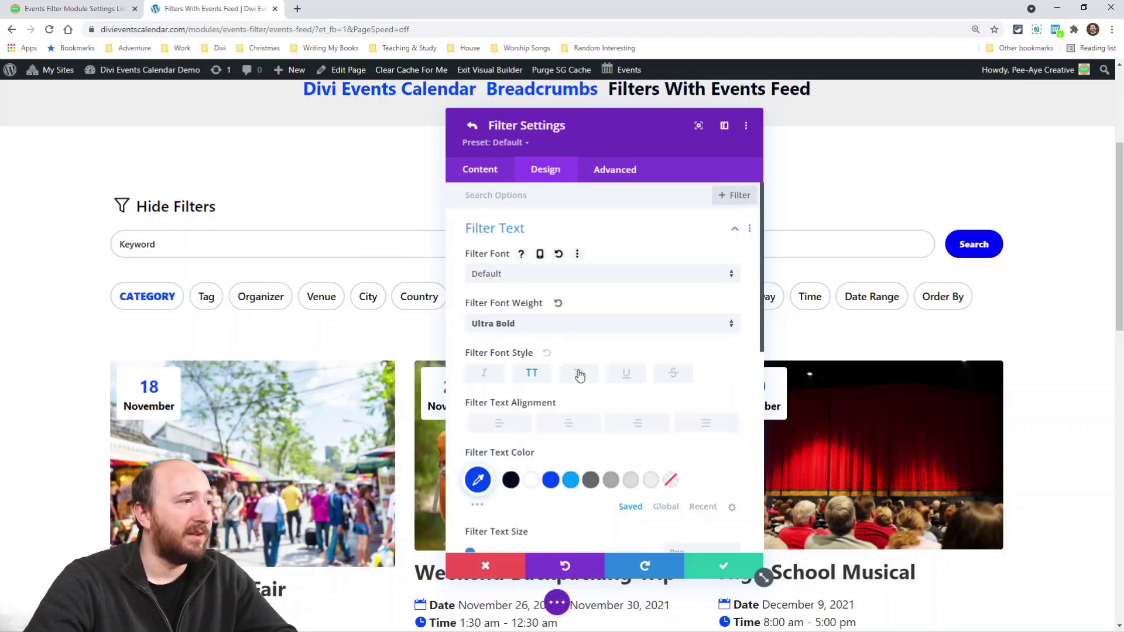
{"action": "scroll", "coordinate": [584, 373], "scroll_direction": "down", "scroll_amount": 5}
{"action": "scroll", "coordinate": [685, 345], "scroll_direction": "down", "scroll_amount": 2}
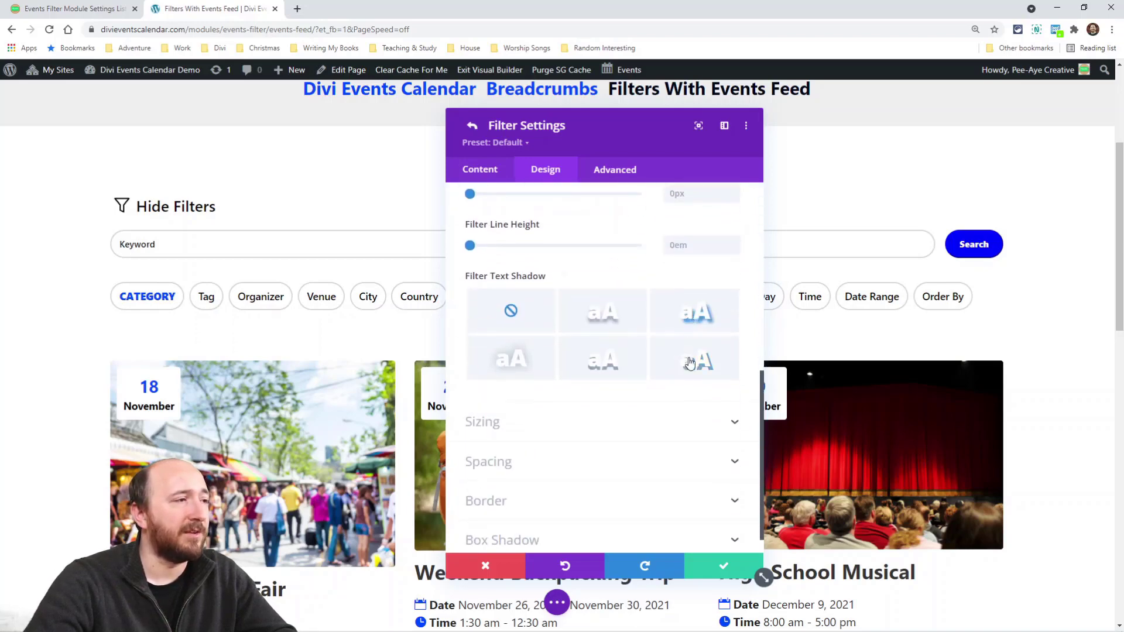
{"action": "left_click", "coordinate": [695, 311]}
{"action": "scroll", "coordinate": [679, 410], "scroll_direction": "up", "scroll_amount": 2}
{"action": "scroll", "coordinate": [691, 397], "scroll_direction": "down", "scroll_amount": 6}
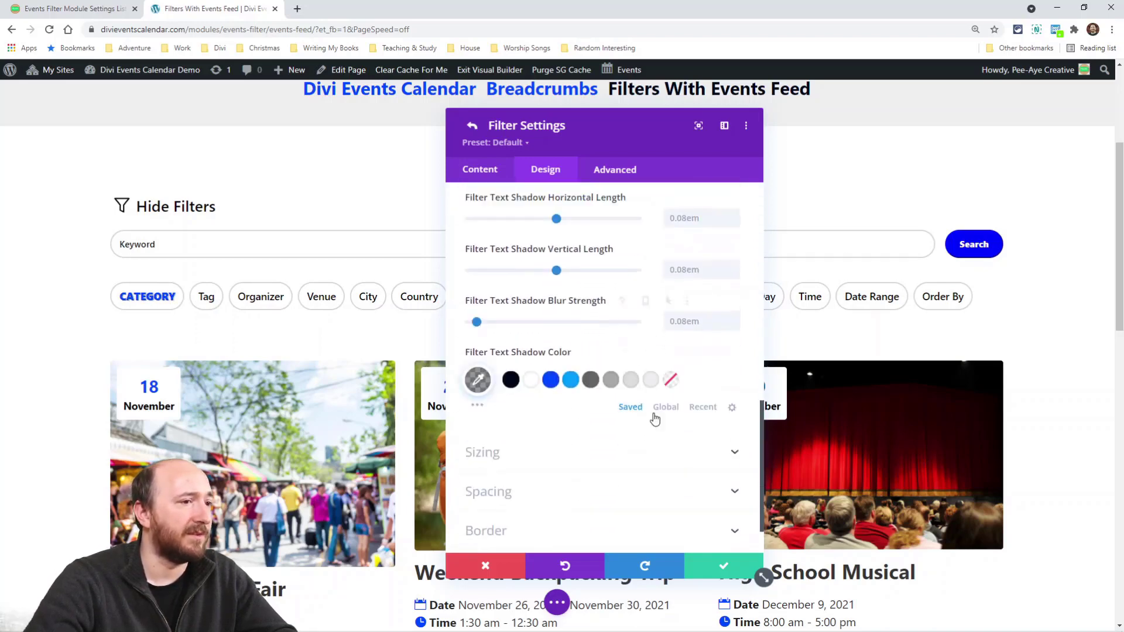
{"action": "left_click", "coordinate": [521, 435]}
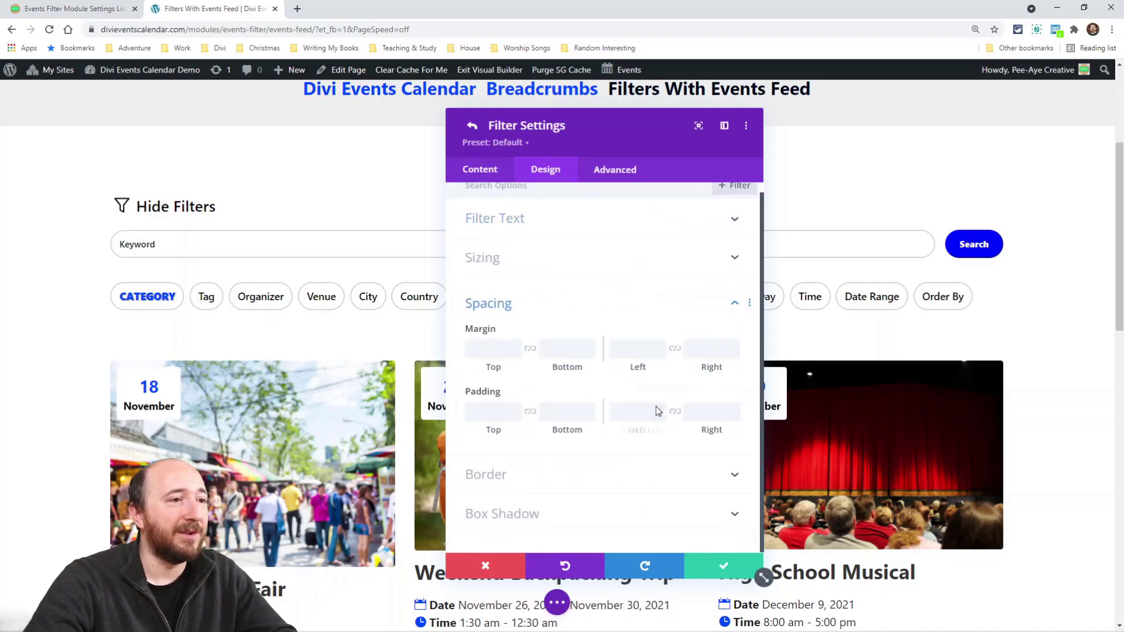
{"action": "left_click", "coordinate": [643, 413]}
{"action": "type", "text": "40"}
{"action": "left_click", "coordinate": [521, 473]}
{"action": "scroll", "coordinate": [611, 405], "scroll_direction": "down", "scroll_amount": 4}
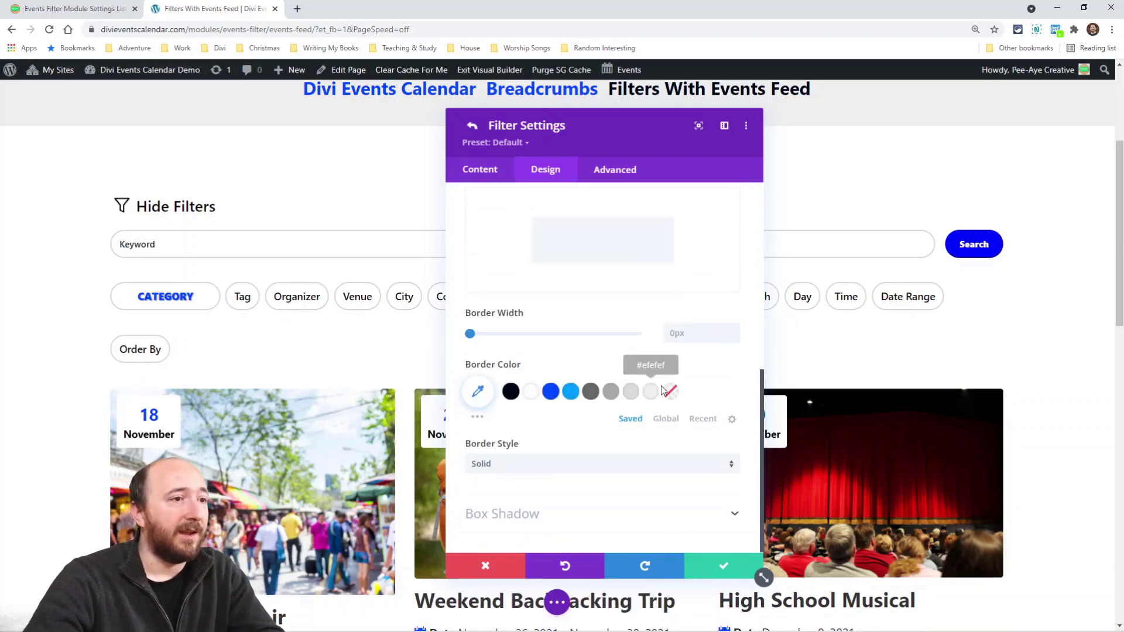
{"action": "left_click", "coordinate": [733, 330]}
{"action": "left_click", "coordinate": [551, 392]}
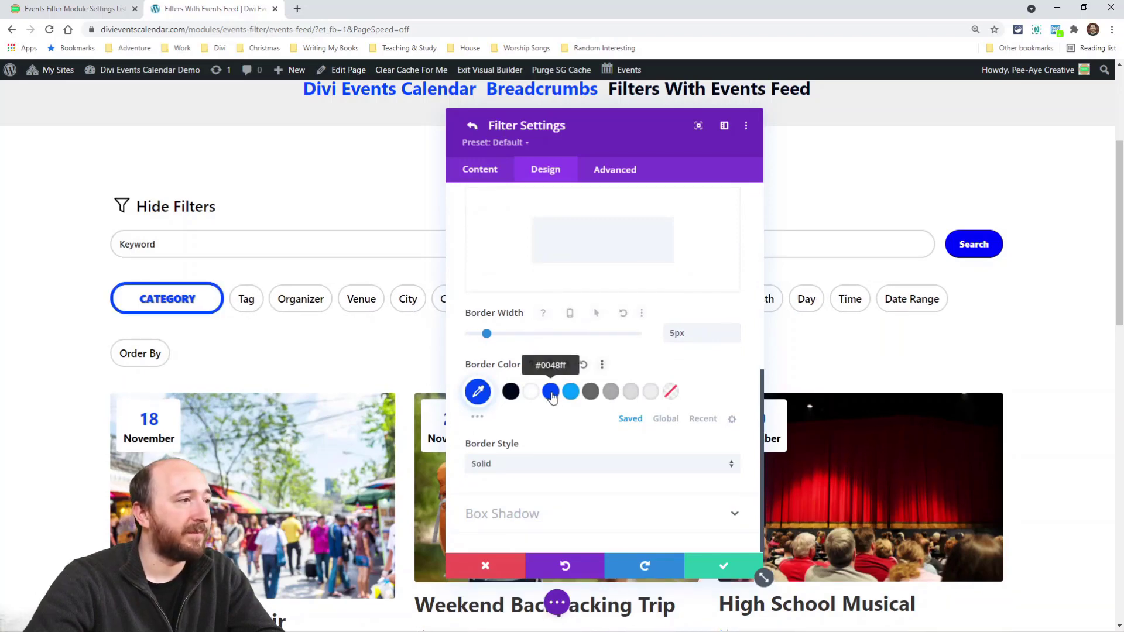
{"action": "left_click", "coordinate": [556, 518]}
{"action": "left_click", "coordinate": [561, 436]}
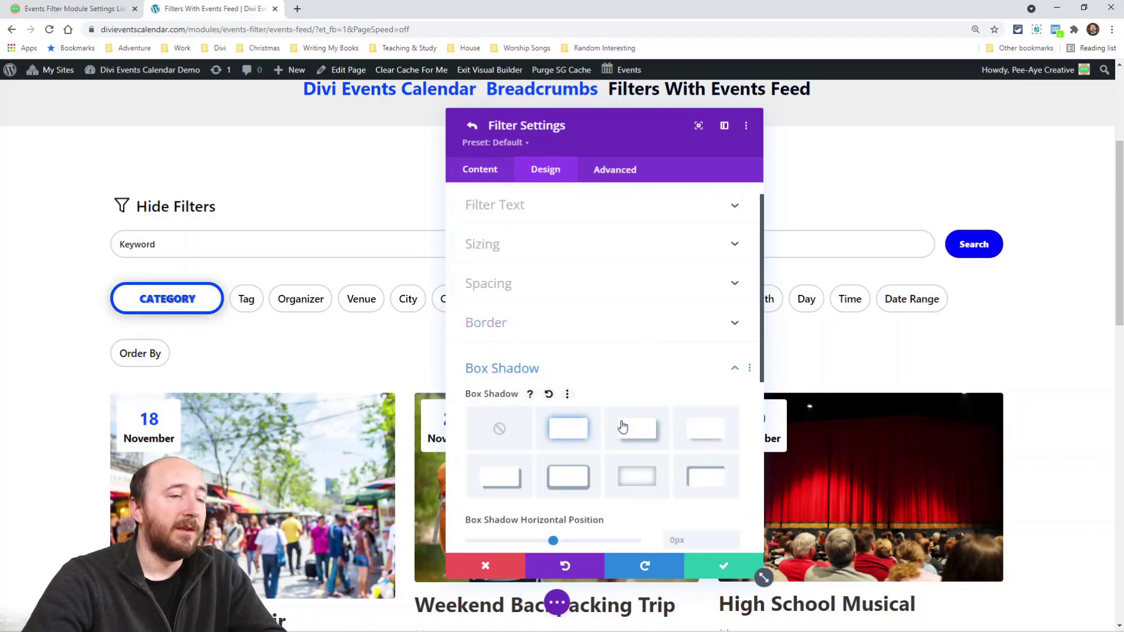
{"action": "left_click_drag", "start_coordinate": [602, 137], "coordinate": [880, 426]}
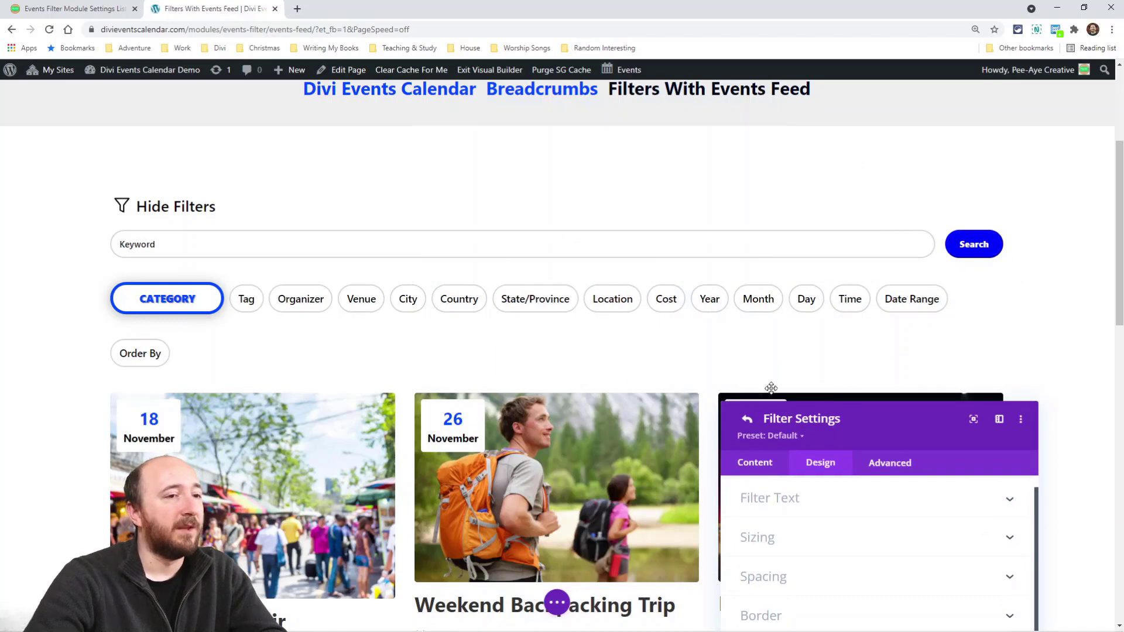
{"action": "left_click_drag", "start_coordinate": [911, 436], "coordinate": [604, 170]}
{"action": "left_click", "coordinate": [451, 594]}
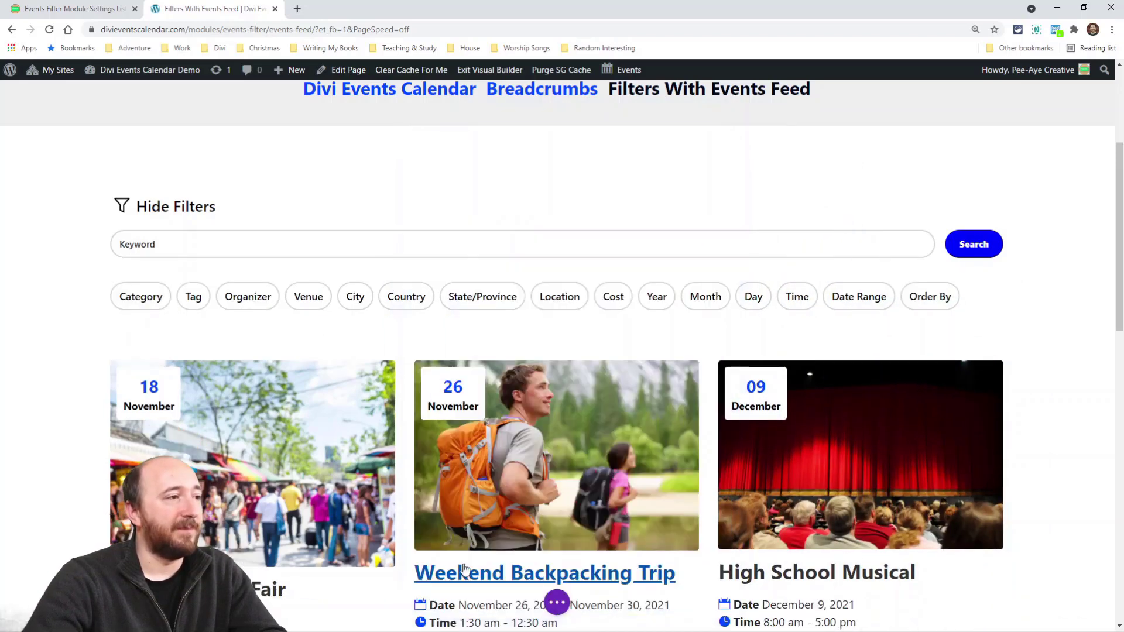
{"action": "mouse_move", "coordinate": [527, 251]}
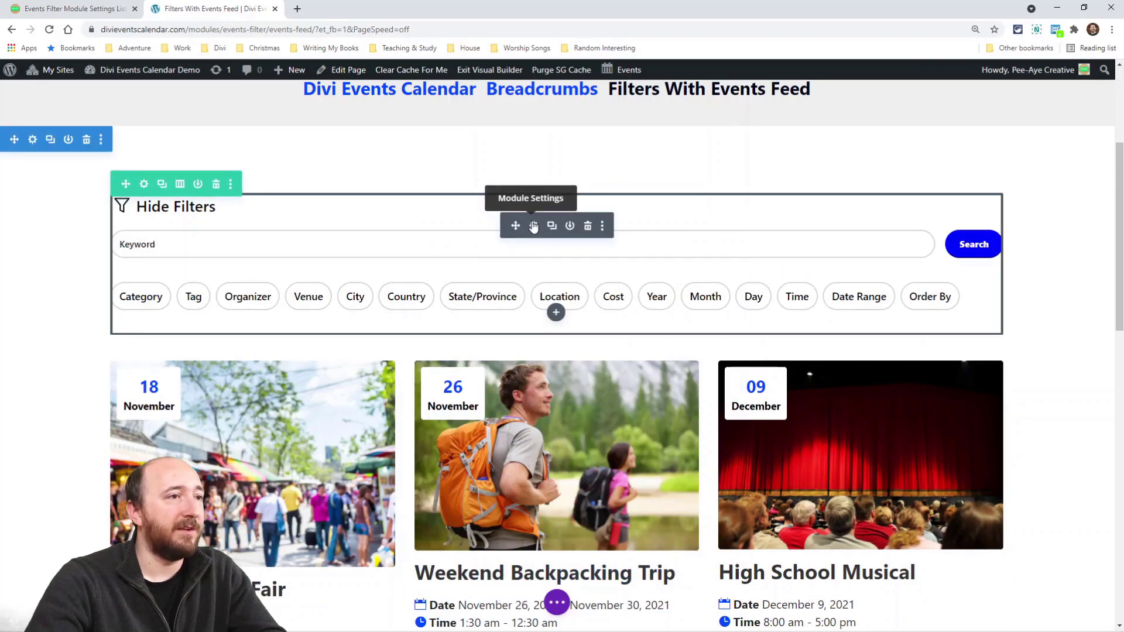
In Design > Filters, try a blue background, reset it, and set 40px left/right padding
{"action": "left_click", "coordinate": [533, 227]}
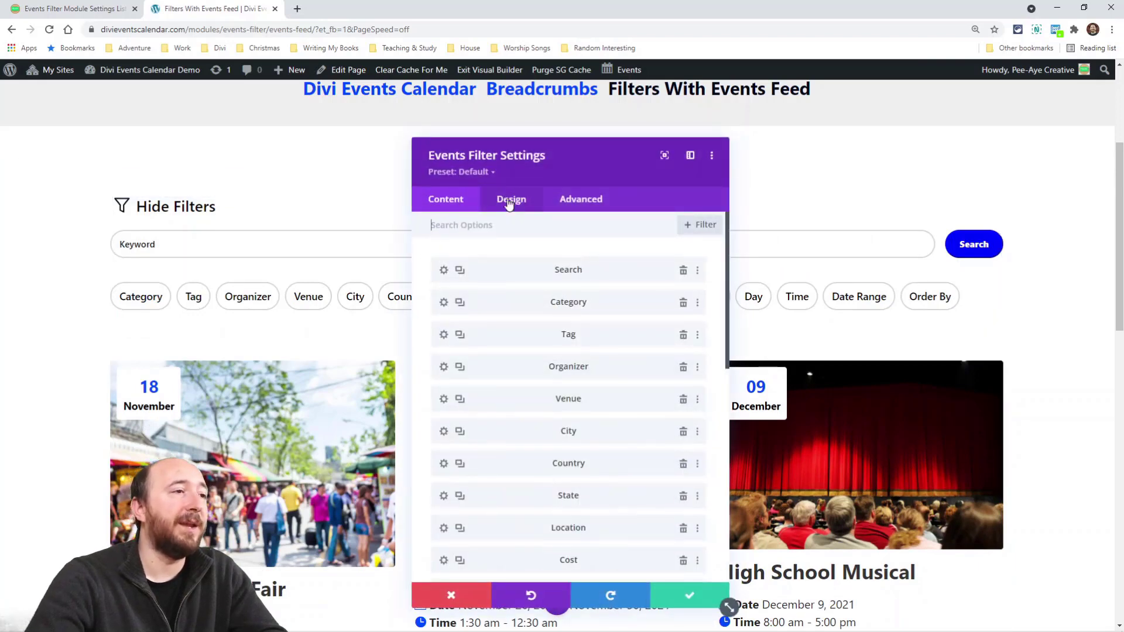
{"action": "left_click", "coordinate": [508, 202]}
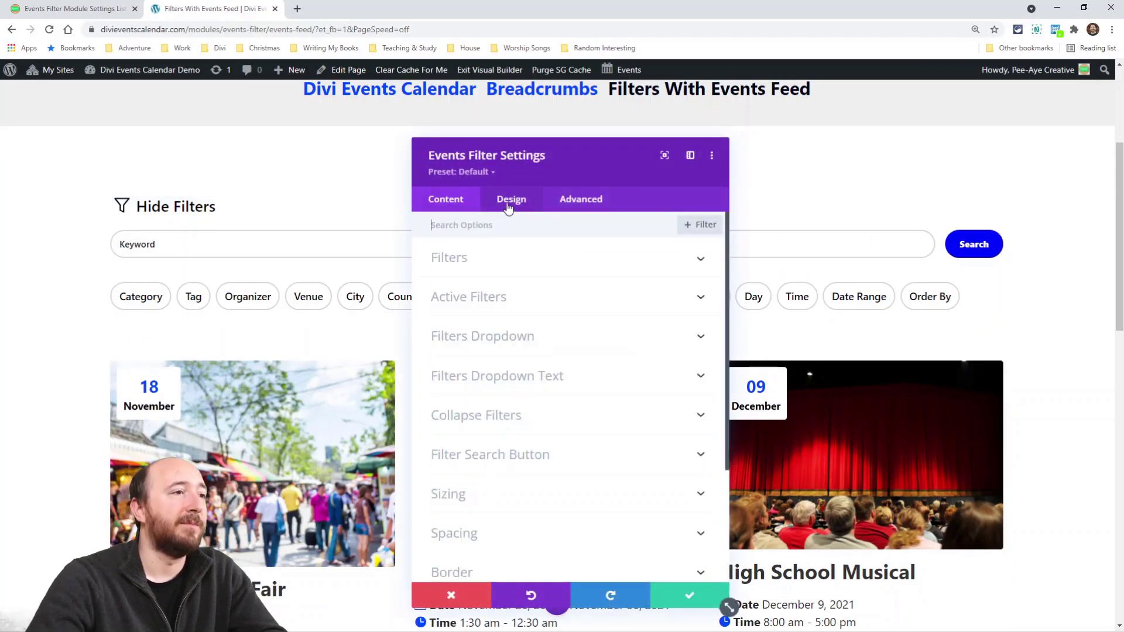
{"action": "left_click", "coordinate": [484, 266]}
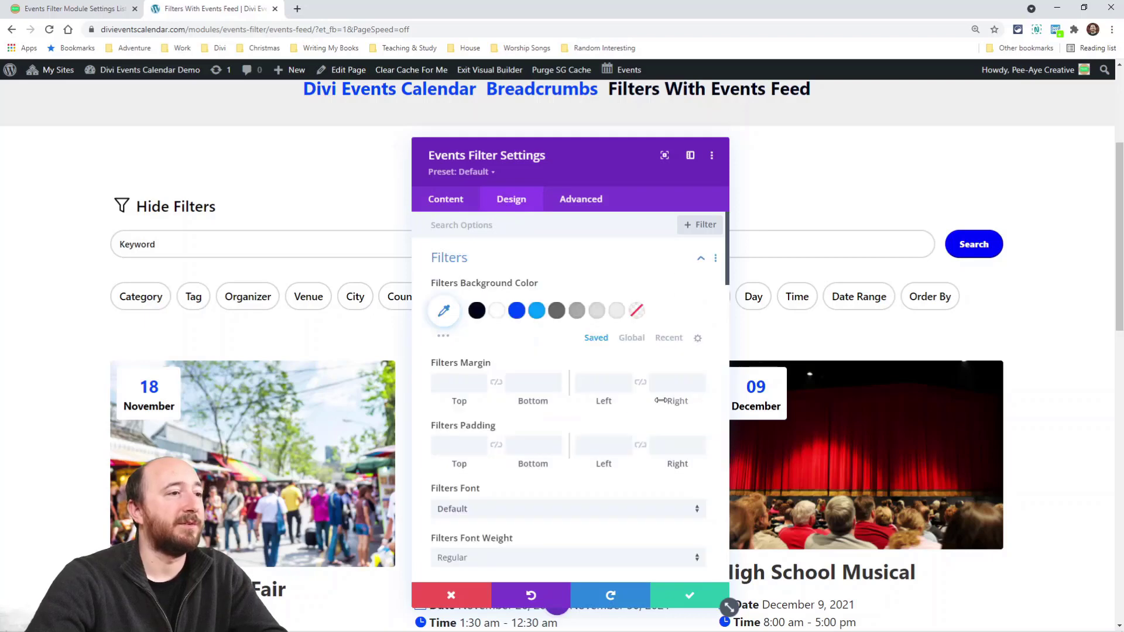
{"action": "left_click", "coordinate": [516, 310]}
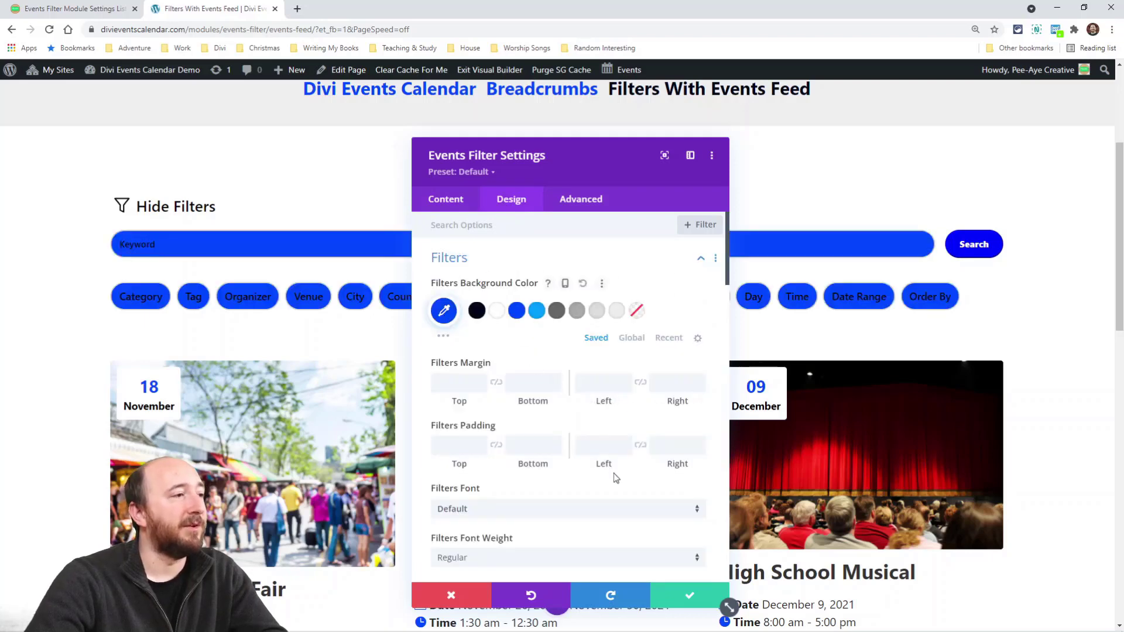
{"action": "left_click", "coordinate": [586, 284]}
{"action": "left_click", "coordinate": [592, 445]}
{"action": "type", "text": "40"}
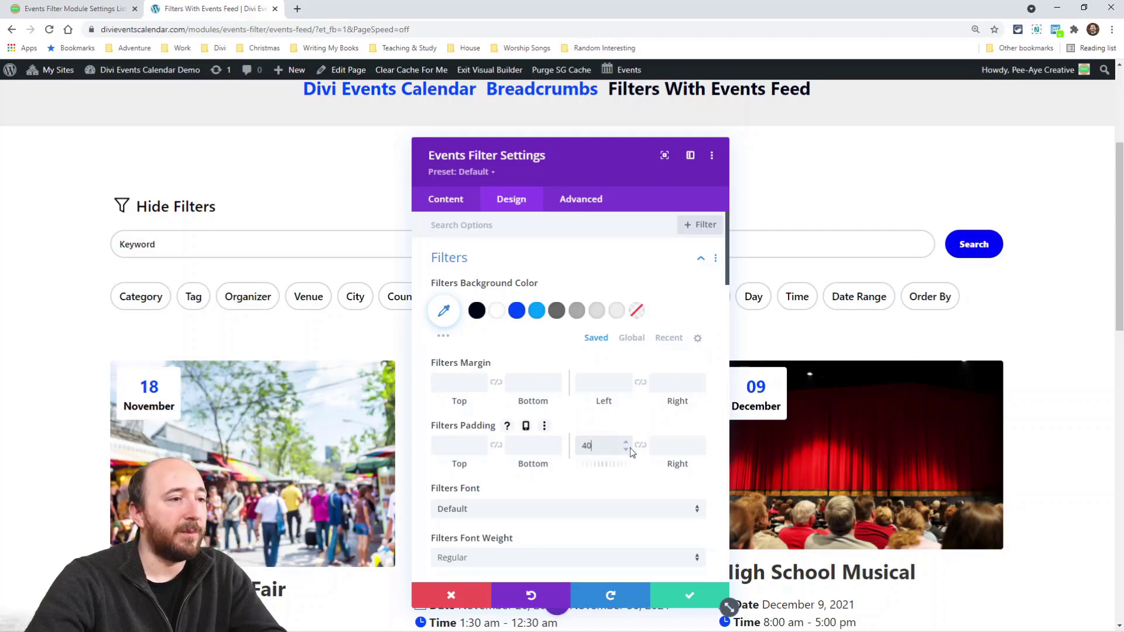
{"action": "left_click", "coordinate": [640, 445]}
Make the filter text #009dfe blue and Ultra Bold
{"action": "scroll", "coordinate": [602, 368], "scroll_direction": "down", "scroll_amount": 5}
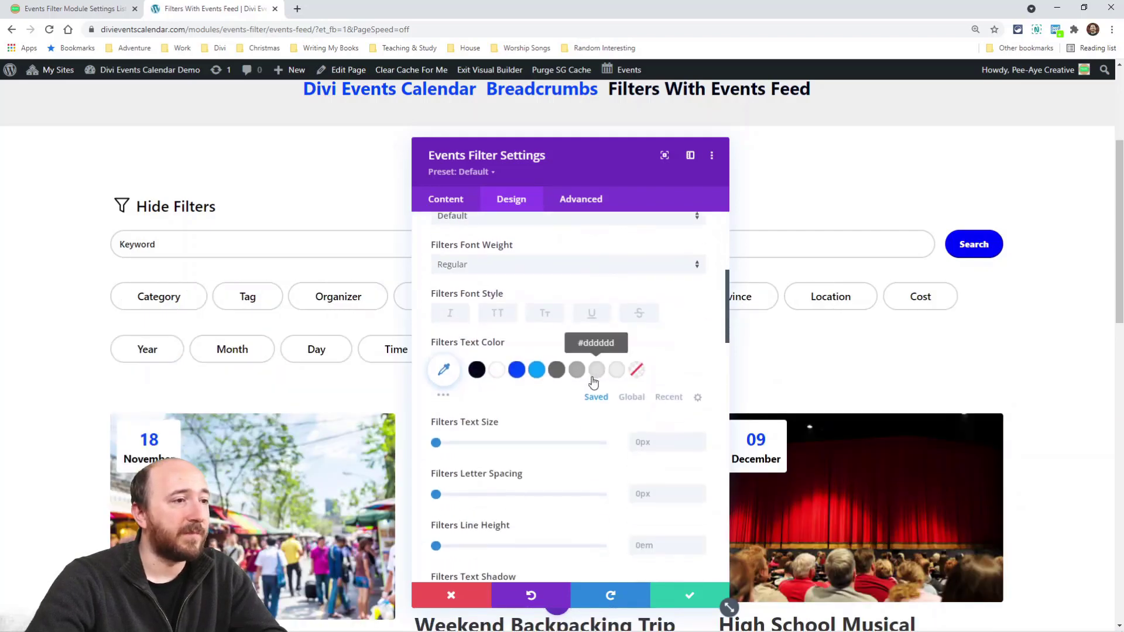
{"action": "scroll", "coordinate": [562, 382], "scroll_direction": "down", "scroll_amount": 3}
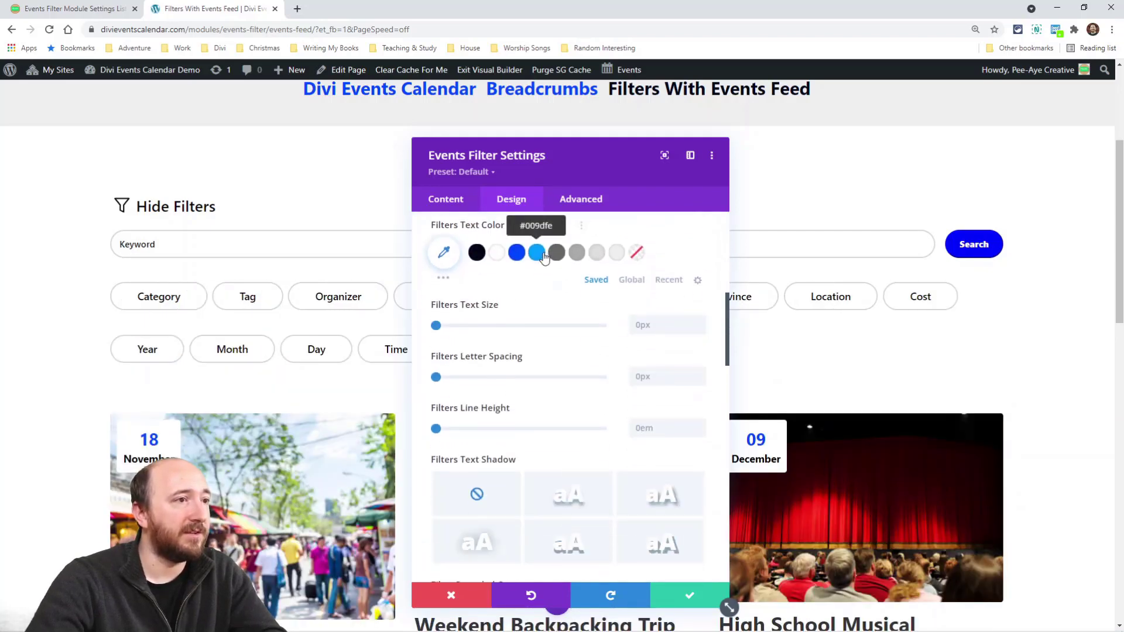
{"action": "left_click", "coordinate": [536, 252]}
{"action": "scroll", "coordinate": [489, 381], "scroll_direction": "up", "scroll_amount": 5}
{"action": "left_click", "coordinate": [490, 384]}
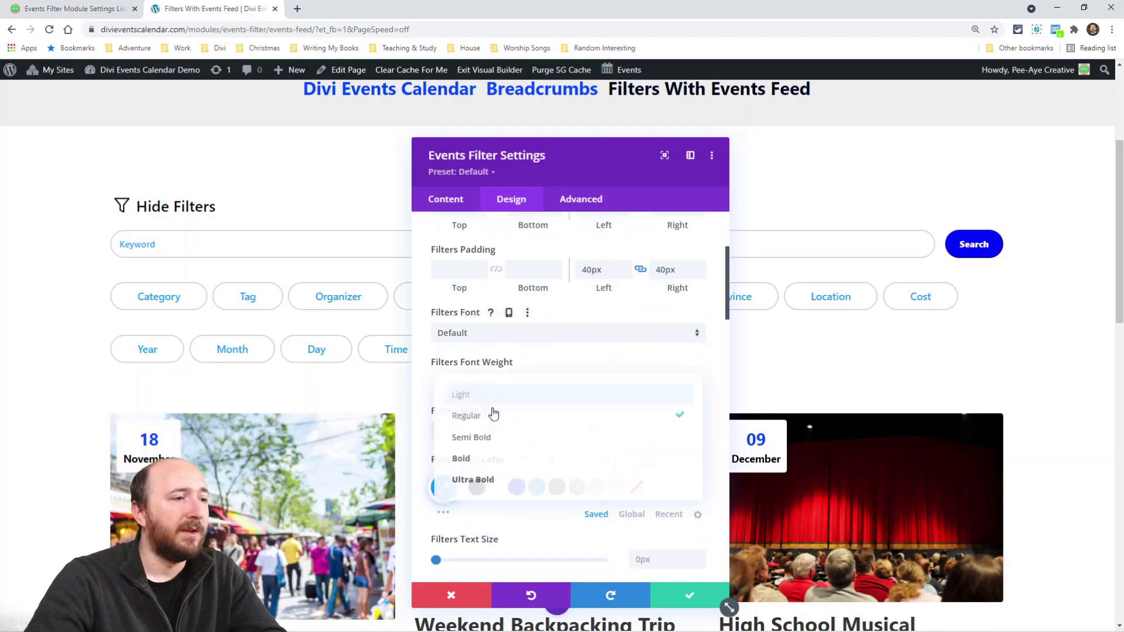
{"action": "left_click", "coordinate": [495, 479]}
Set the filter buttons' rounded corners to 0px, then collapse the Filters group
{"action": "scroll", "coordinate": [626, 429], "scroll_direction": "down", "scroll_amount": 10}
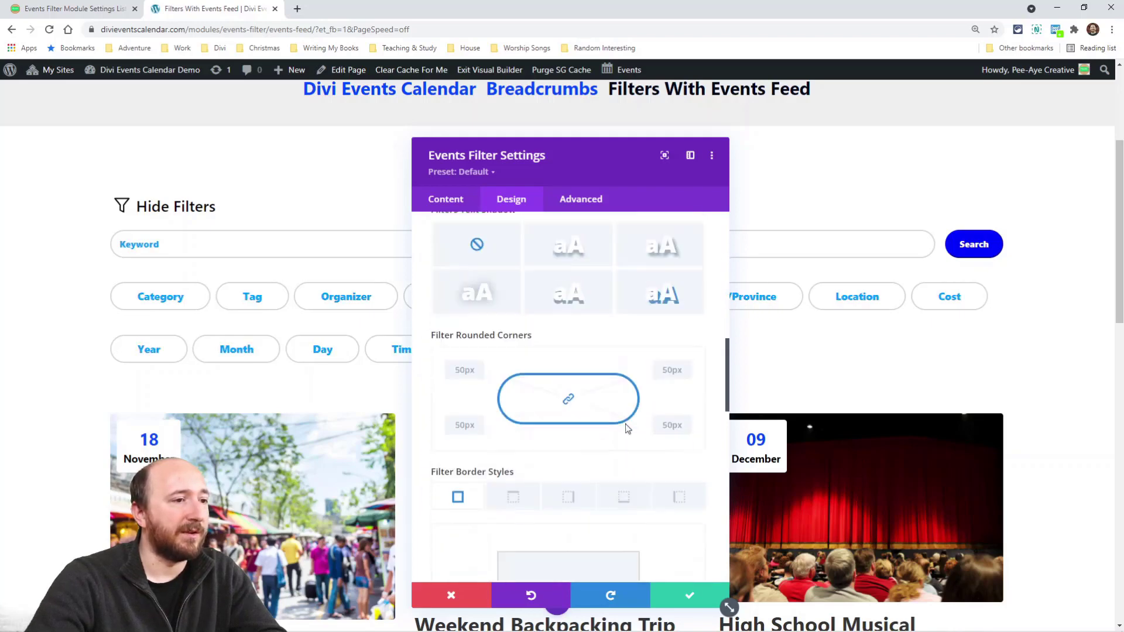
{"action": "left_click", "coordinate": [456, 328]}
{"action": "type", "text": "10"}
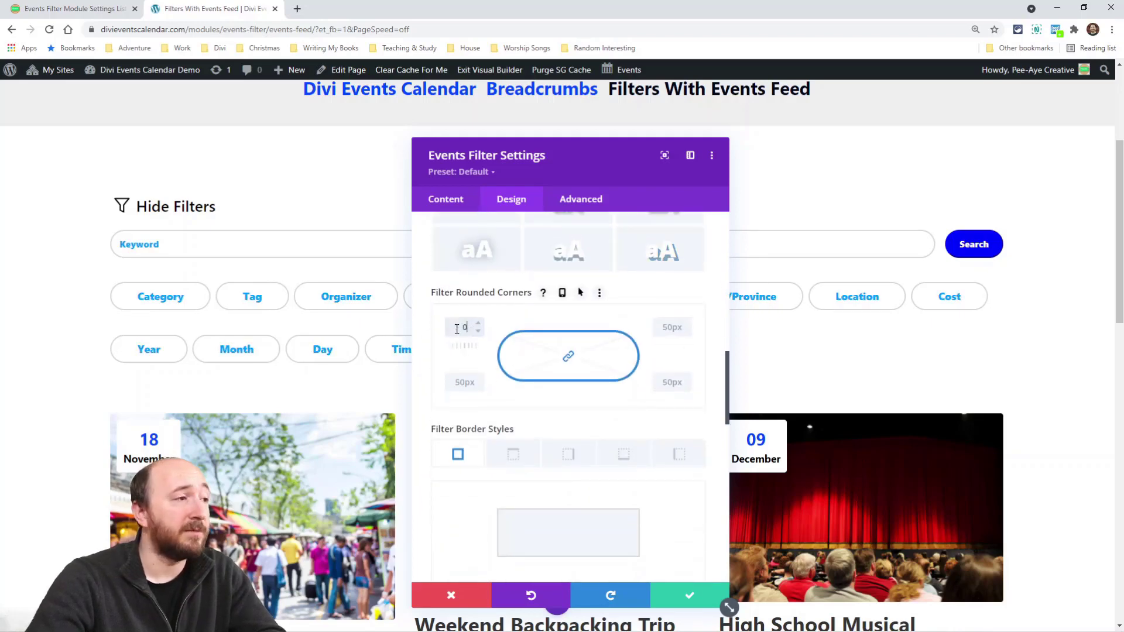
{"action": "left_click_drag", "start_coordinate": [567, 166], "coordinate": [753, 134]}
{"action": "scroll", "coordinate": [745, 284], "scroll_direction": "up", "scroll_amount": 10}
{"action": "left_click", "coordinate": [655, 229]}
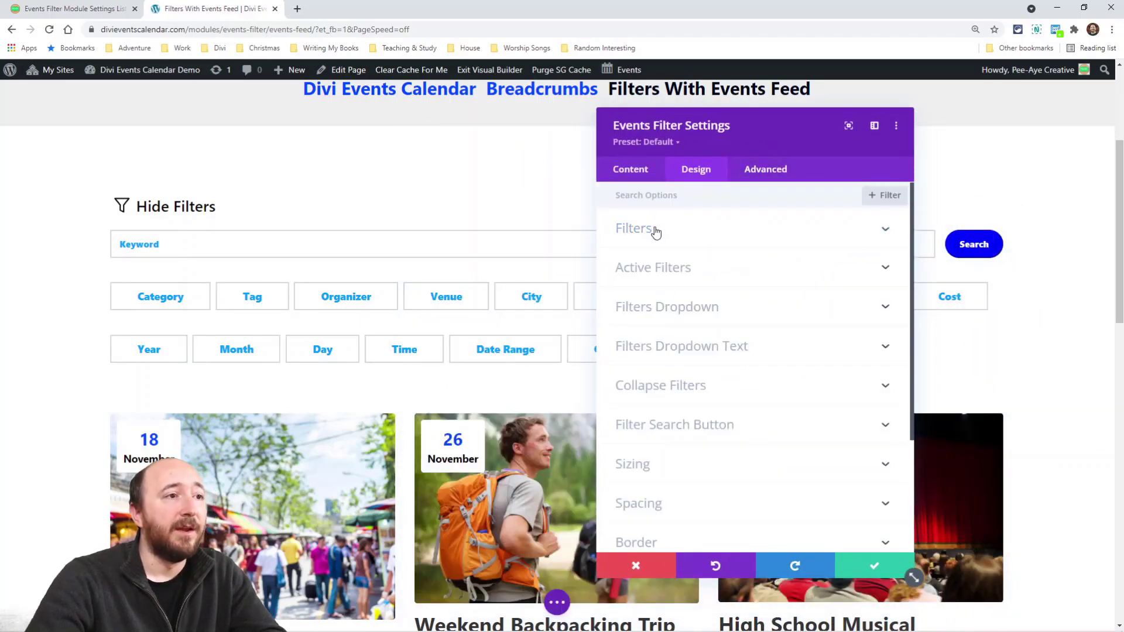
Glance at Active Filters styling, then open Filters Dropdown styling and preview the Tag list
{"action": "left_click", "coordinate": [682, 280]}
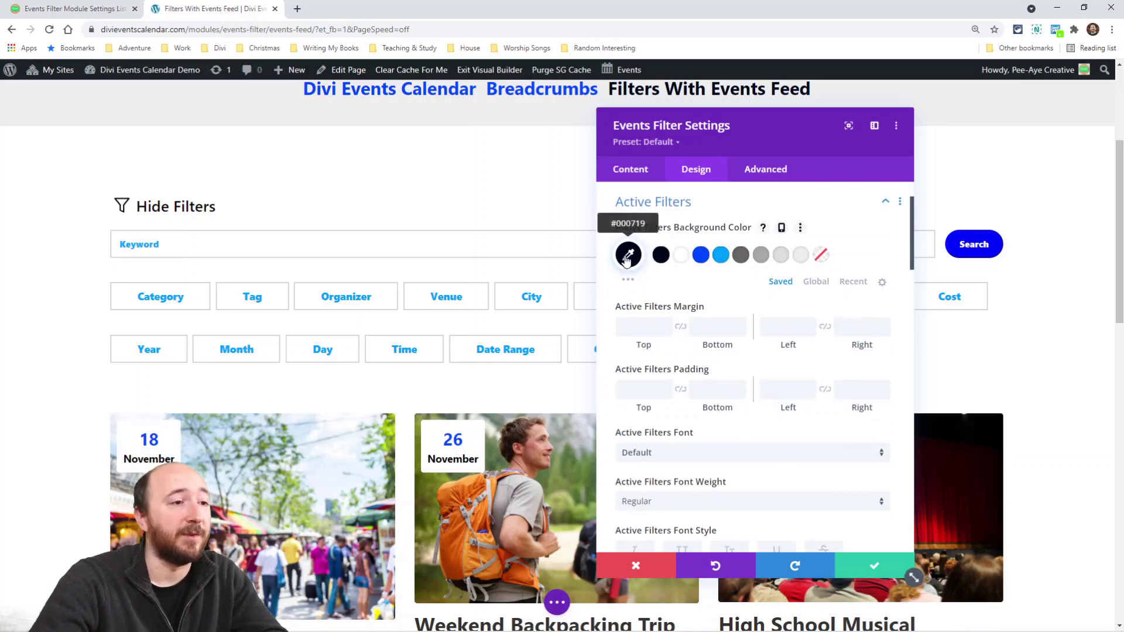
{"action": "scroll", "coordinate": [743, 480], "scroll_direction": "down", "scroll_amount": 10}
{"action": "scroll", "coordinate": [642, 300], "scroll_direction": "up", "scroll_amount": 12}
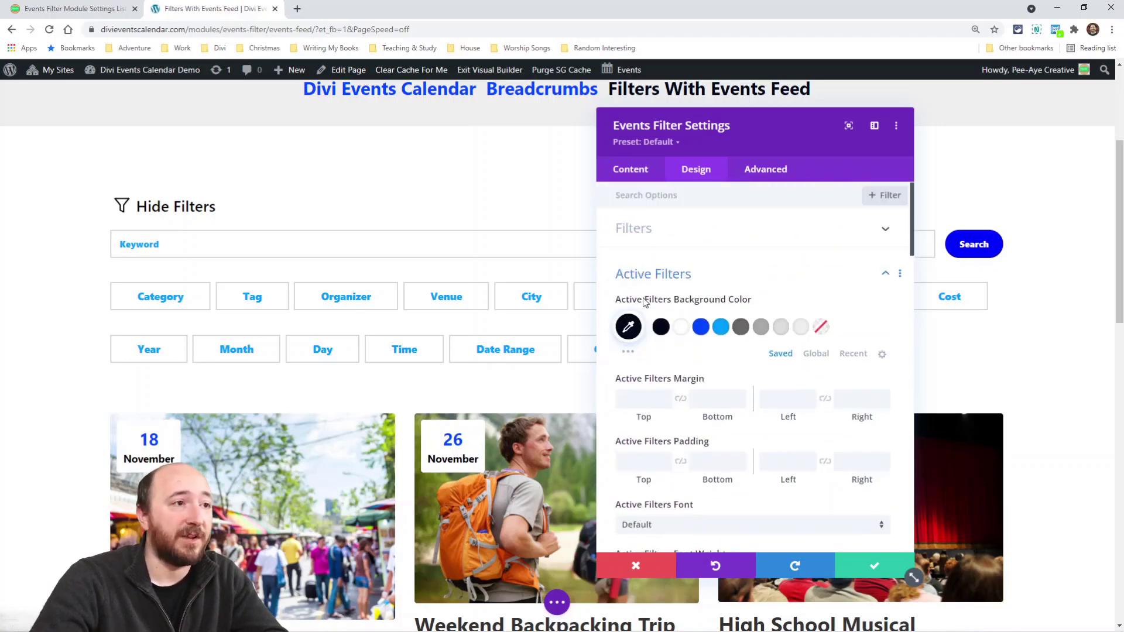
{"action": "left_click", "coordinate": [637, 273]}
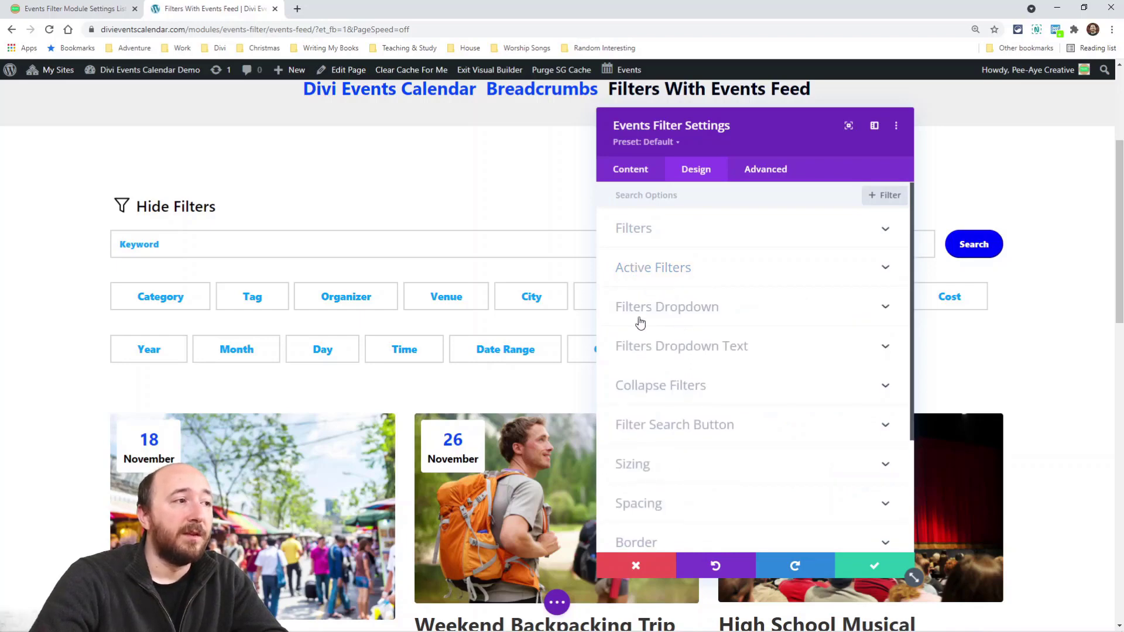
{"action": "left_click", "coordinate": [672, 308]}
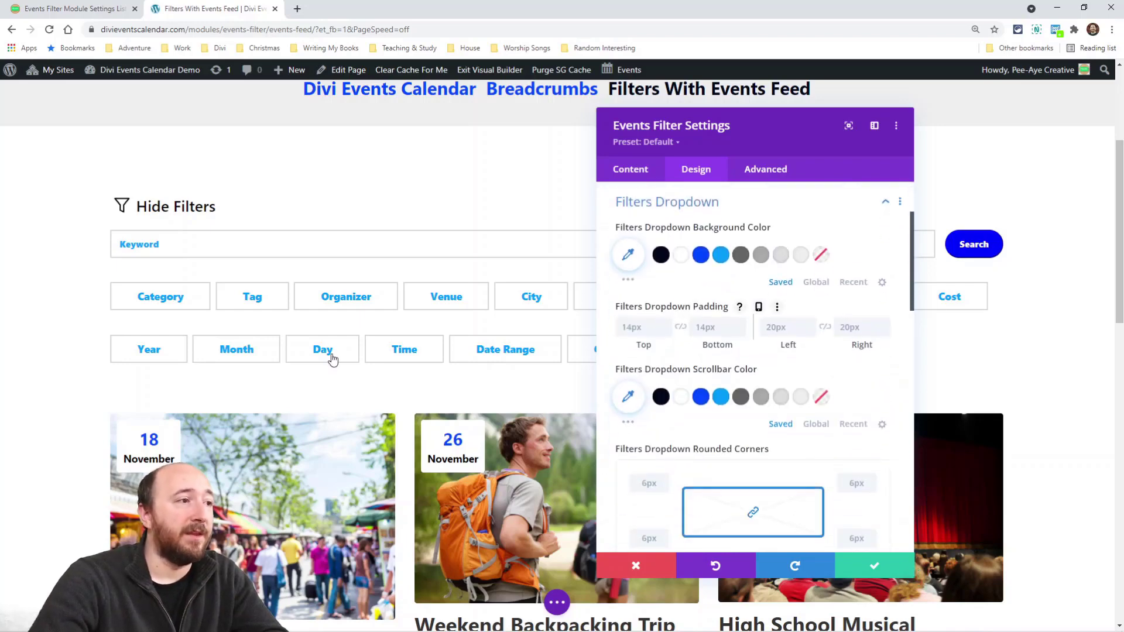
{"action": "left_click", "coordinate": [259, 311]}
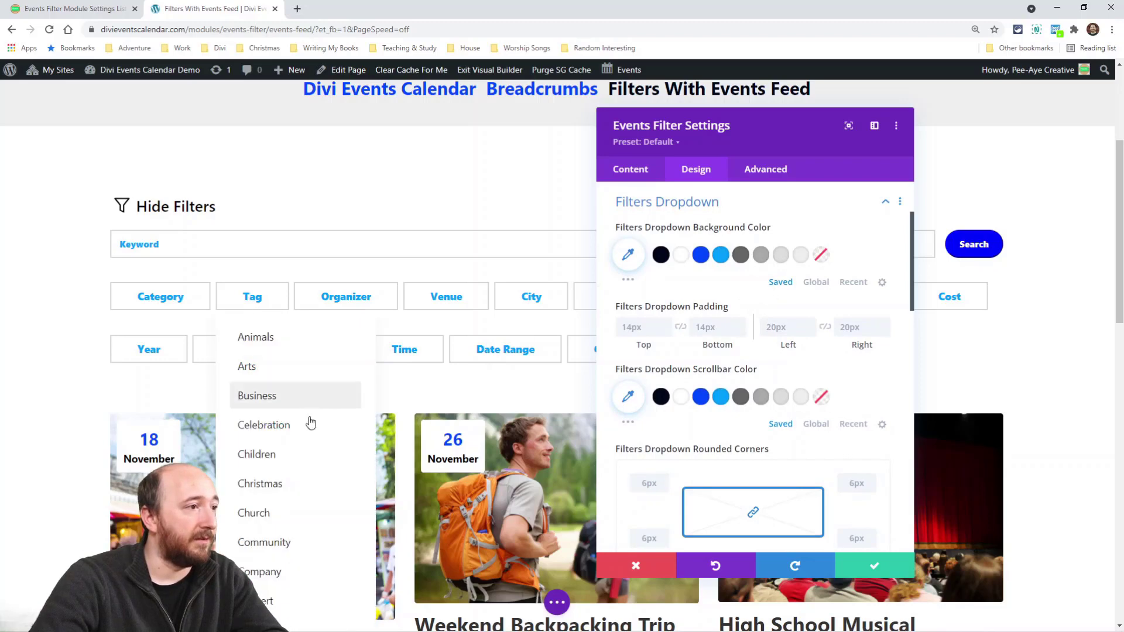
Give the dropdown lists a blue background and 5px black border, previewing the Tag list
{"action": "left_click", "coordinate": [701, 255]}
{"action": "scroll", "coordinate": [756, 354], "scroll_direction": "down", "scroll_amount": 4}
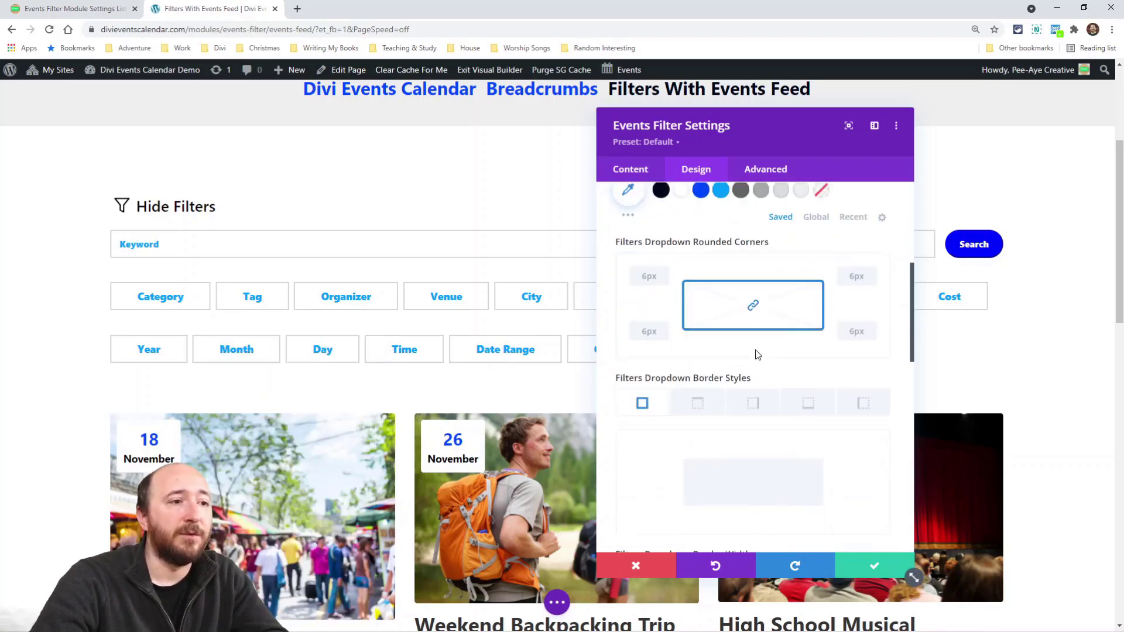
{"action": "scroll", "coordinate": [732, 305], "scroll_direction": "down", "scroll_amount": 4}
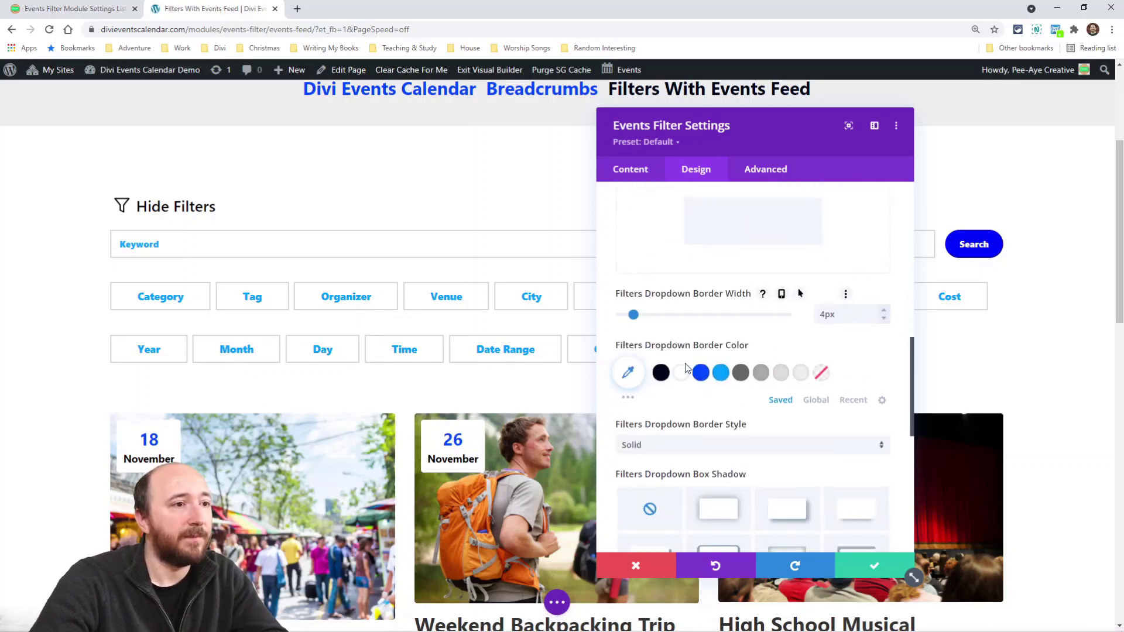
{"action": "left_click", "coordinate": [661, 371]}
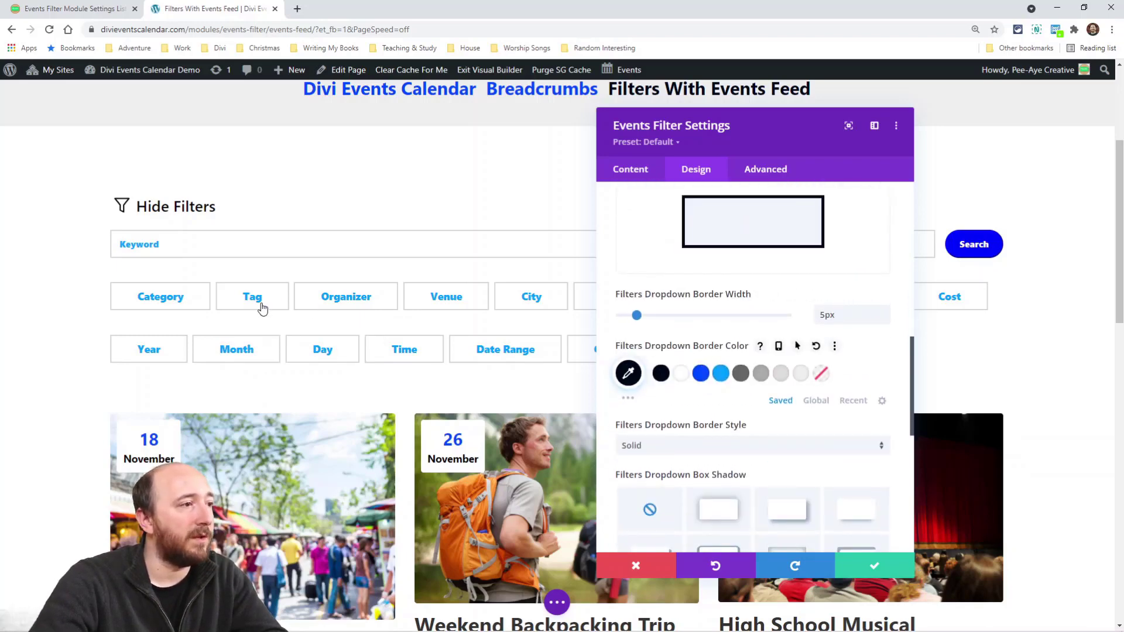
{"action": "left_click", "coordinate": [261, 309]}
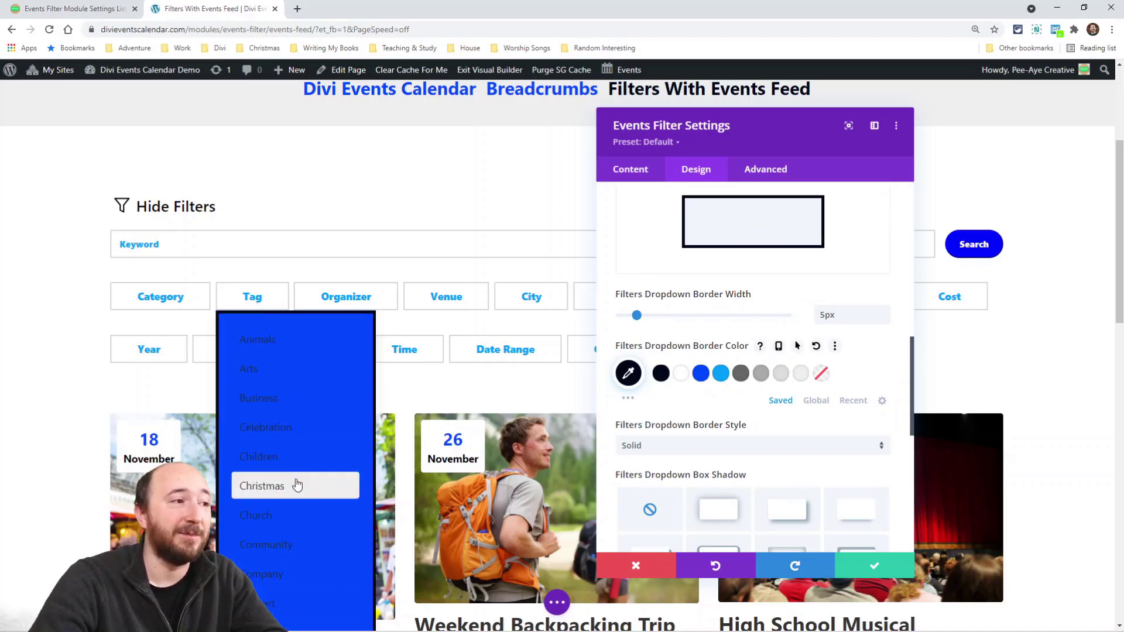
{"action": "scroll", "coordinate": [741, 368], "scroll_direction": "up", "scroll_amount": 8}
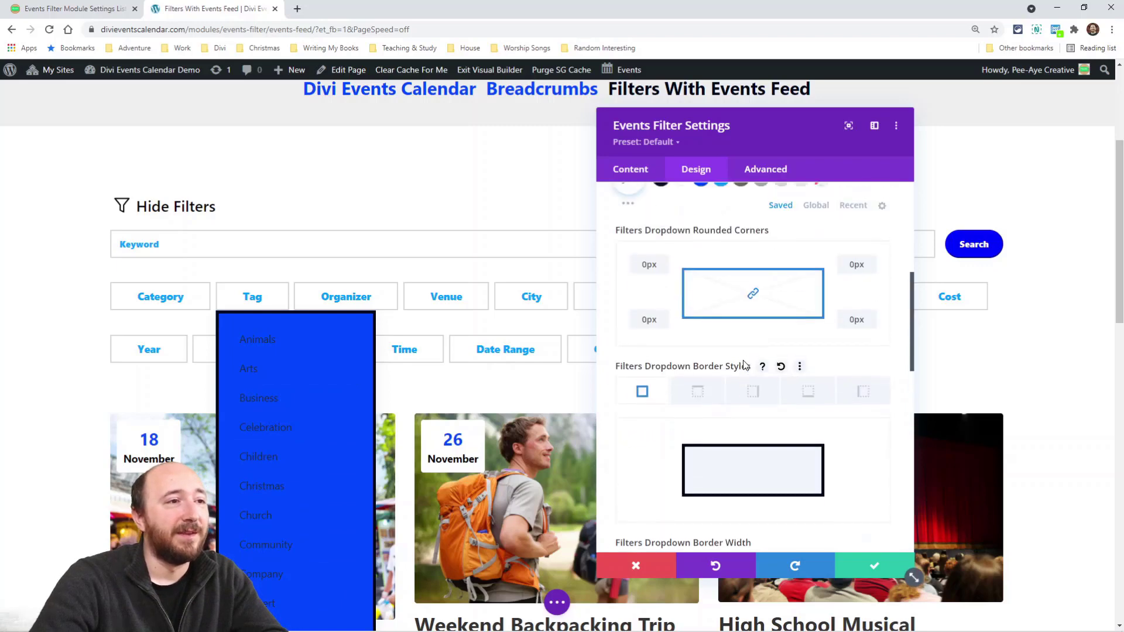
{"action": "scroll", "coordinate": [766, 378], "scroll_direction": "up", "scroll_amount": 2}
{"action": "scroll", "coordinate": [759, 381], "scroll_direction": "down", "scroll_amount": 2}
{"action": "scroll", "coordinate": [716, 376], "scroll_direction": "down", "scroll_amount": 8}
{"action": "scroll", "coordinate": [715, 381], "scroll_direction": "down", "scroll_amount": 3}
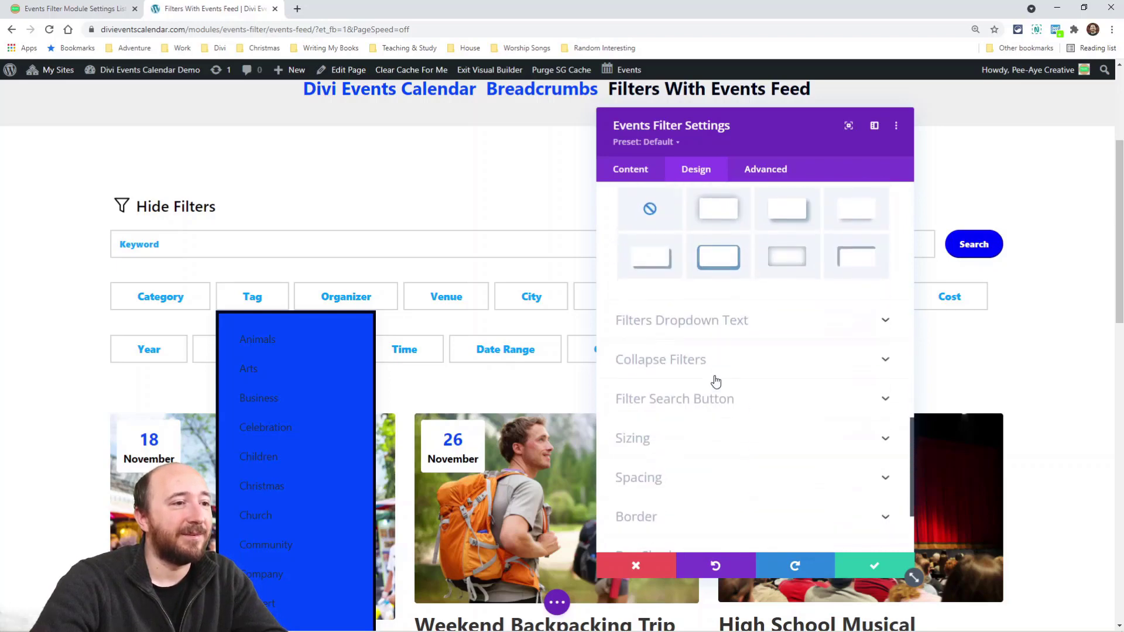
Give dropdown items a white background and 2px top/bottom padding, previewing the Tag list
{"action": "left_click", "coordinate": [702, 331]}
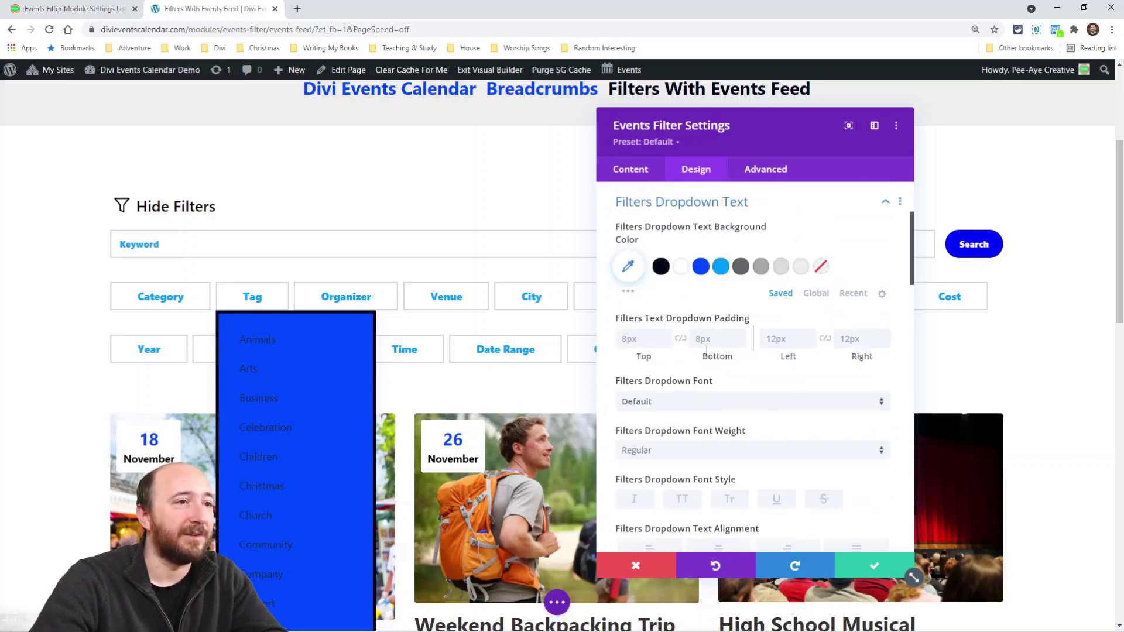
{"action": "left_click", "coordinate": [679, 268]}
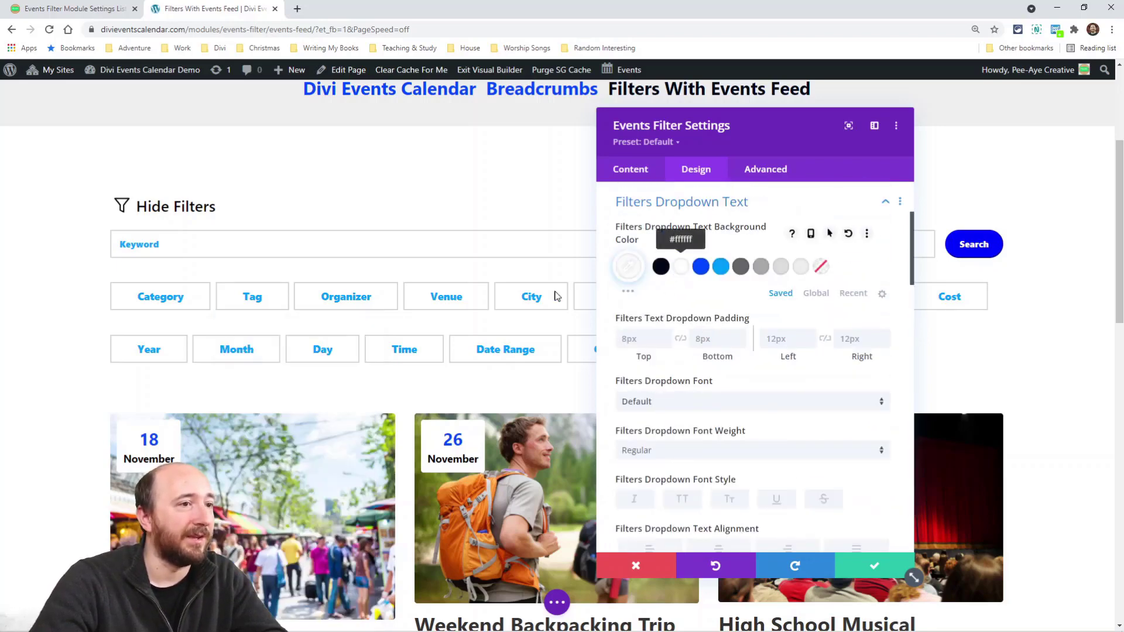
{"action": "left_click", "coordinate": [253, 296]}
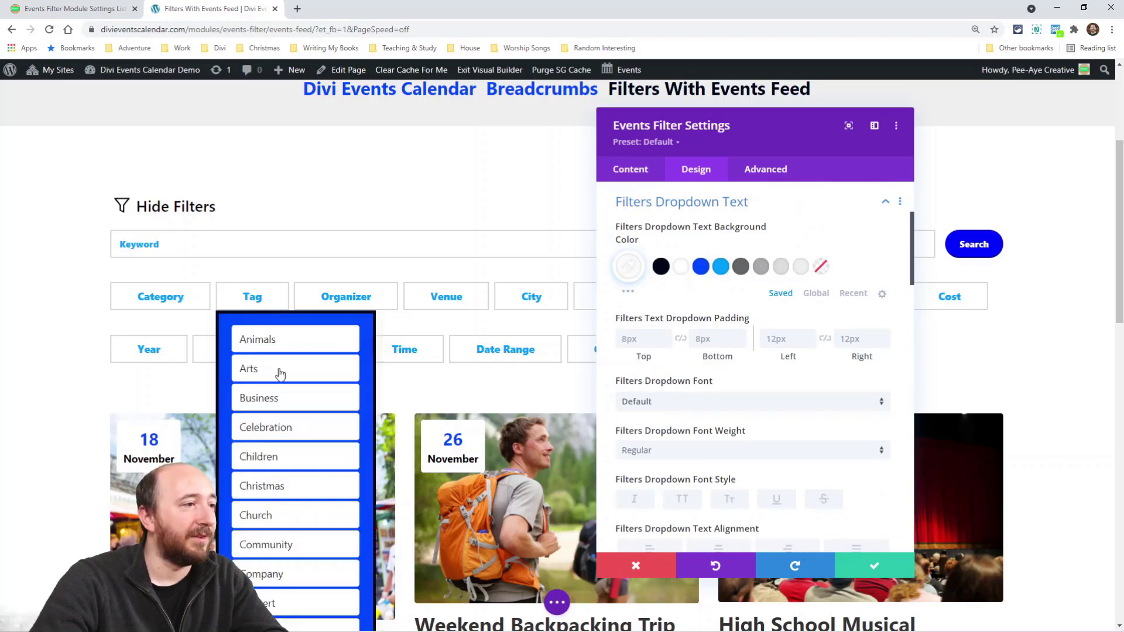
{"action": "left_click", "coordinate": [644, 341]}
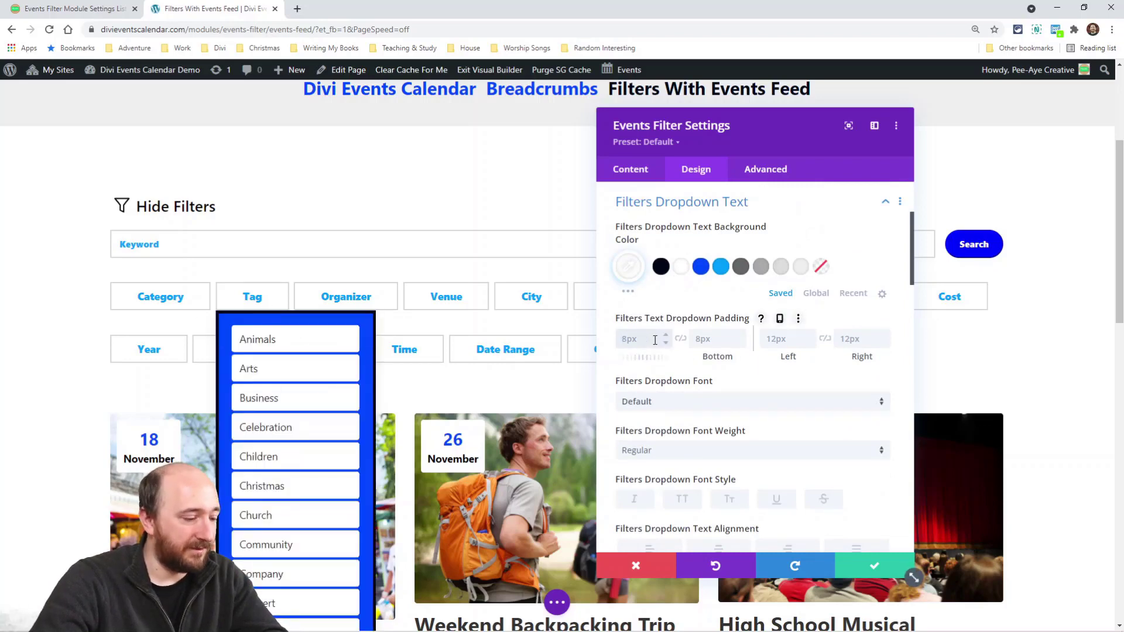
{"action": "type", "text": "2px"}
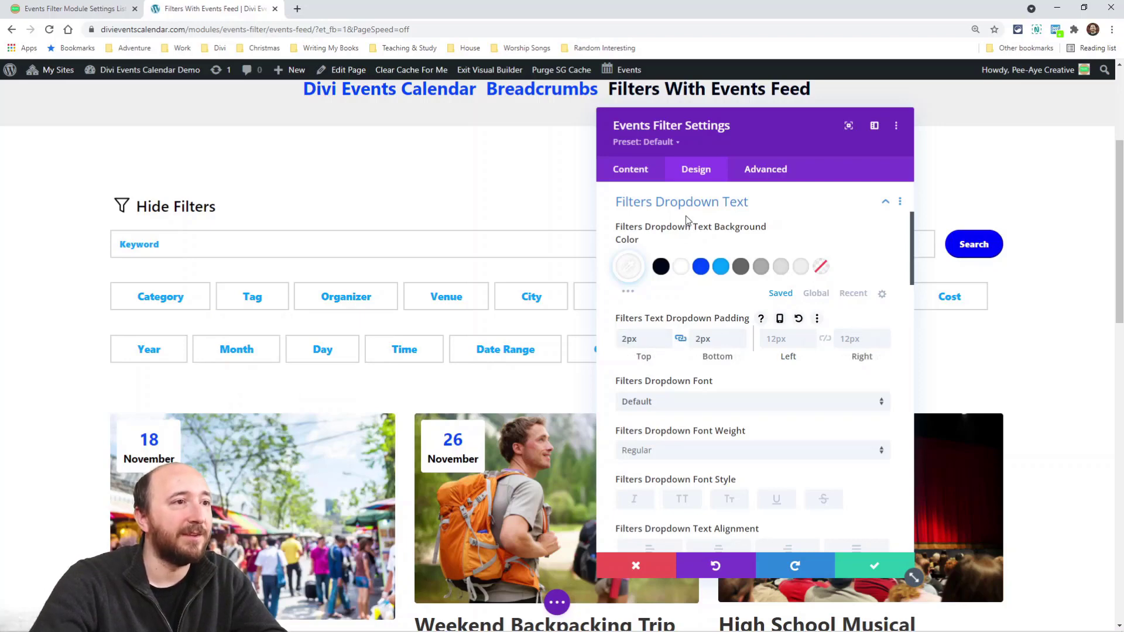
{"action": "left_click", "coordinate": [252, 299]}
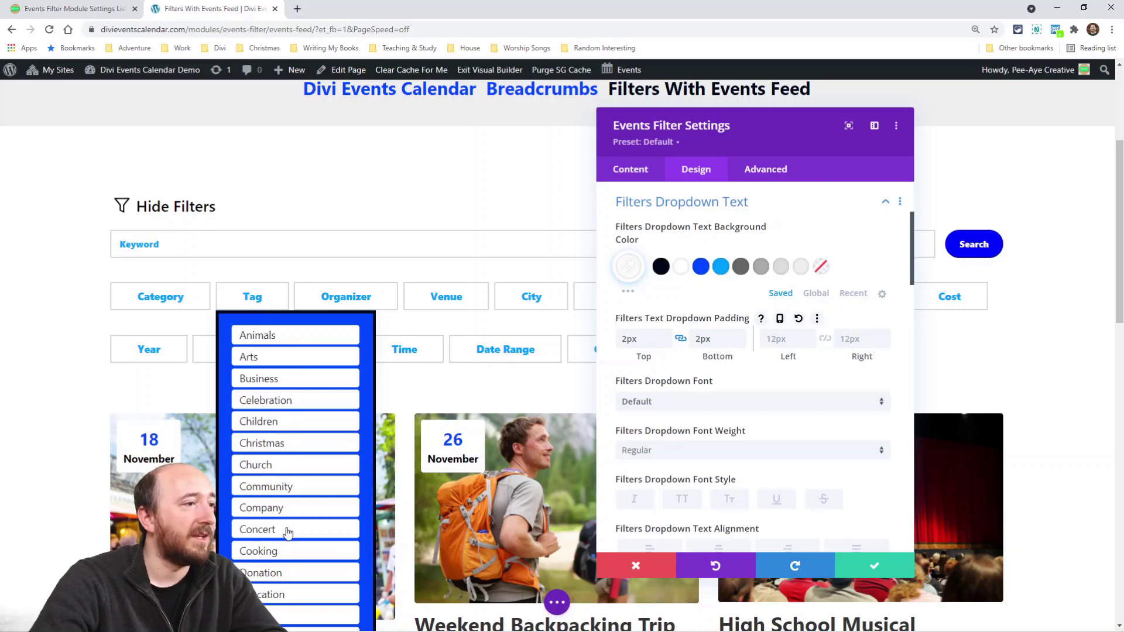
Make dropdown item text uppercase and centred, then collapse the Filters Dropdown Text section
{"action": "left_click", "coordinate": [682, 499]}
{"action": "scroll", "coordinate": [733, 456], "scroll_direction": "down", "scroll_amount": 2}
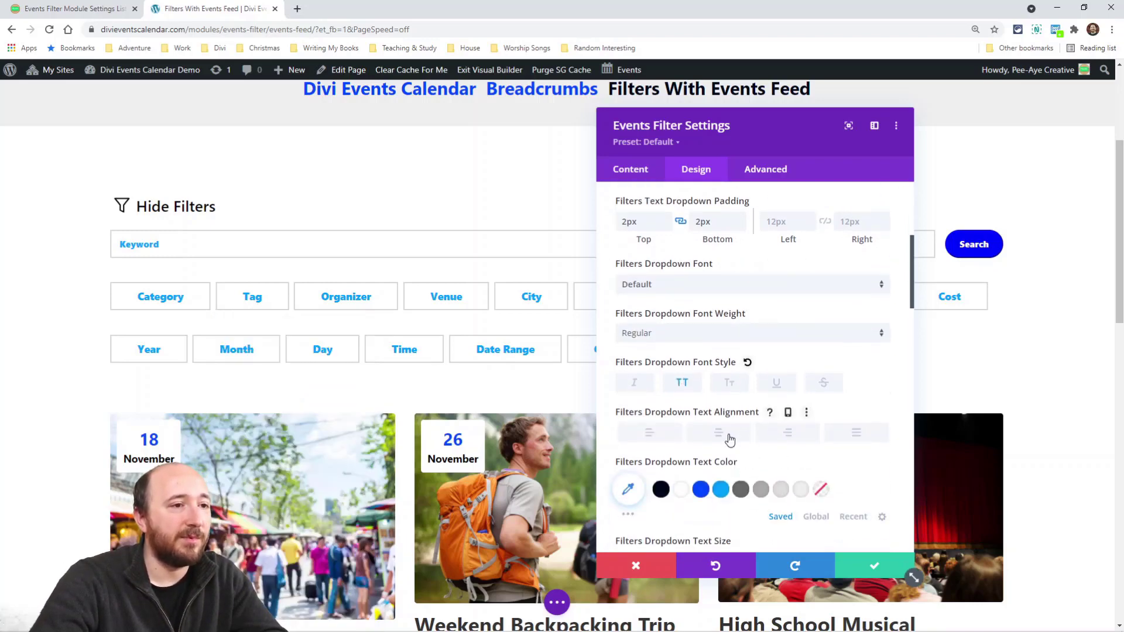
{"action": "left_click", "coordinate": [721, 433]}
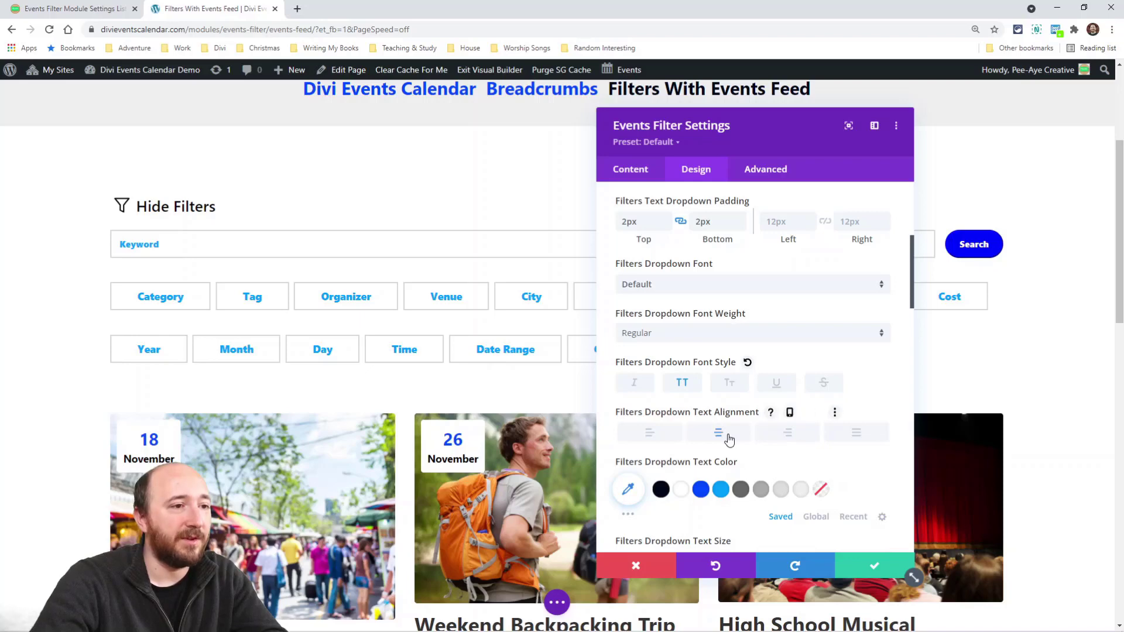
{"action": "left_click", "coordinate": [248, 311]}
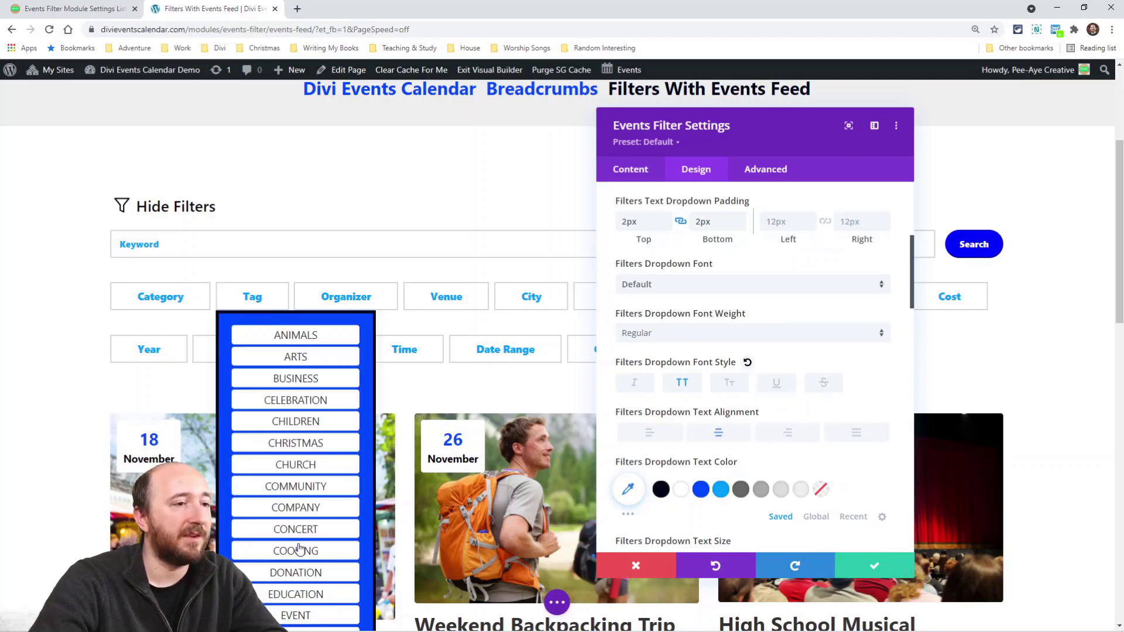
{"action": "scroll", "coordinate": [310, 445], "scroll_direction": "down", "scroll_amount": 4}
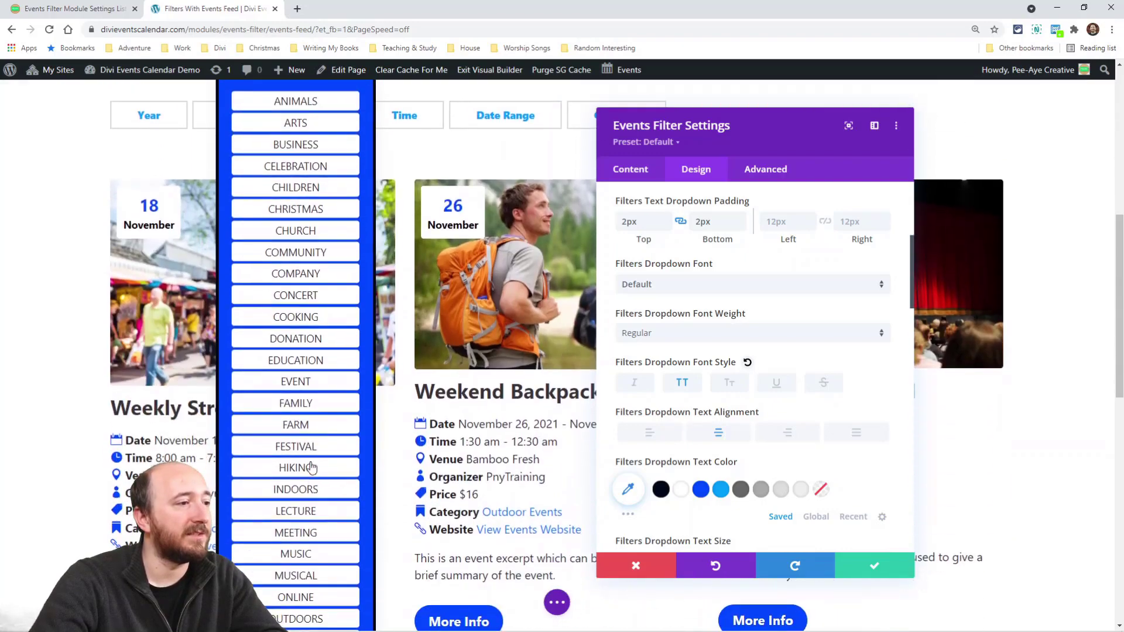
{"action": "scroll", "coordinate": [312, 511], "scroll_direction": "up", "scroll_amount": 5}
{"action": "scroll", "coordinate": [684, 338], "scroll_direction": "up", "scroll_amount": 5}
{"action": "left_click", "coordinate": [682, 355]}
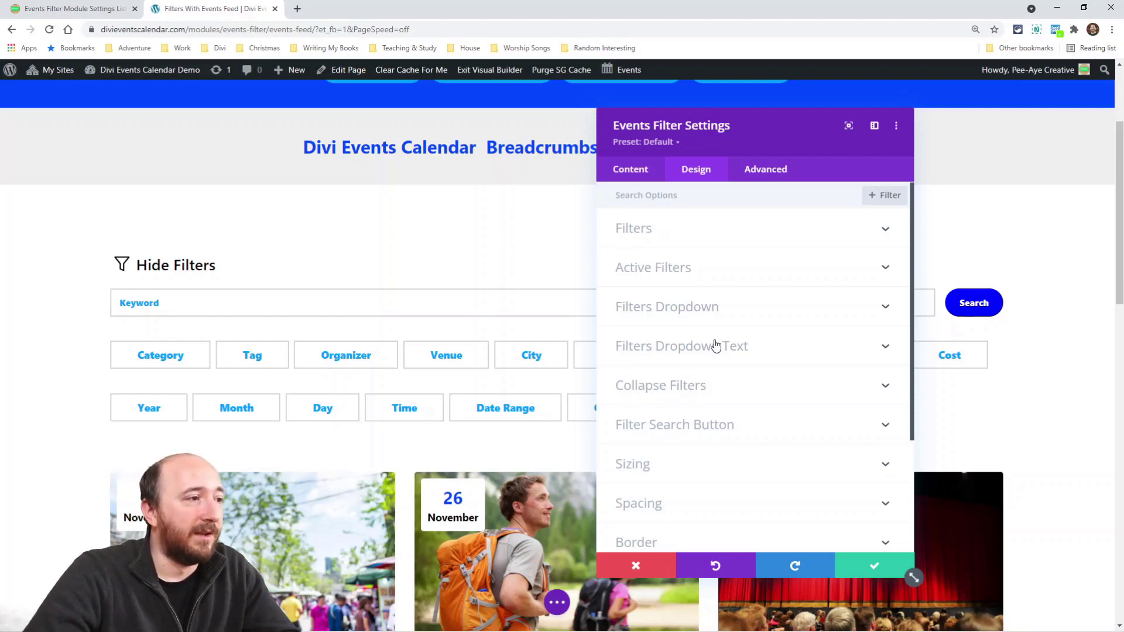
Open the Category filter item's design settings and make its text black
{"action": "left_click", "coordinate": [625, 170]}
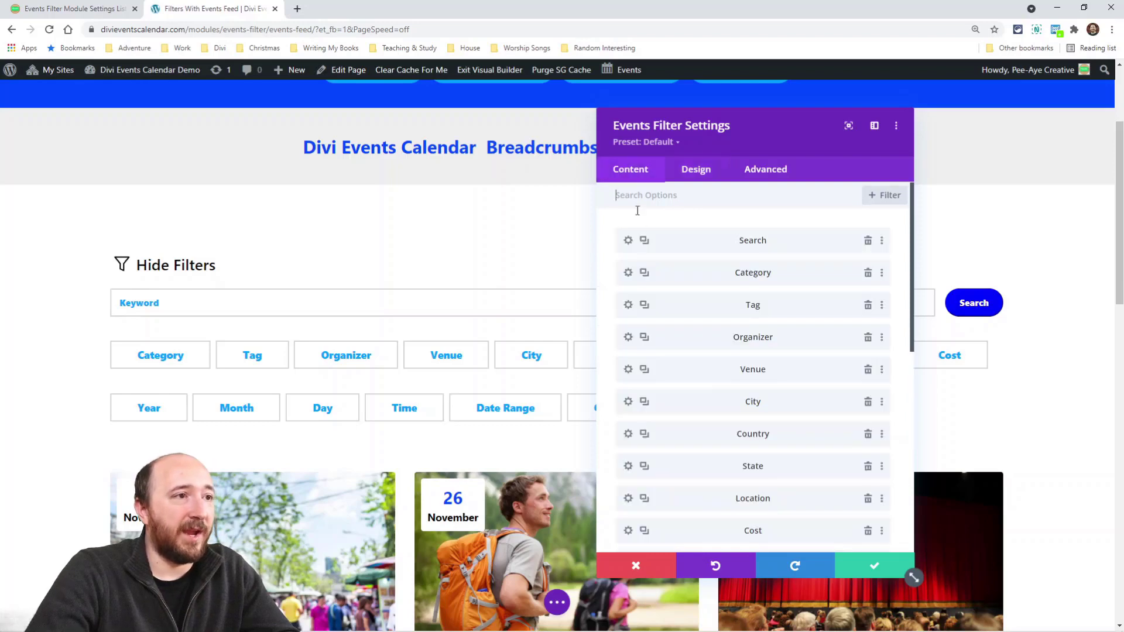
{"action": "left_click", "coordinate": [628, 274]}
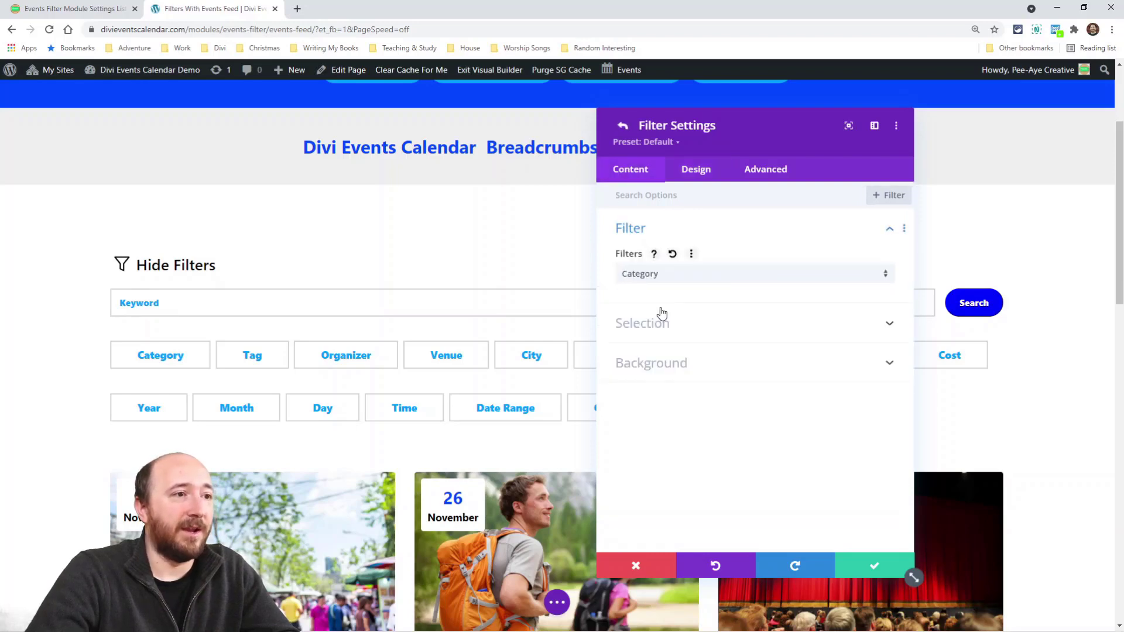
{"action": "left_click", "coordinate": [696, 170]}
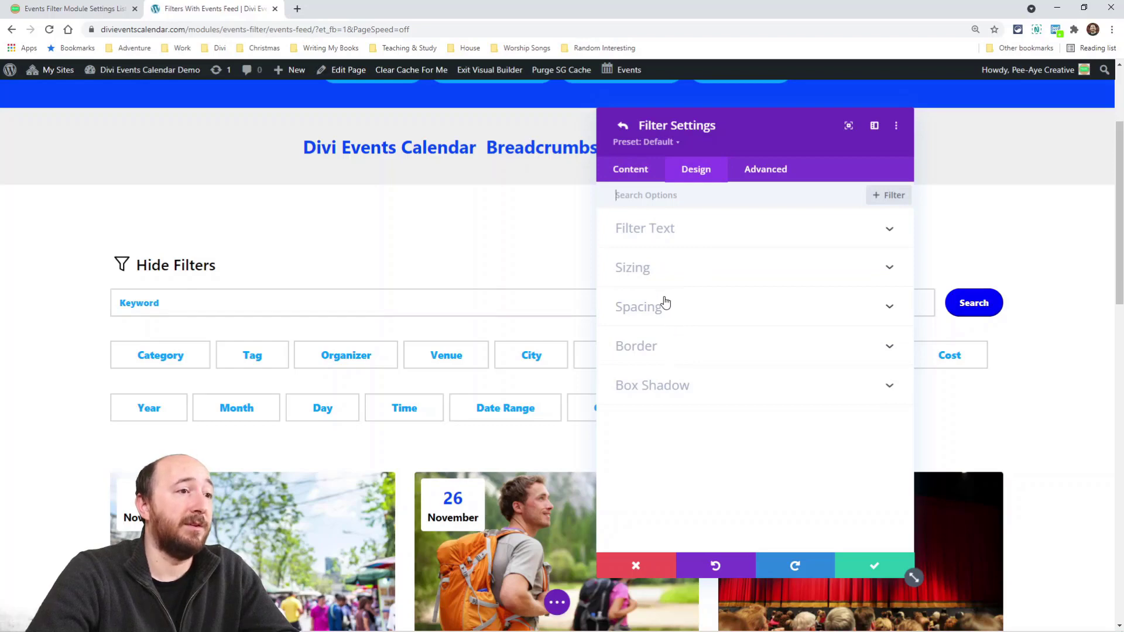
{"action": "left_click", "coordinate": [656, 242]}
{"action": "scroll", "coordinate": [755, 415], "scroll_direction": "down", "scroll_amount": 1}
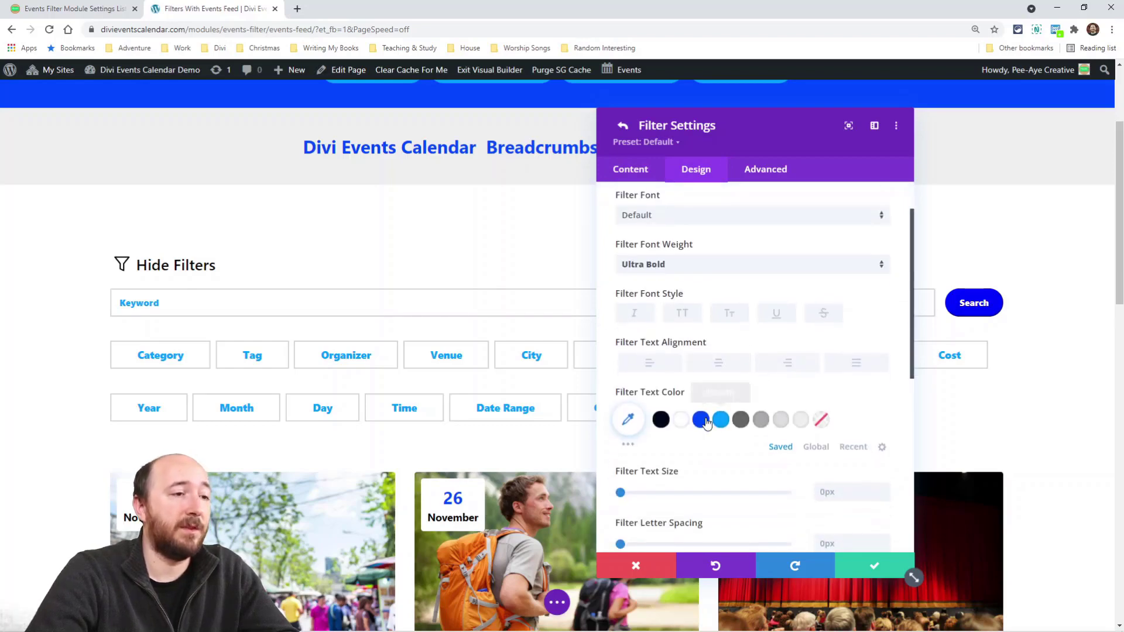
{"action": "scroll", "coordinate": [730, 408], "scroll_direction": "down", "scroll_amount": 2}
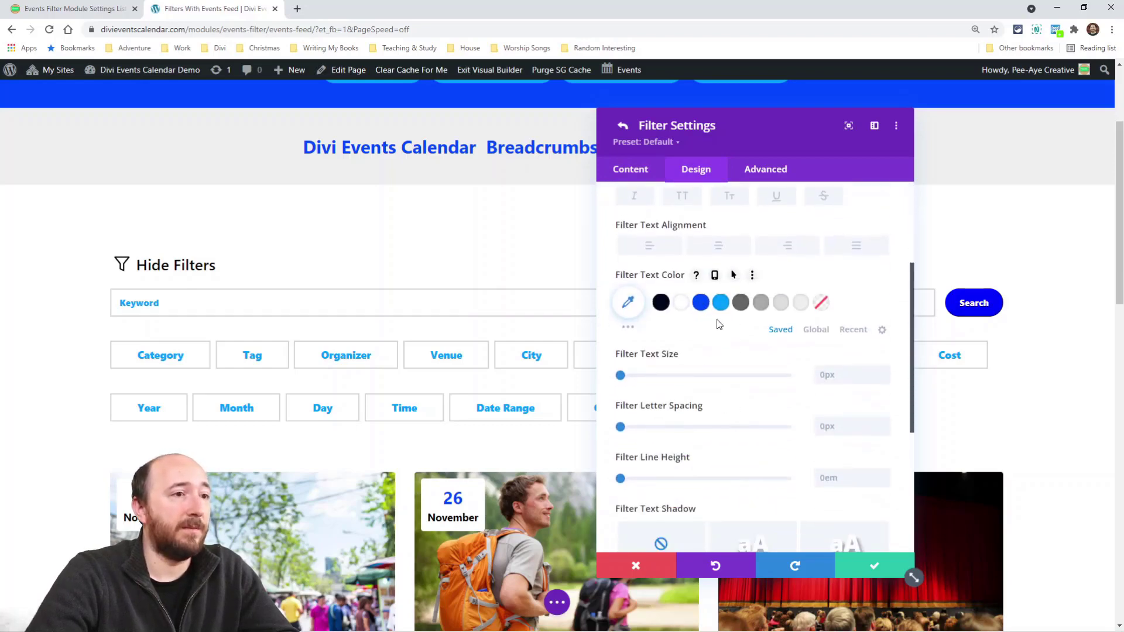
{"action": "left_click", "coordinate": [661, 302]}
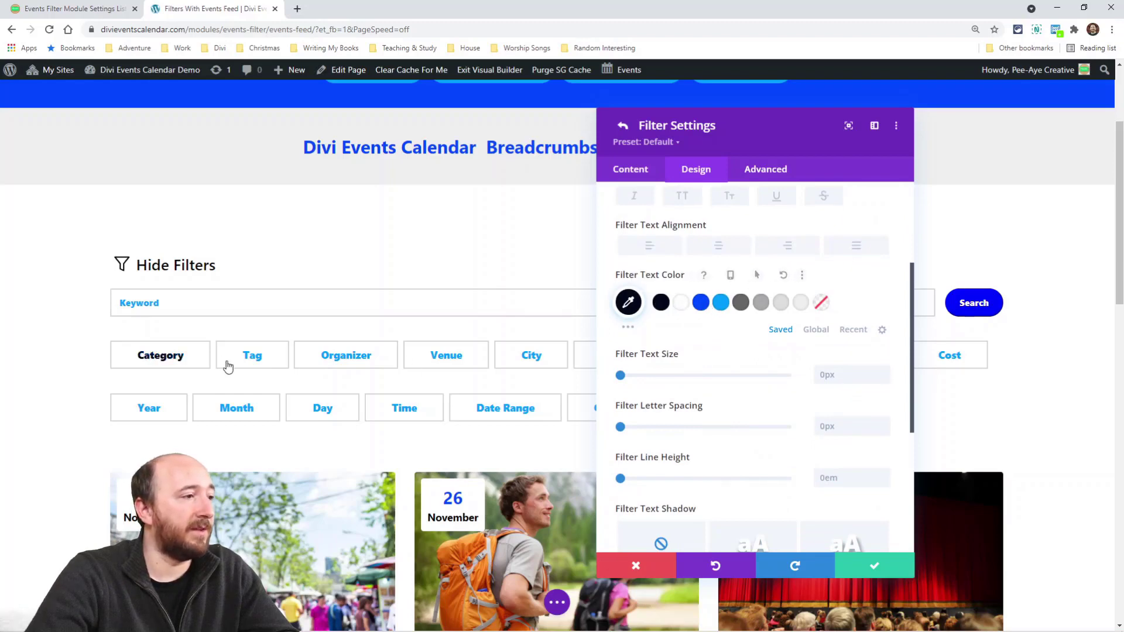
Give the Category filter a blue border and return to the Events Filter settings
{"action": "scroll", "coordinate": [689, 433], "scroll_direction": "down", "scroll_amount": 4}
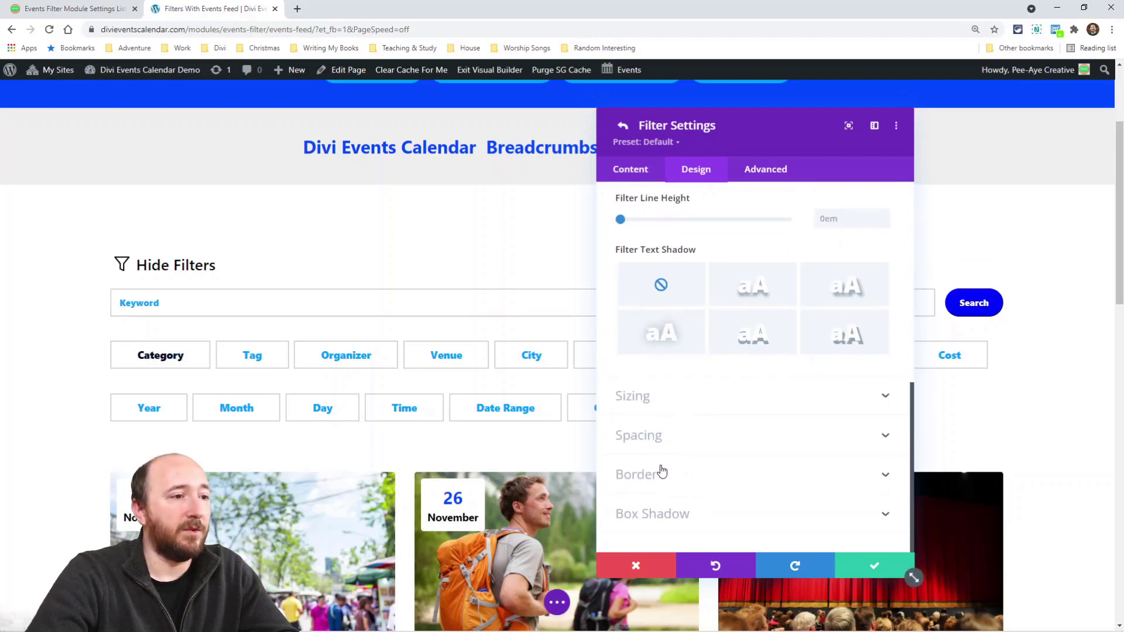
{"action": "left_click", "coordinate": [661, 474]}
{"action": "scroll", "coordinate": [709, 451], "scroll_direction": "down", "scroll_amount": 4}
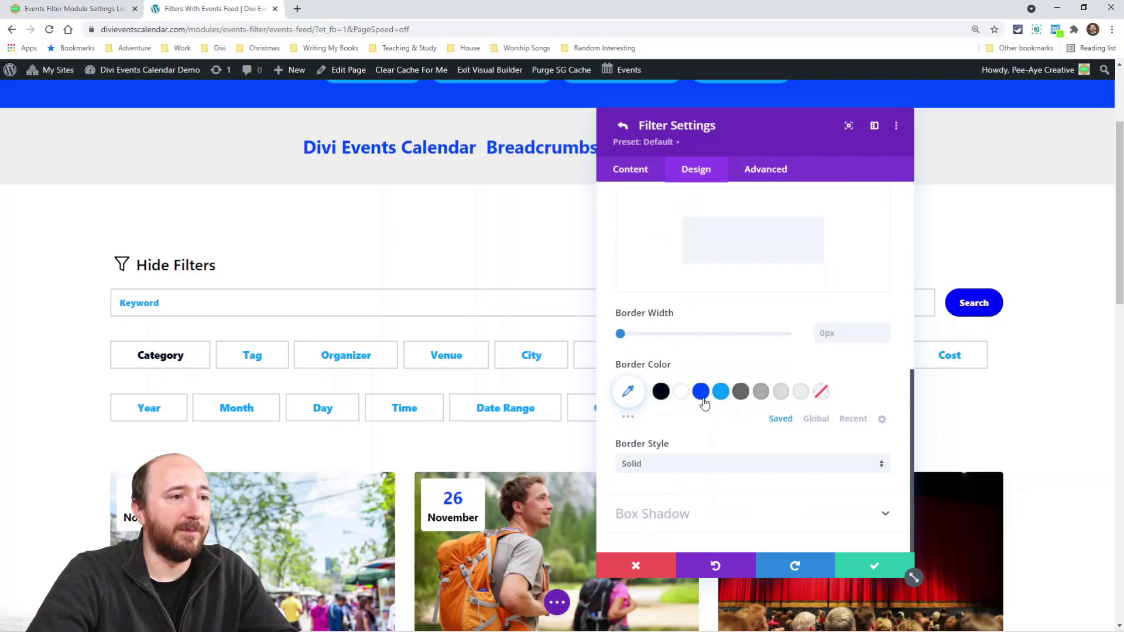
{"action": "left_click", "coordinate": [700, 393]}
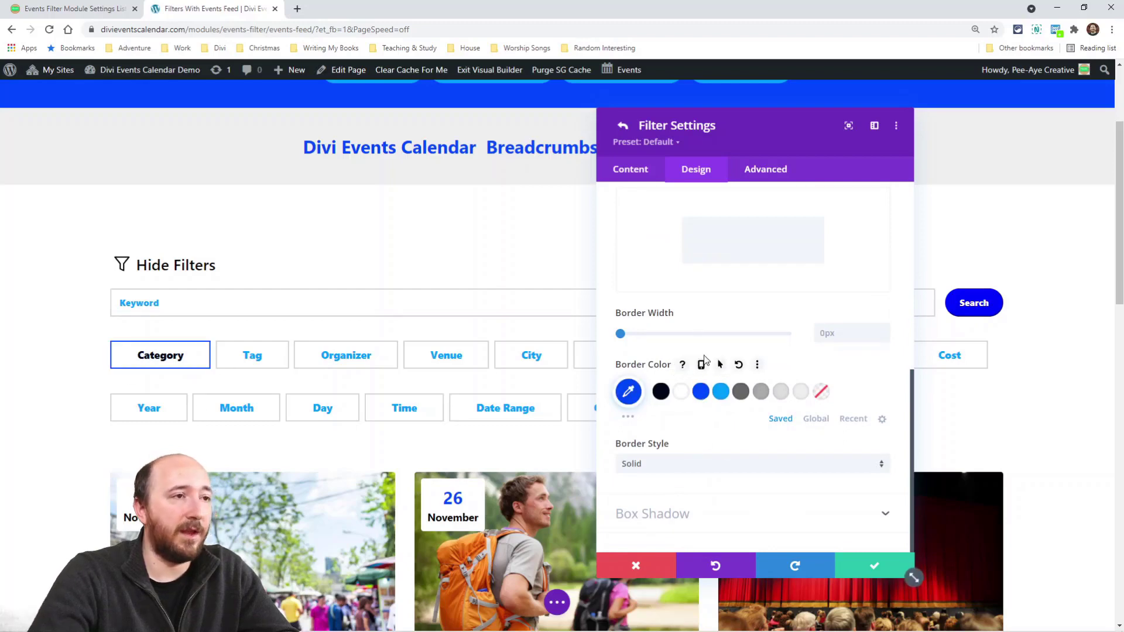
{"action": "scroll", "coordinate": [704, 359], "scroll_direction": "up", "scroll_amount": 4}
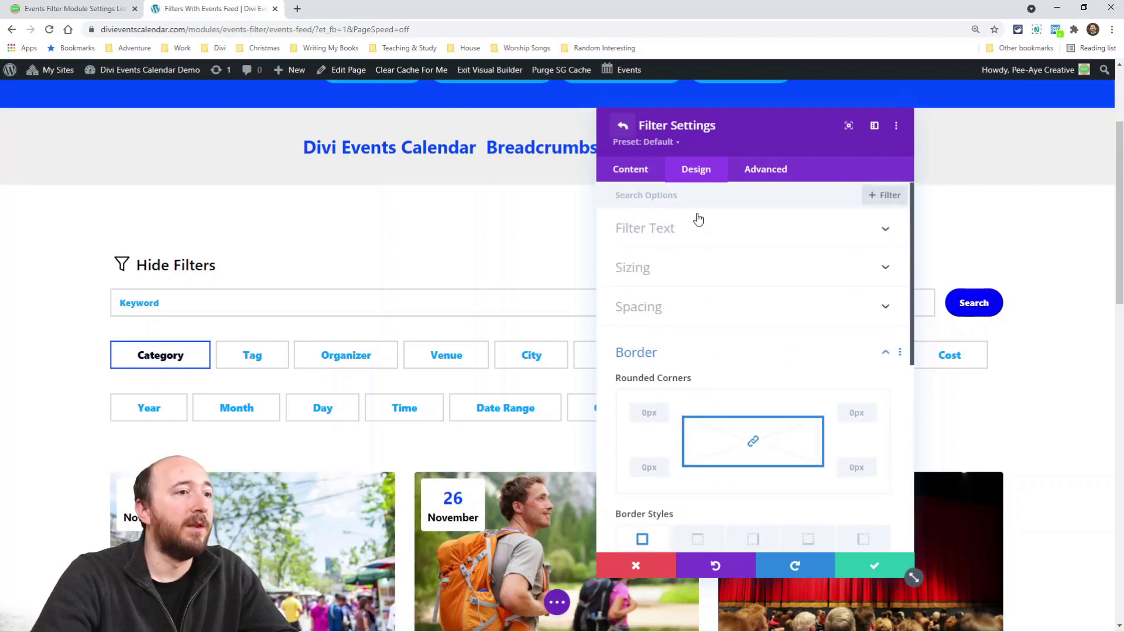
{"action": "key", "text": "Escape"}
{"action": "scroll", "coordinate": [700, 327], "scroll_direction": "down", "scroll_amount": 6}
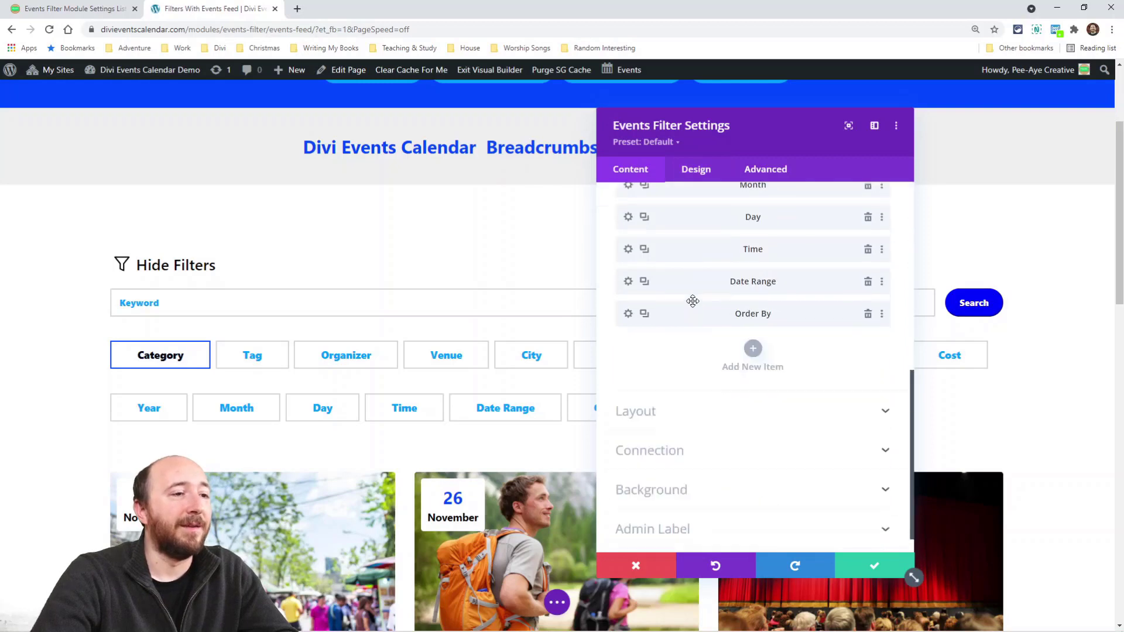
In Design > Collapse Filters, keep the collapse option on and set Collapse Filters By Default to YES
{"action": "left_click", "coordinate": [694, 175]}
{"action": "scroll", "coordinate": [706, 346], "scroll_direction": "down", "scroll_amount": 1}
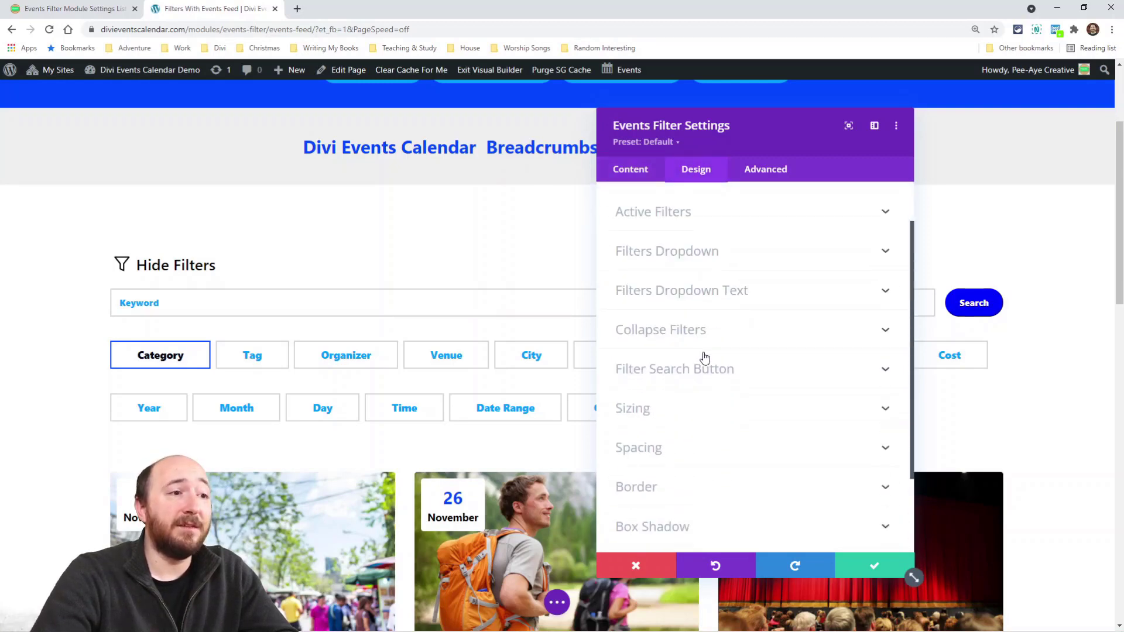
{"action": "left_click", "coordinate": [721, 329]}
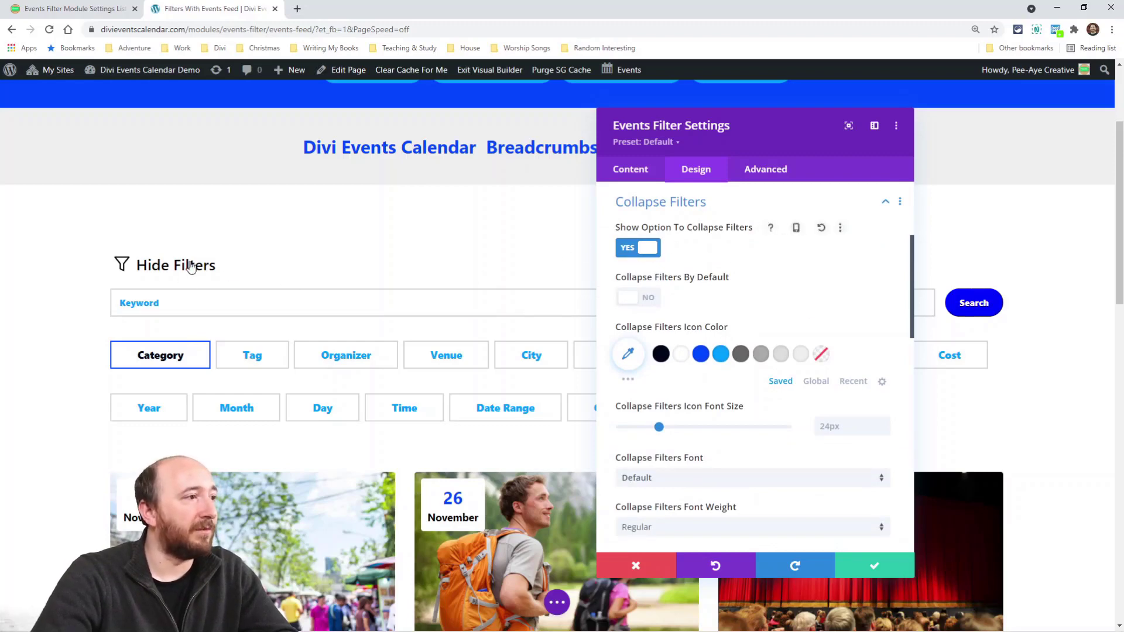
{"action": "left_click", "coordinate": [647, 248]}
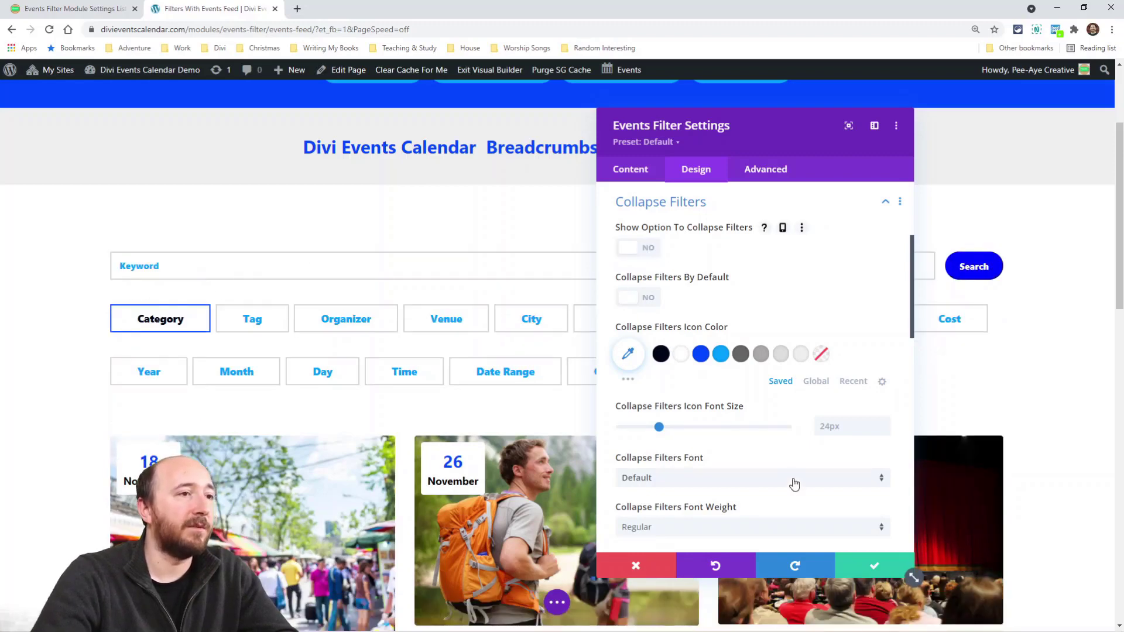
{"action": "key", "text": "ctrl+z"}
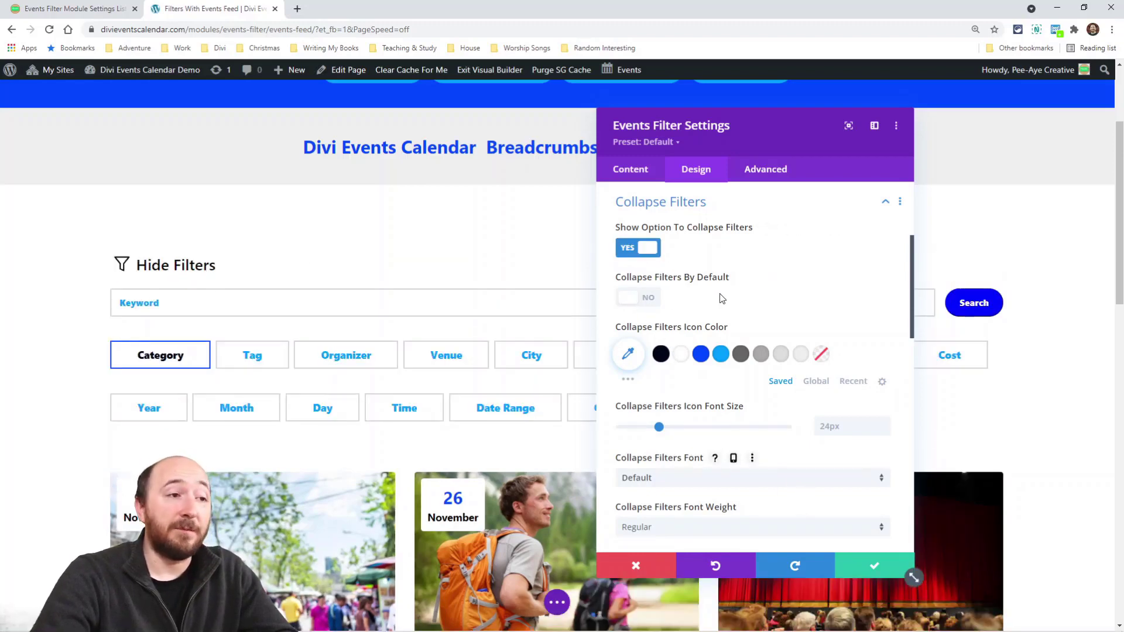
{"action": "left_click", "coordinate": [638, 299]}
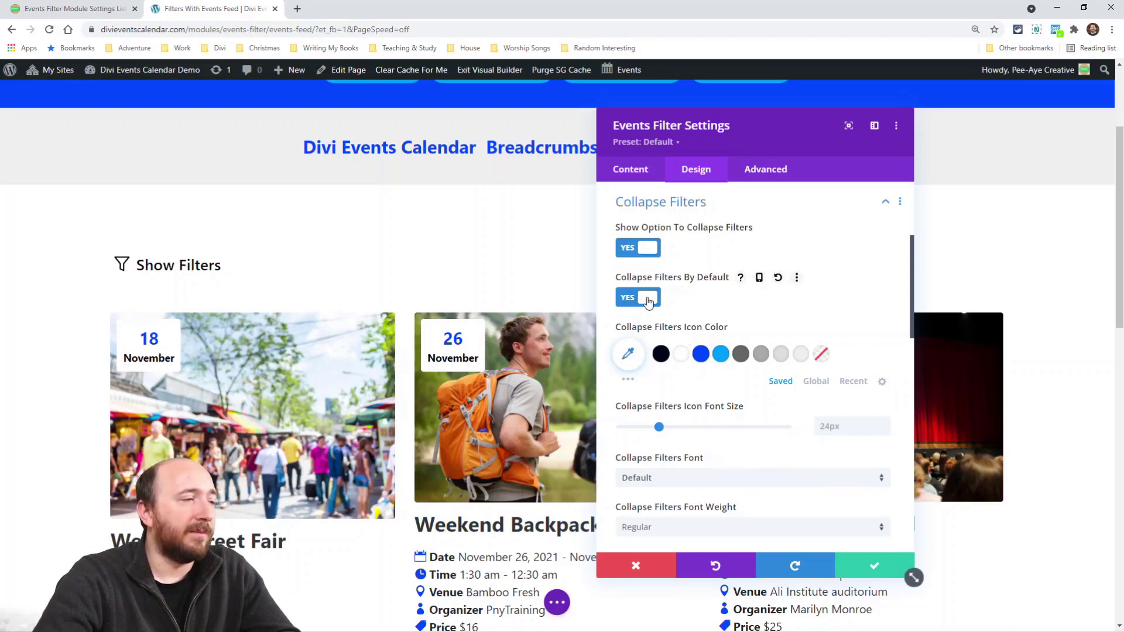
Make Collapse Filters By Default per-device: NO on desktop, YES on tablet and phone
{"action": "left_click", "coordinate": [758, 279]}
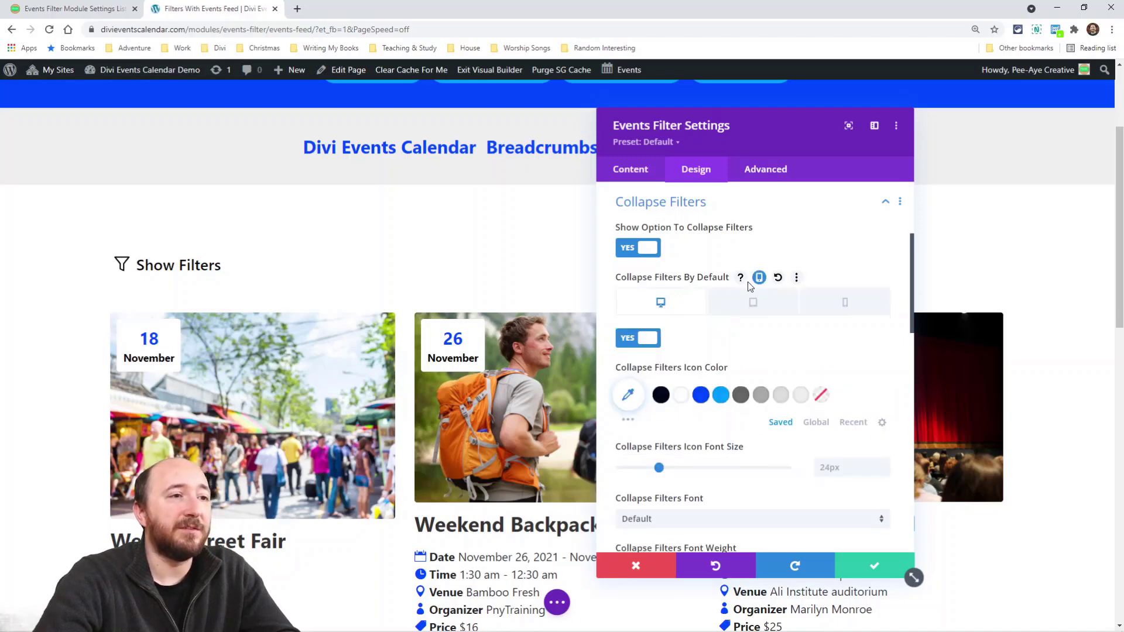
{"action": "left_click", "coordinate": [644, 339]}
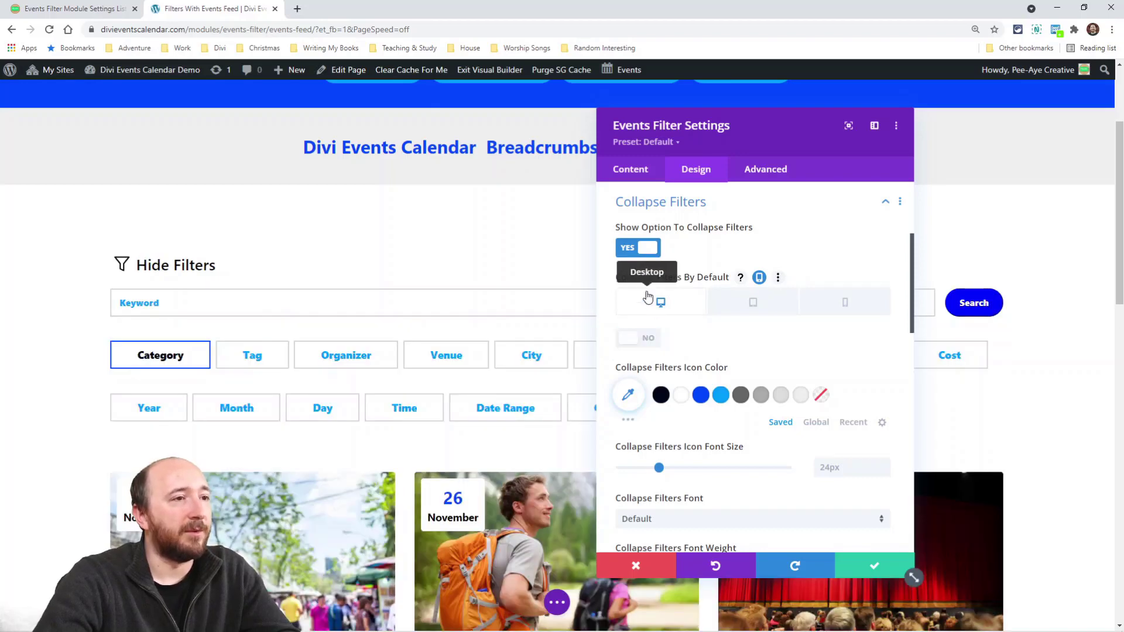
{"action": "left_click", "coordinate": [827, 303]}
{"action": "left_click_drag", "start_coordinate": [737, 131], "coordinate": [832, 139]}
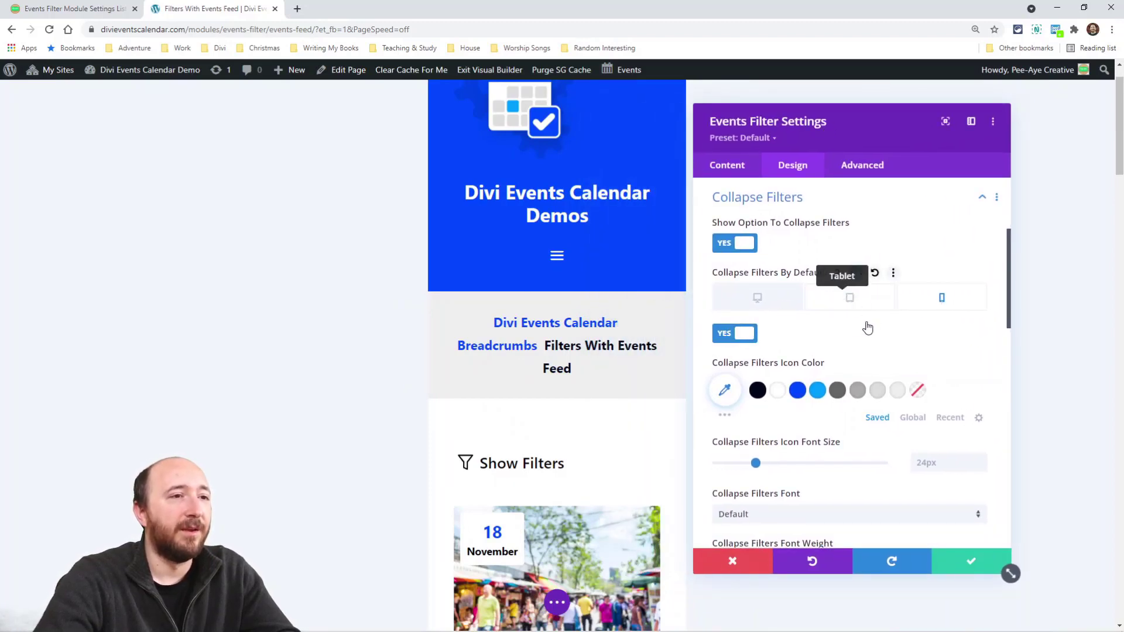
{"action": "left_click", "coordinate": [842, 300]}
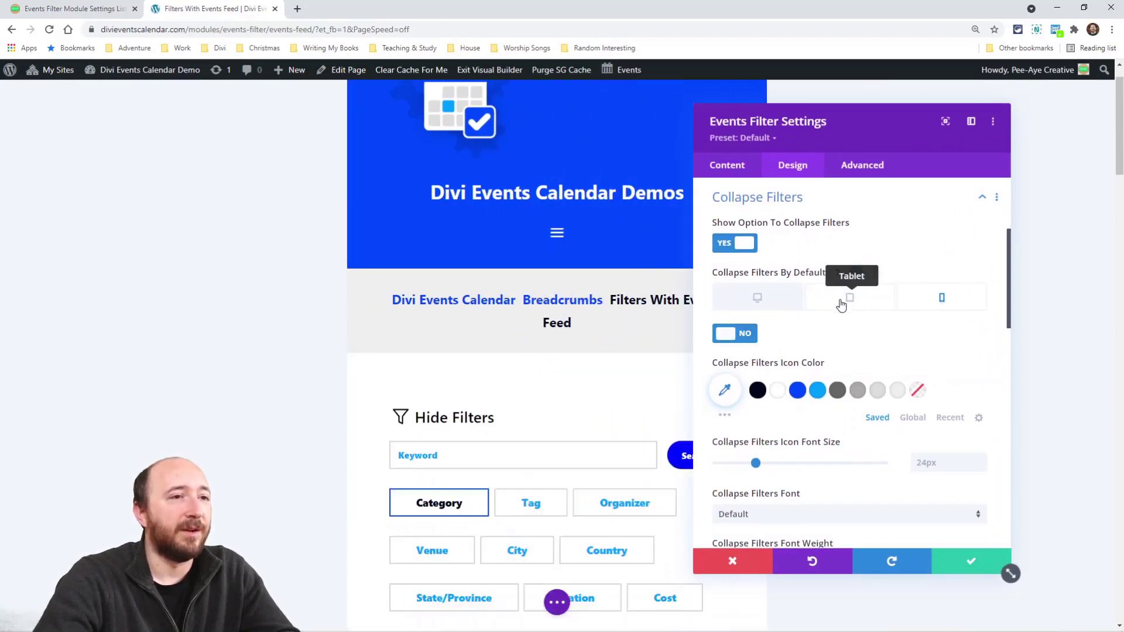
{"action": "left_click", "coordinate": [730, 335]}
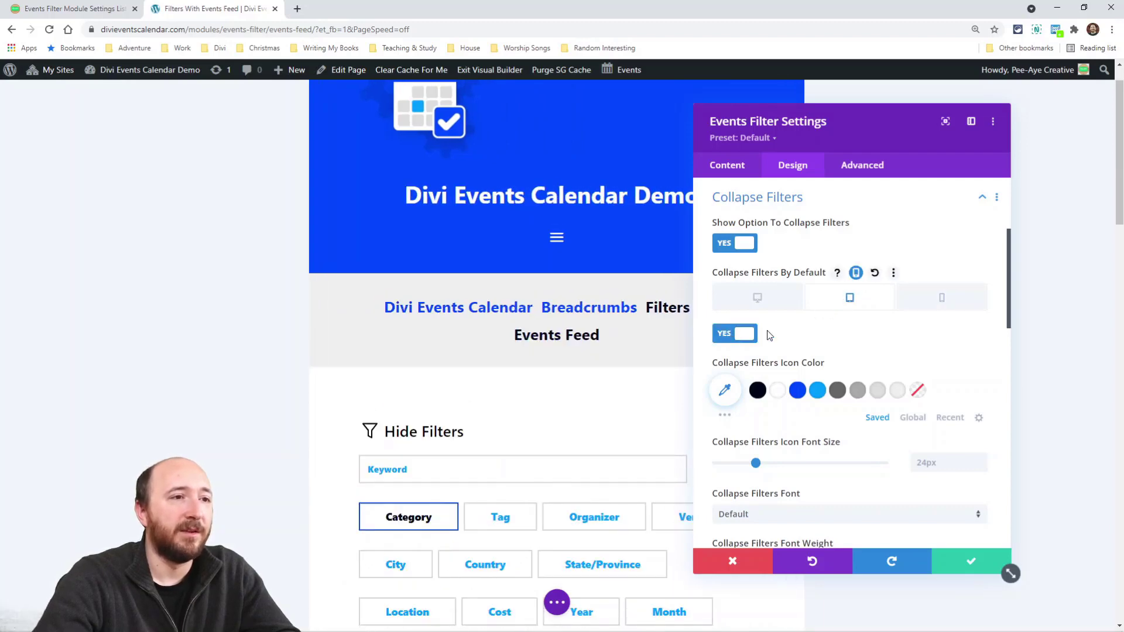
{"action": "left_click", "coordinate": [758, 300]}
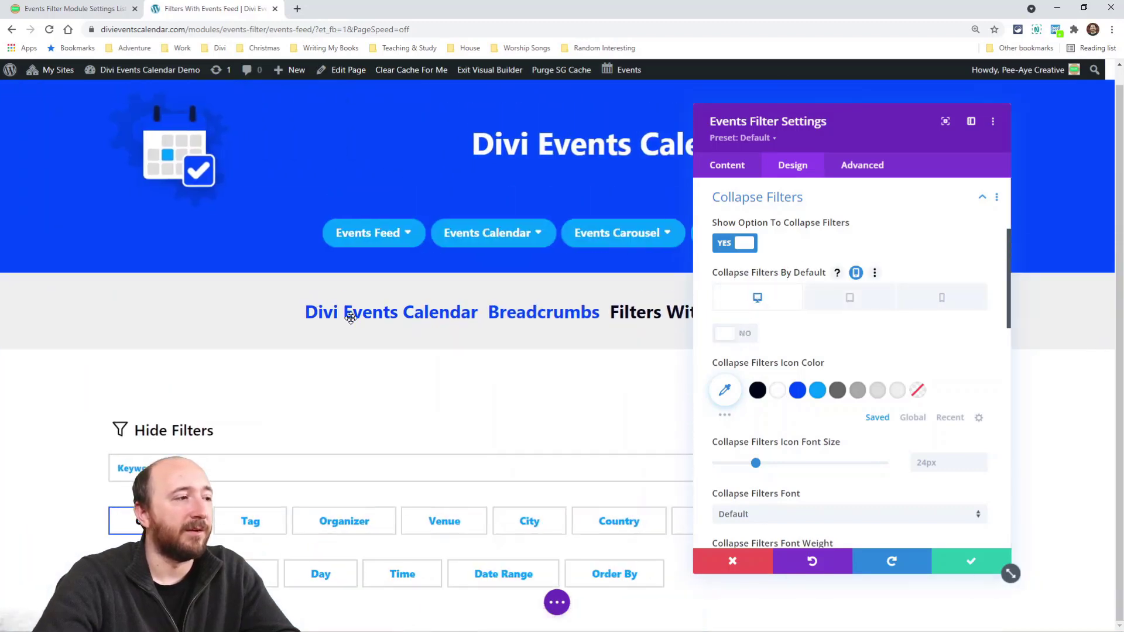
{"action": "scroll", "coordinate": [312, 317], "scroll_direction": "down", "scroll_amount": 3}
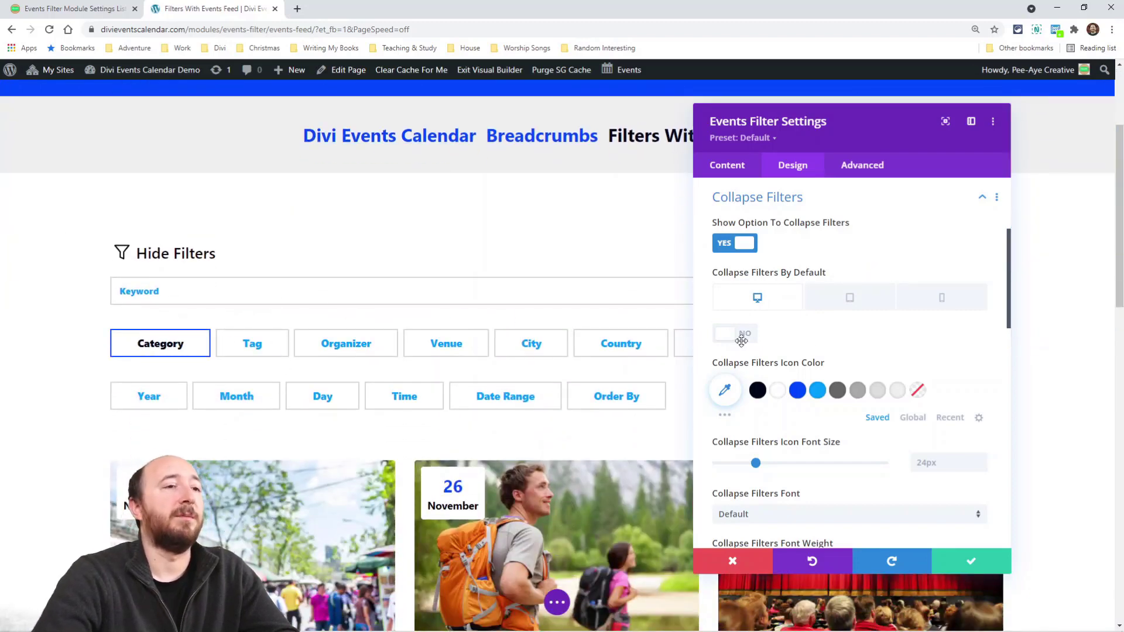
{"action": "left_click", "coordinate": [941, 300]}
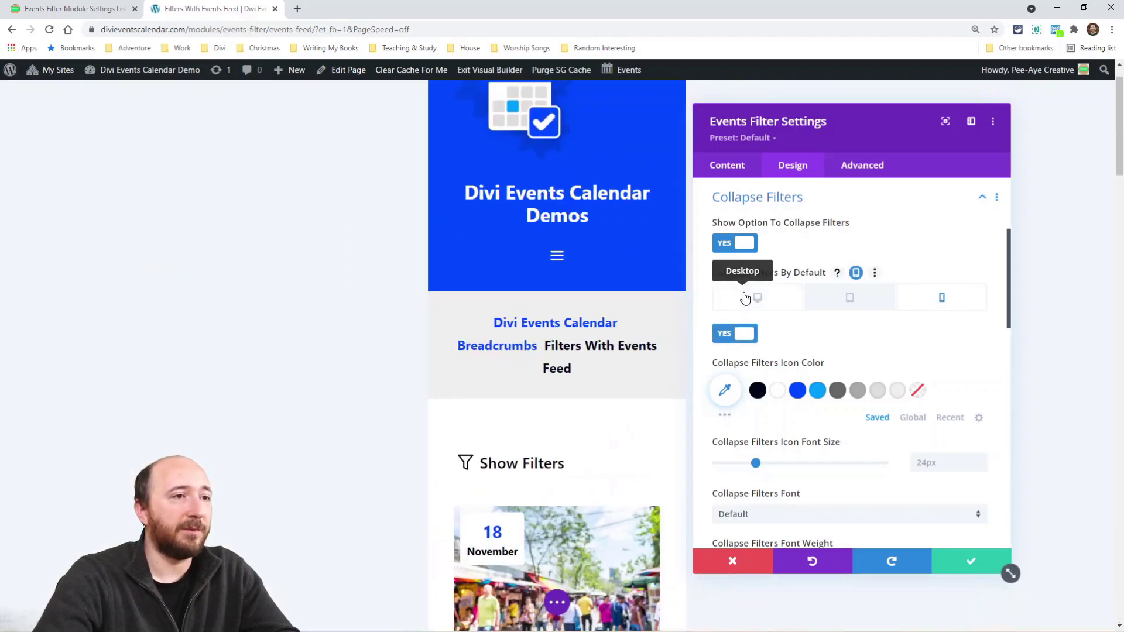
{"action": "left_click", "coordinate": [748, 299]}
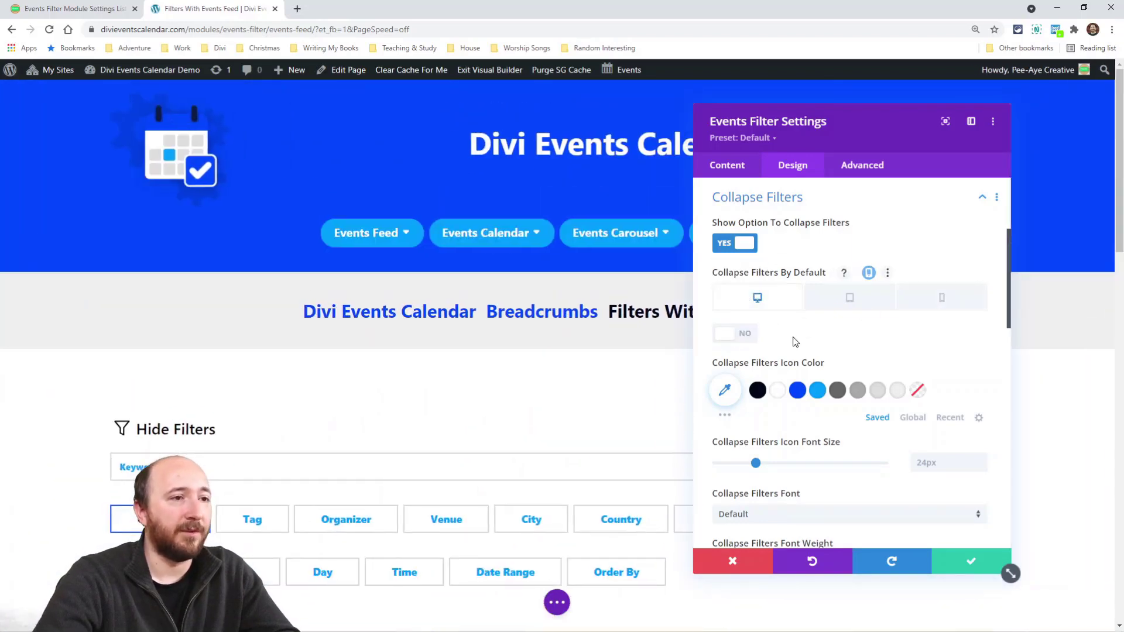
Set the collapse filters icon colour to grey and the Hide Filters text colour to blue
{"action": "scroll", "coordinate": [793, 351], "scroll_direction": "down", "scroll_amount": 2}
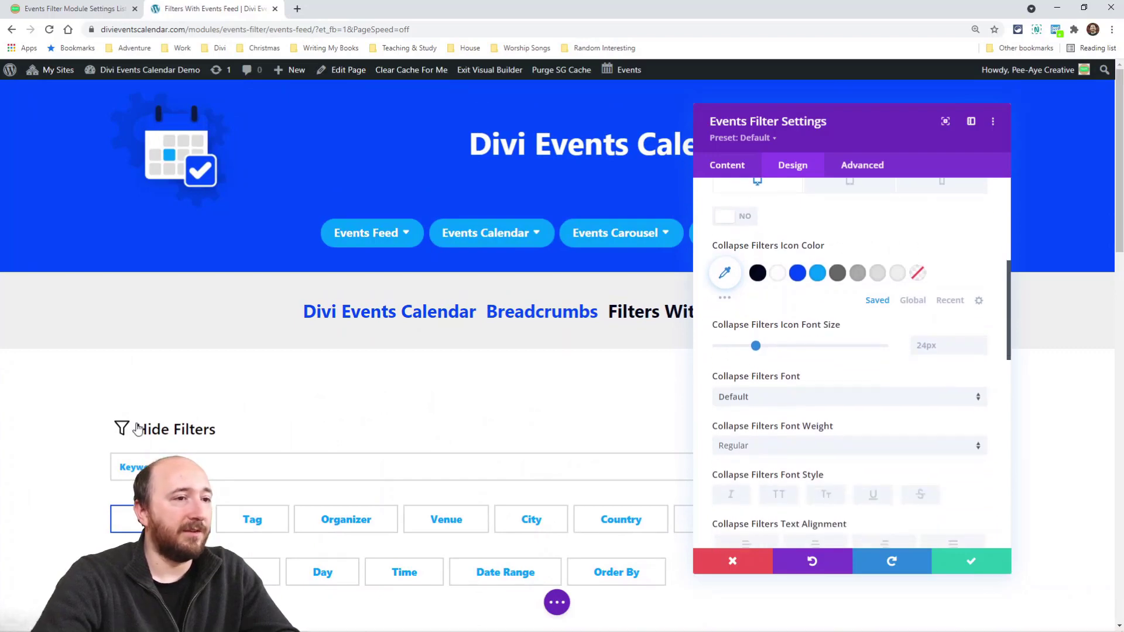
{"action": "left_click", "coordinate": [797, 273]}
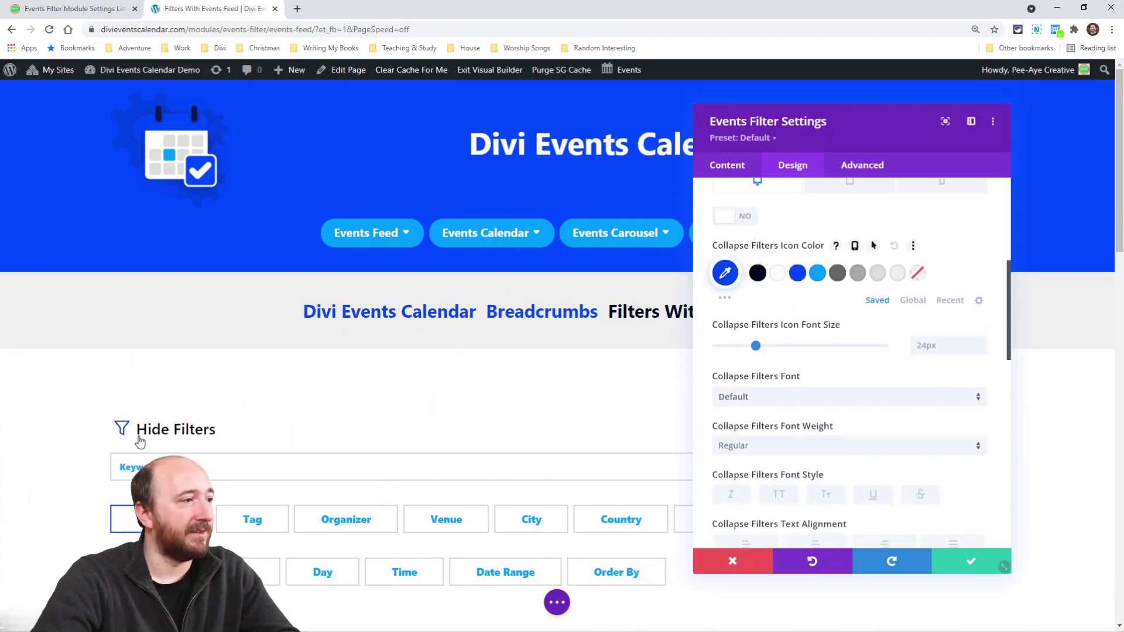
{"action": "left_click", "coordinate": [838, 273]}
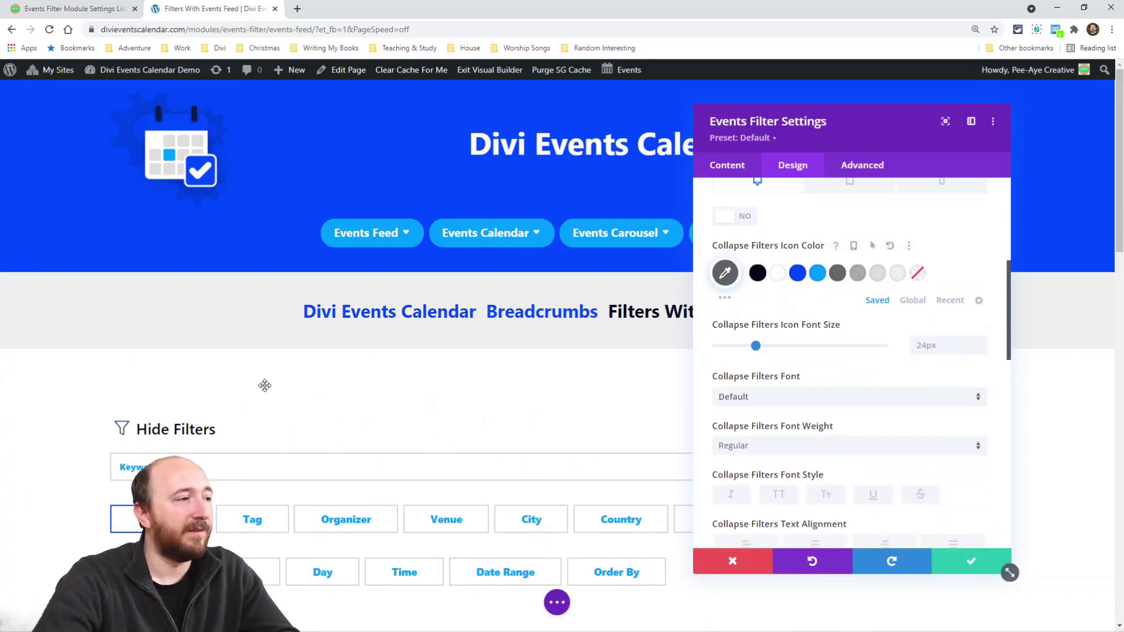
{"action": "scroll", "coordinate": [819, 379], "scroll_direction": "down", "scroll_amount": 3}
{"action": "scroll", "coordinate": [820, 380], "scroll_direction": "down", "scroll_amount": 2}
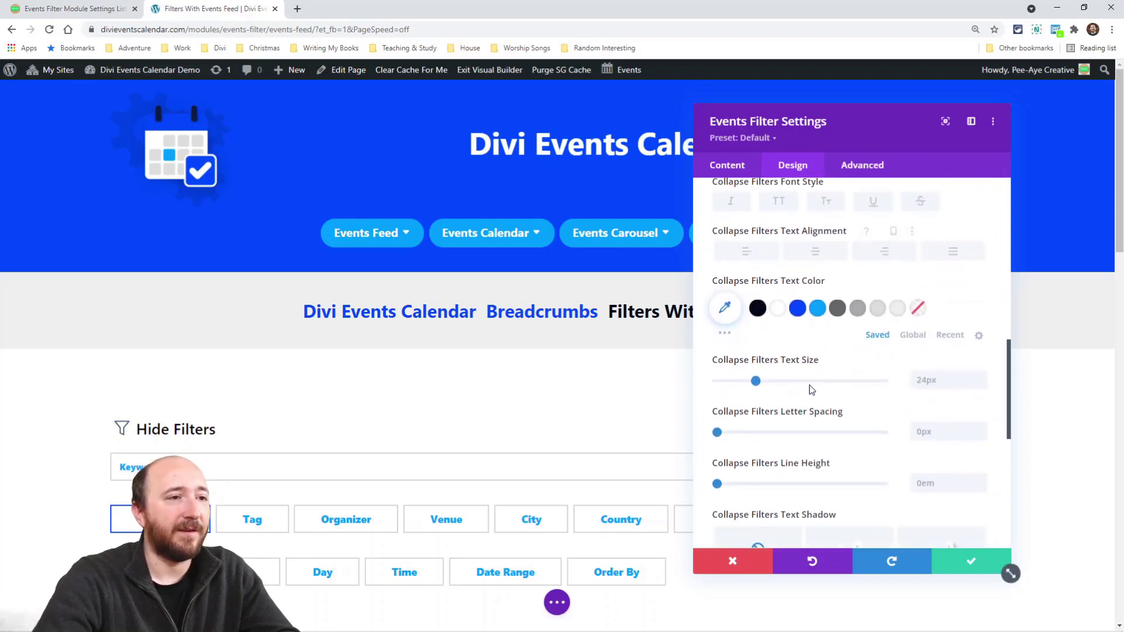
{"action": "left_click", "coordinate": [797, 308]}
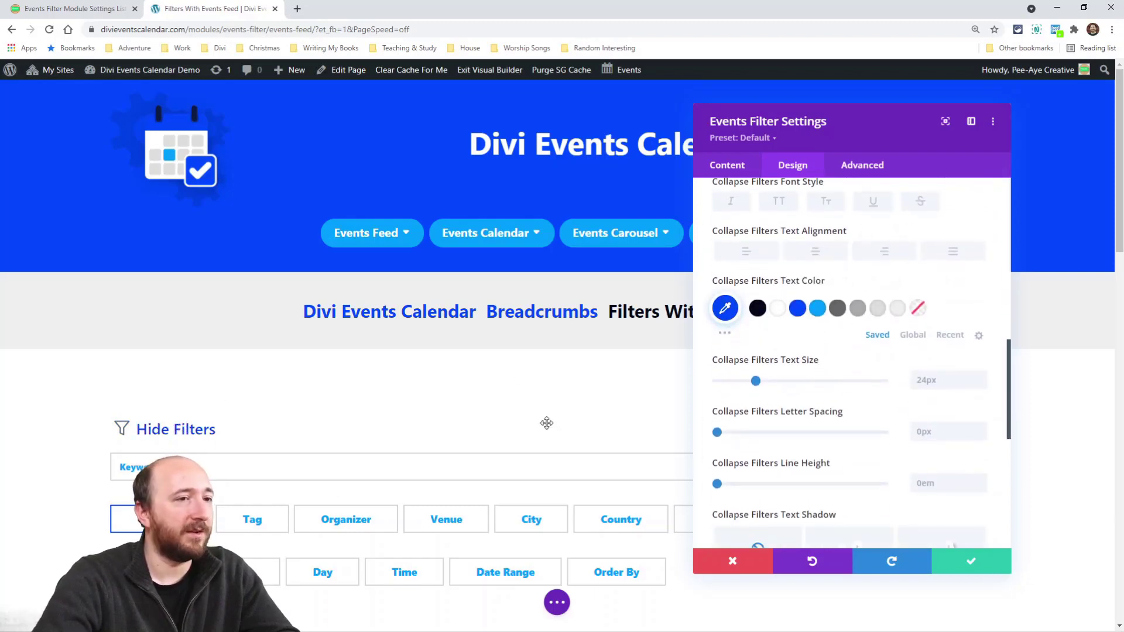
Enable custom styles on the Filter Search Button with #009dfe text and background colours
{"action": "scroll", "coordinate": [849, 389], "scroll_direction": "down", "scroll_amount": 3}
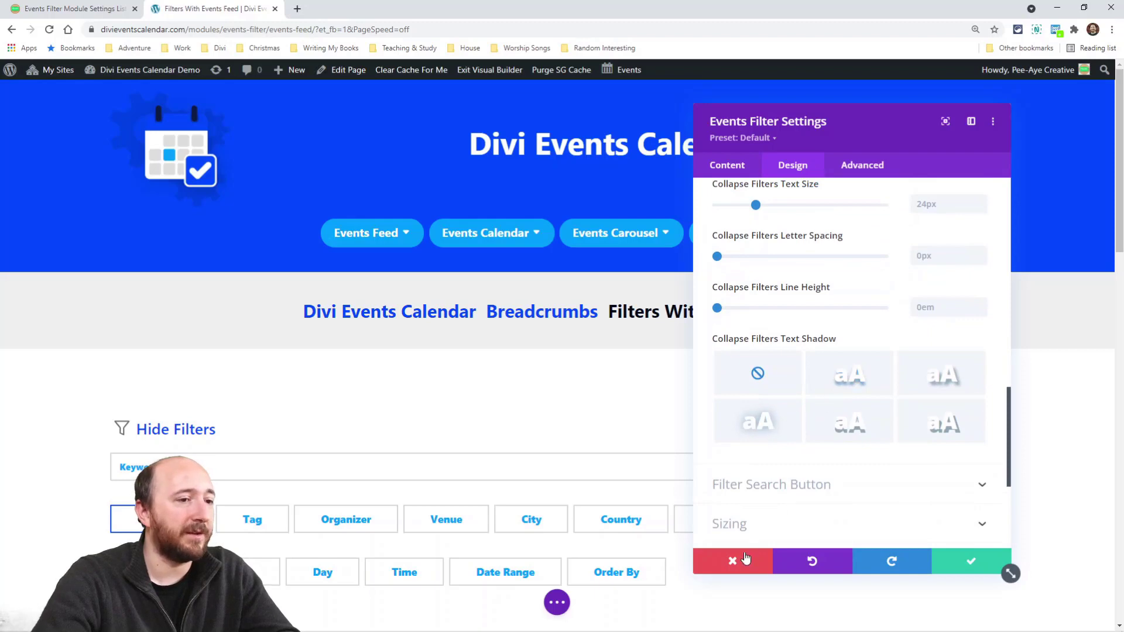
{"action": "scroll", "coordinate": [758, 482], "scroll_direction": "down", "scroll_amount": 2}
{"action": "left_click", "coordinate": [755, 369]}
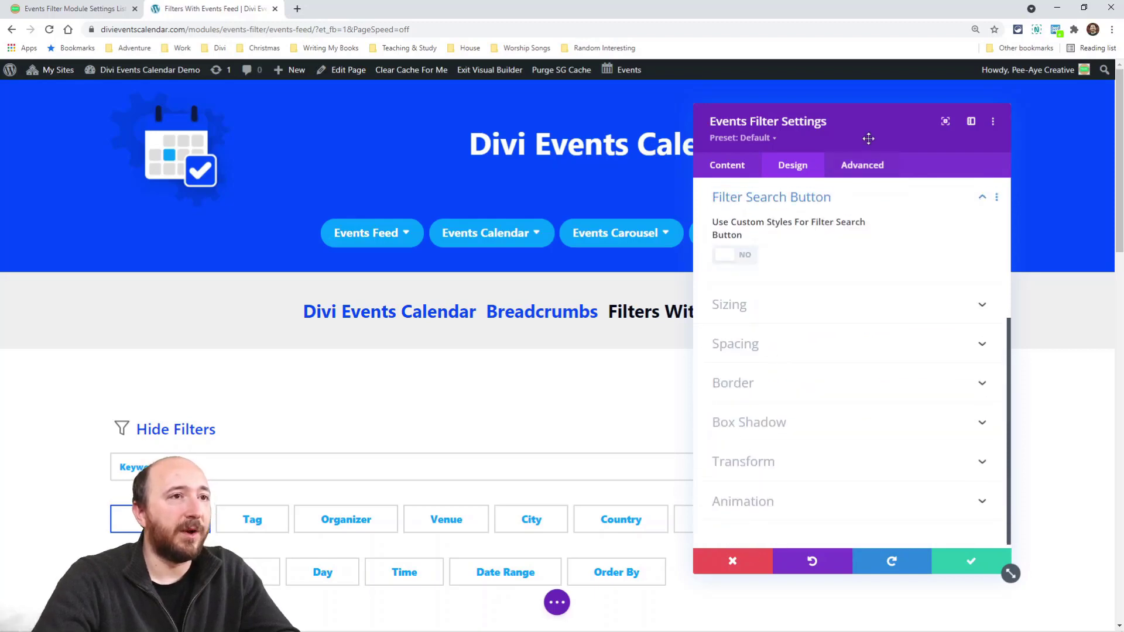
{"action": "left_click_drag", "start_coordinate": [865, 138], "coordinate": [479, 133]}
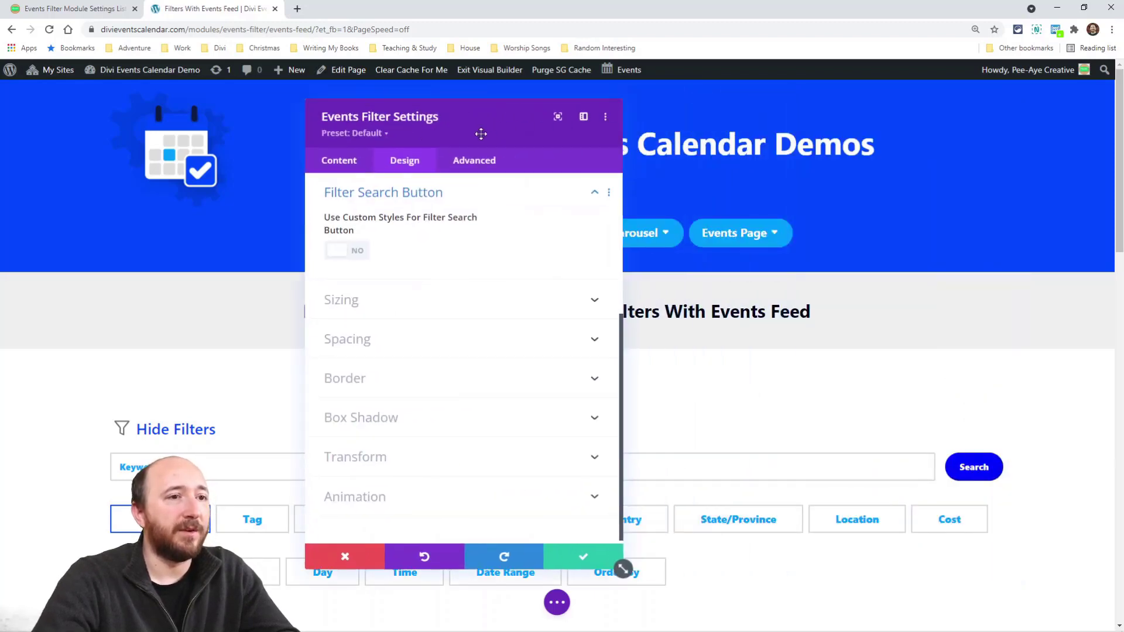
{"action": "left_click", "coordinate": [350, 250]}
{"action": "left_click", "coordinate": [430, 360]}
{"action": "scroll", "coordinate": [445, 410], "scroll_direction": "down", "scroll_amount": 2}
{"action": "left_click", "coordinate": [429, 487]}
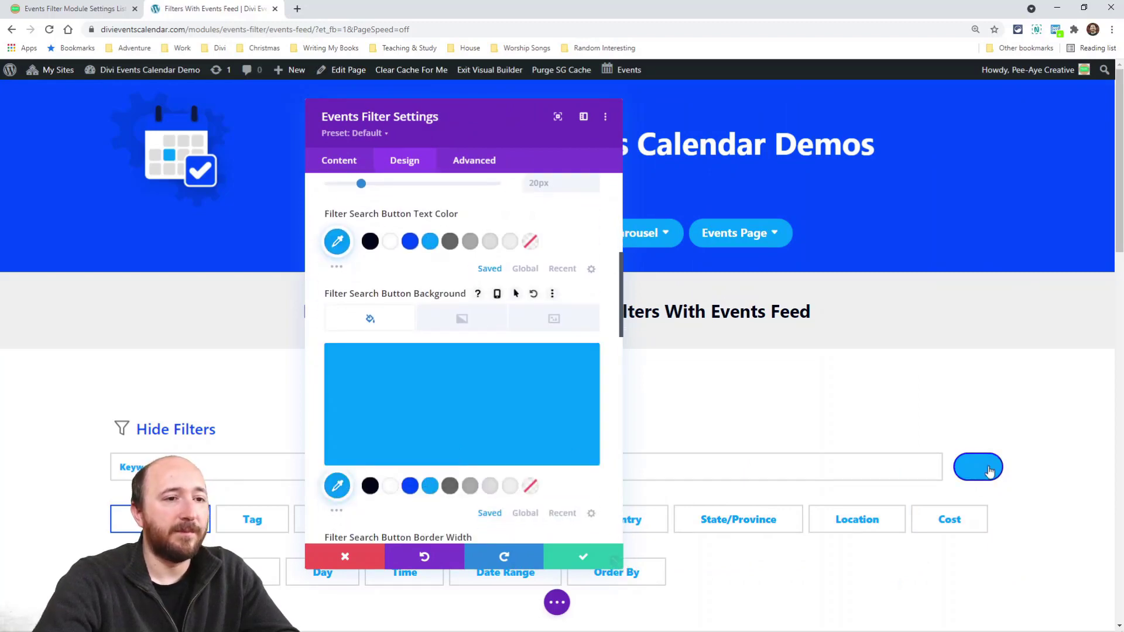
Discard all unsaved Events Filter changes and close the settings panel
{"action": "left_click", "coordinate": [356, 553]}
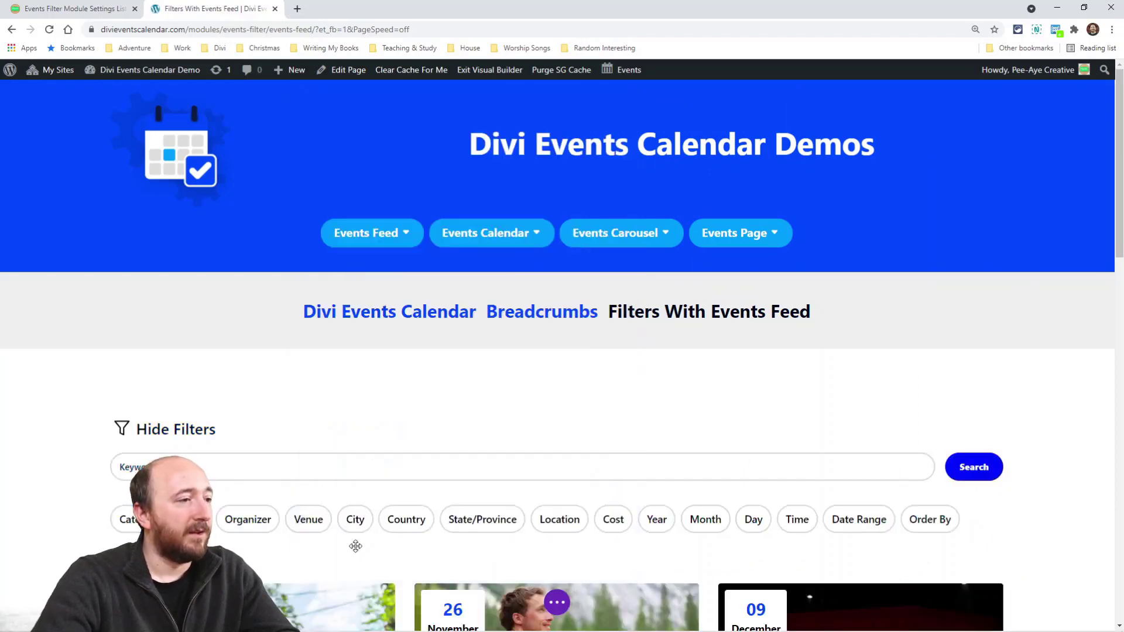
{"action": "scroll", "coordinate": [477, 442], "scroll_direction": "down", "scroll_amount": 4}
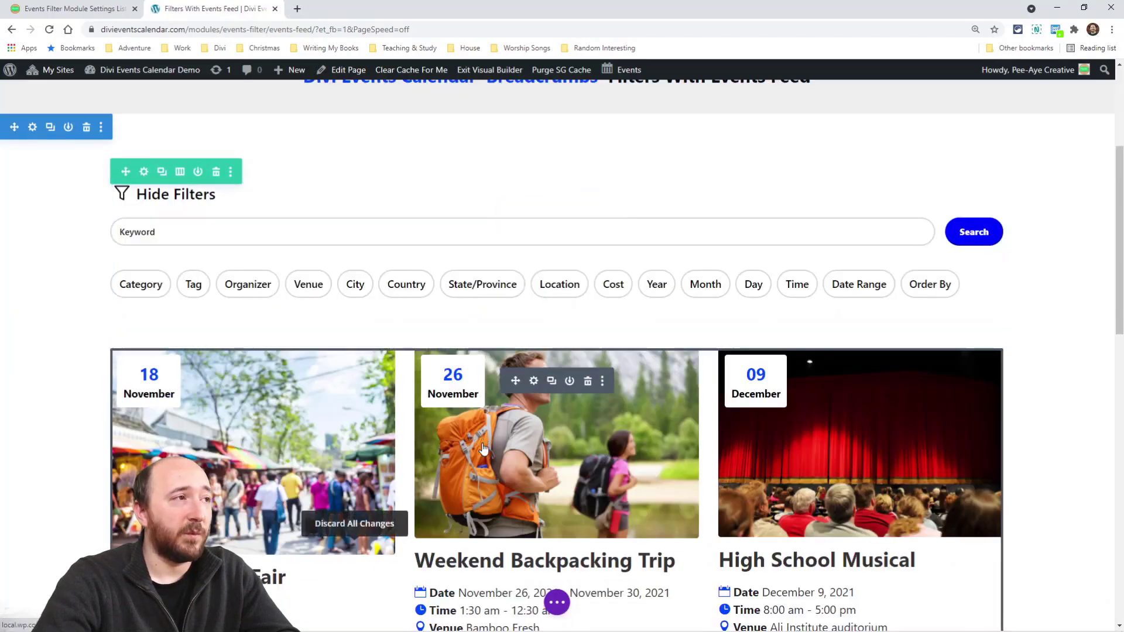